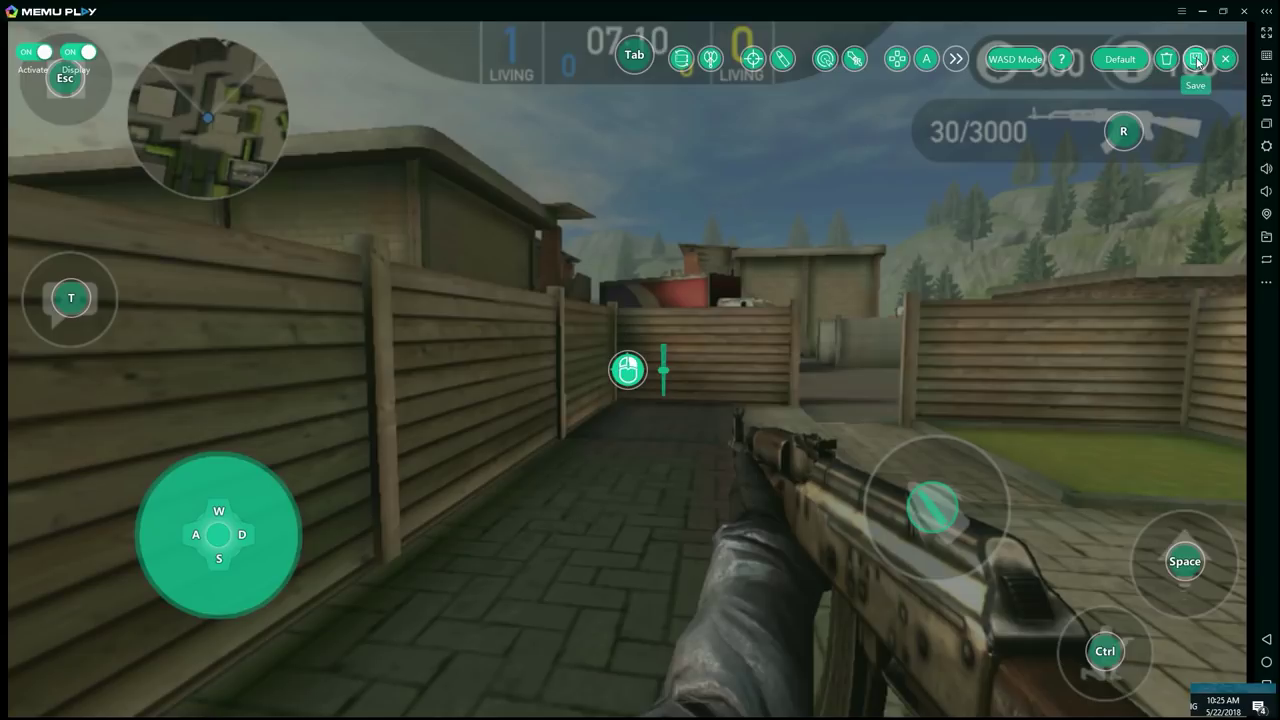
Step: Save the Forward Assault key mapping under the Default scheme
{"action": "left_click", "coordinate": [1197, 62]}
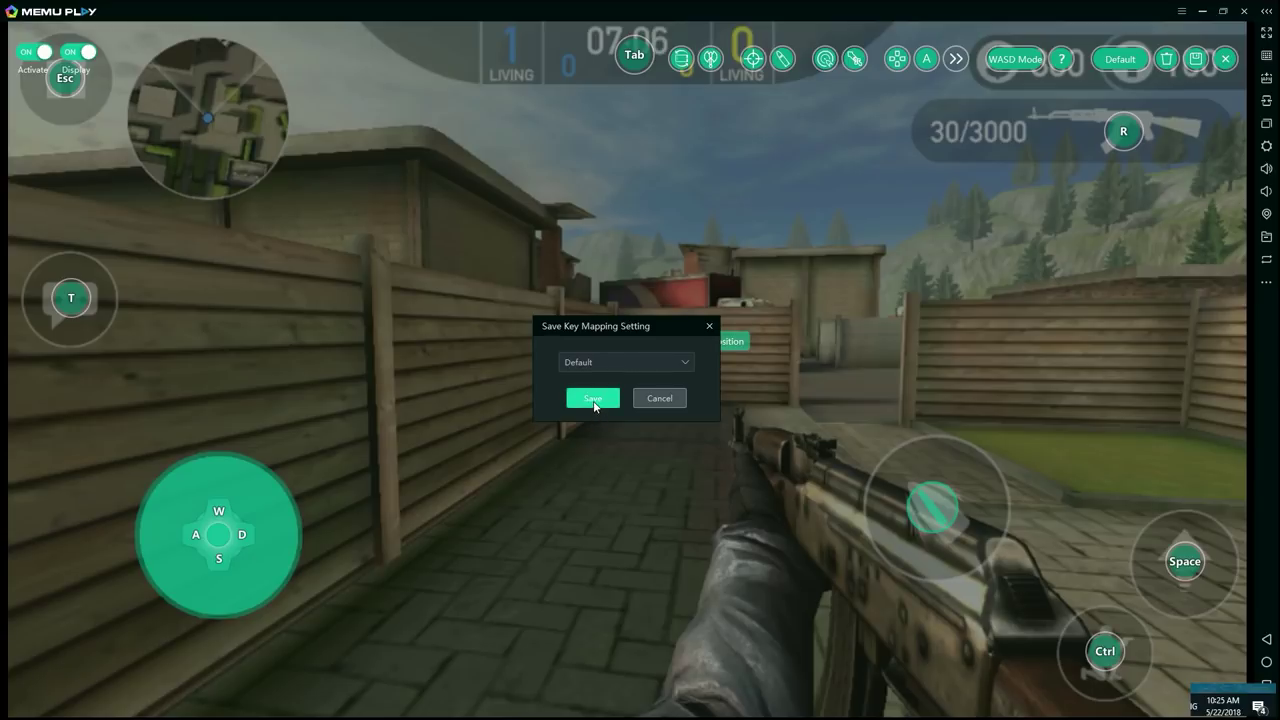
{"action": "left_click", "coordinate": [593, 399]}
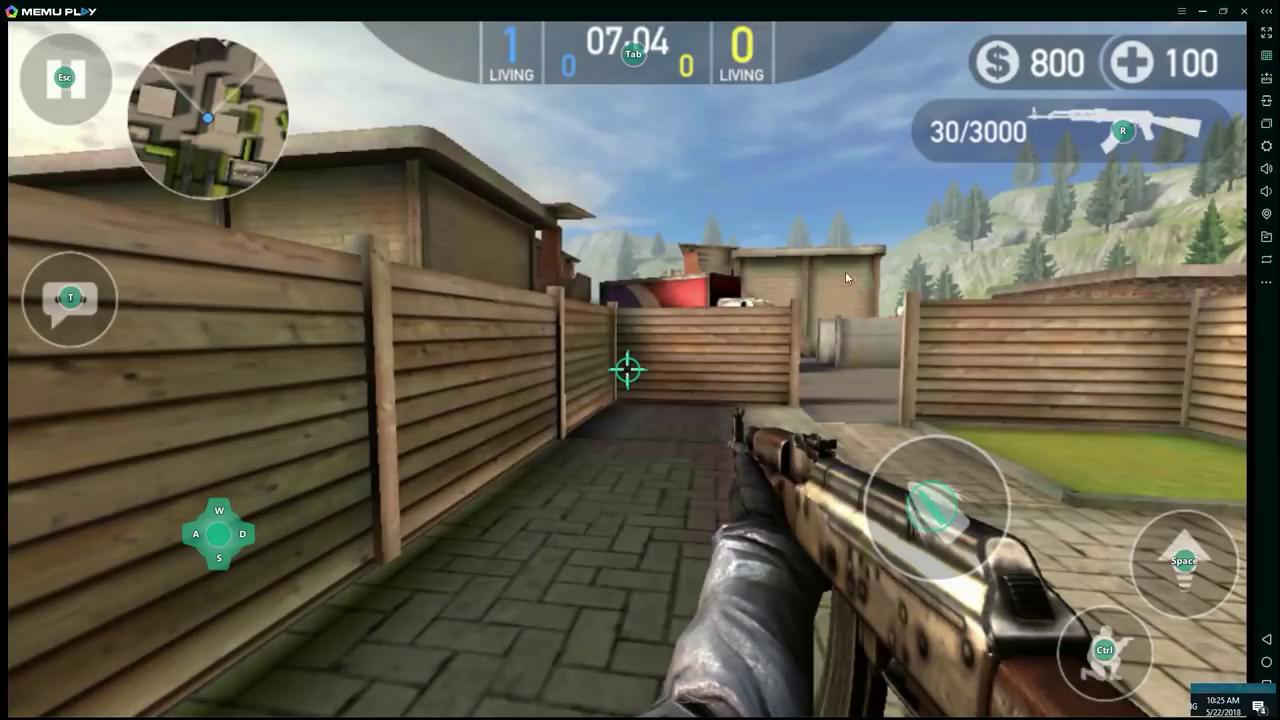
Step: Walk the player with WASD through the alley, past the truck and toward the building
{"action": "key", "text": "w"}
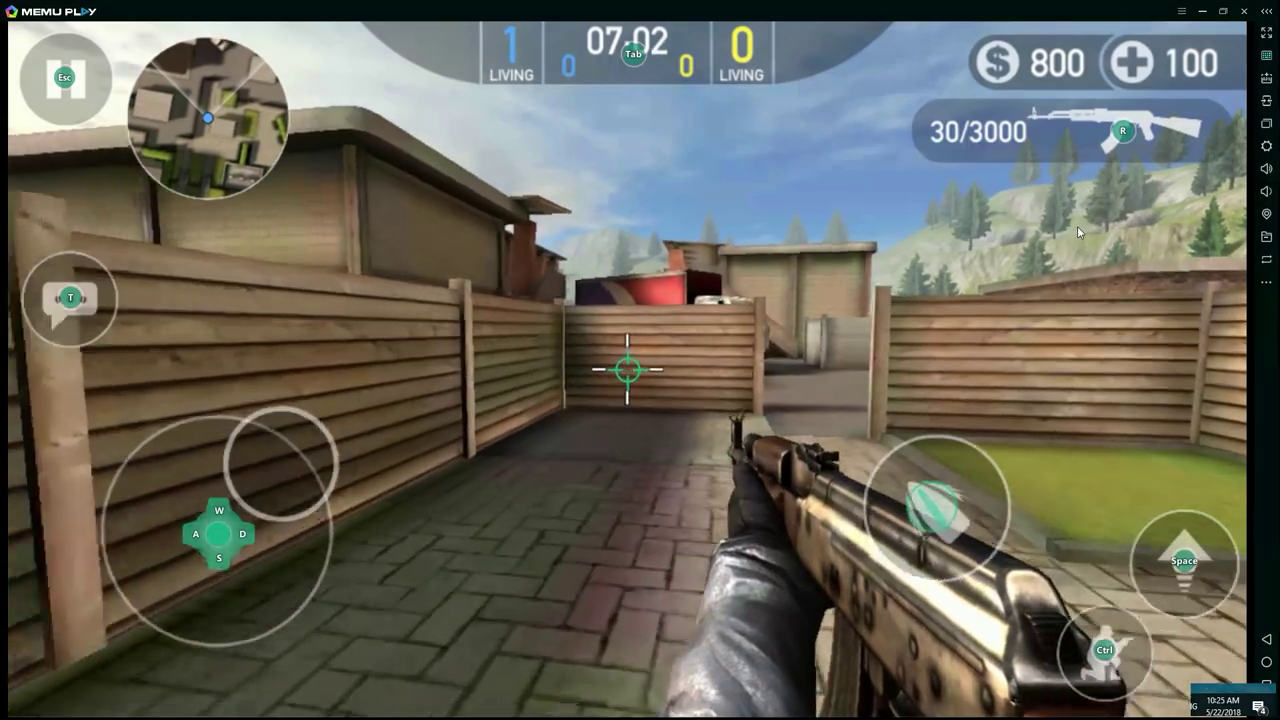
{"action": "key", "text": "s"}
{"action": "key", "text": "d"}
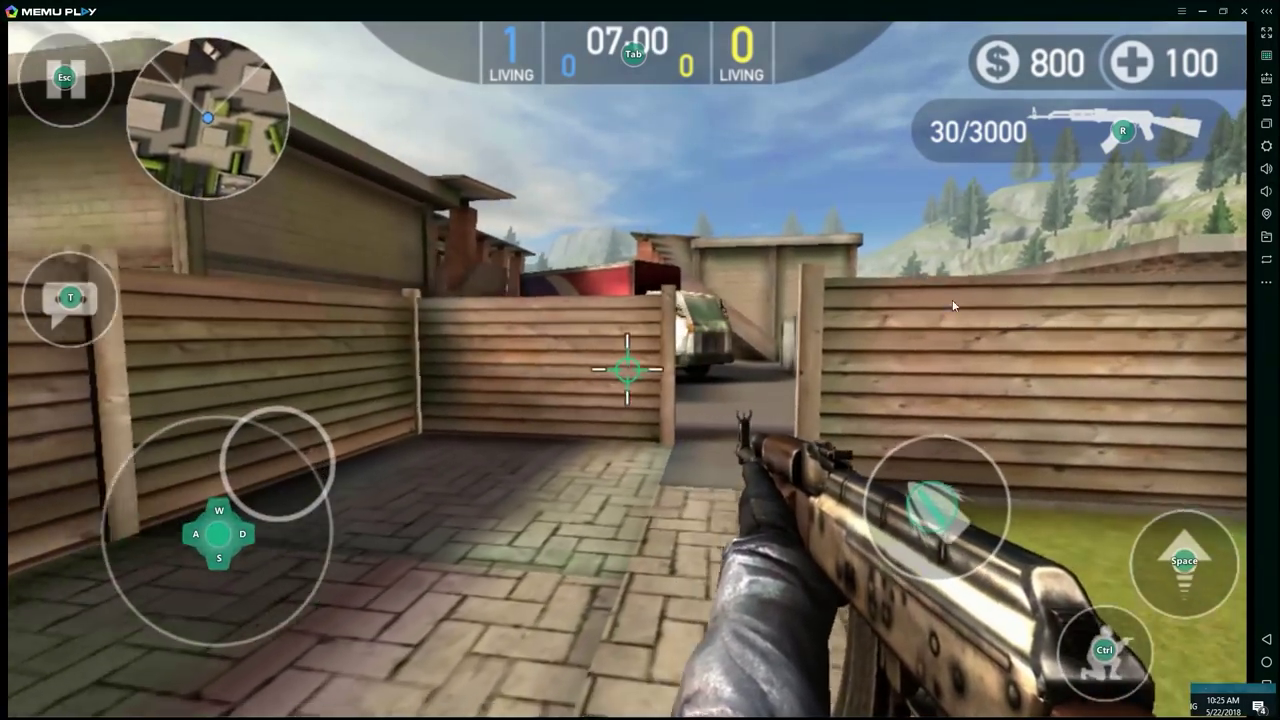
{"action": "key", "text": "w"}
{"action": "key", "text": "d"}
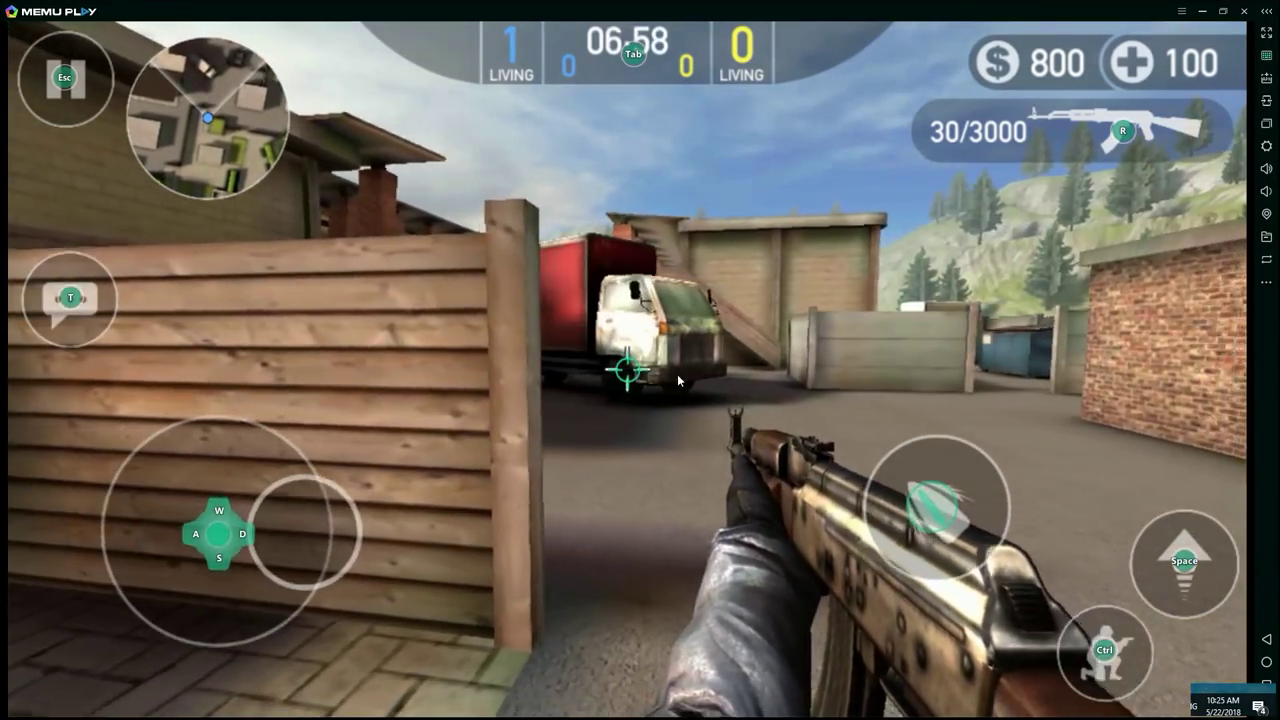
{"action": "key", "text": "a"}
{"action": "key", "text": "d"}
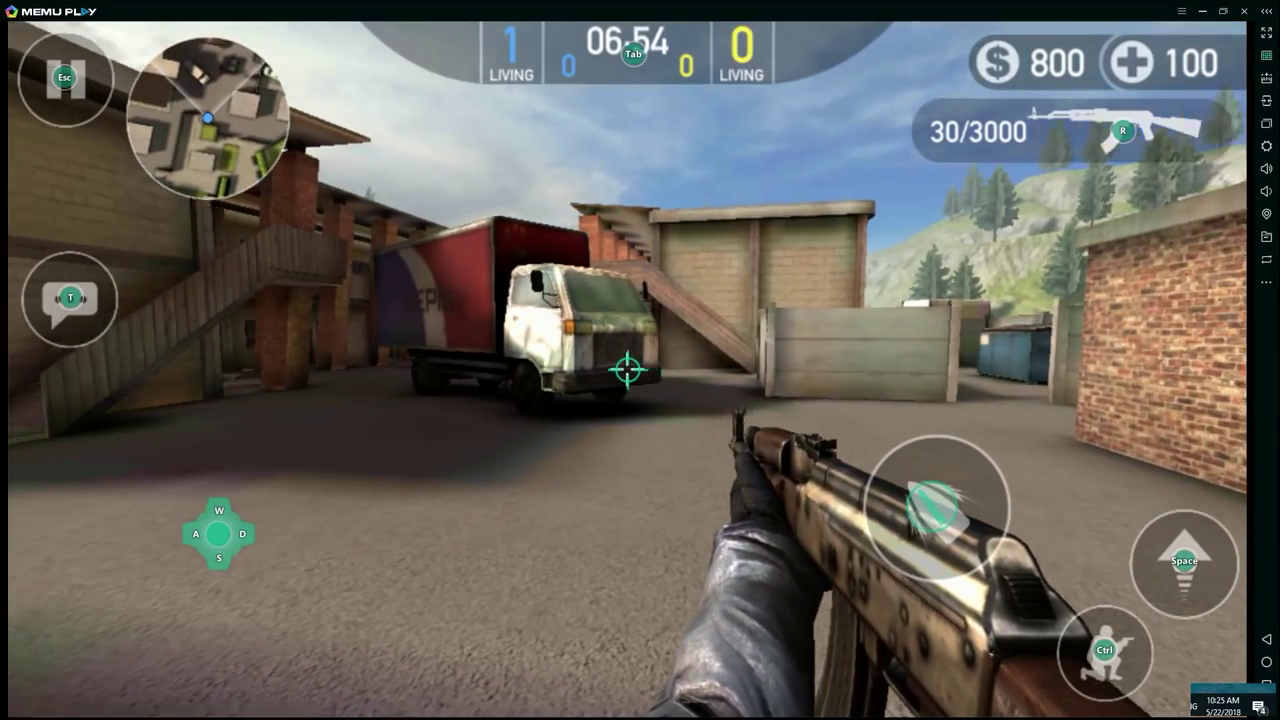
{"action": "key", "text": "w"}
{"action": "key", "text": "d"}
{"action": "key", "text": "w"}
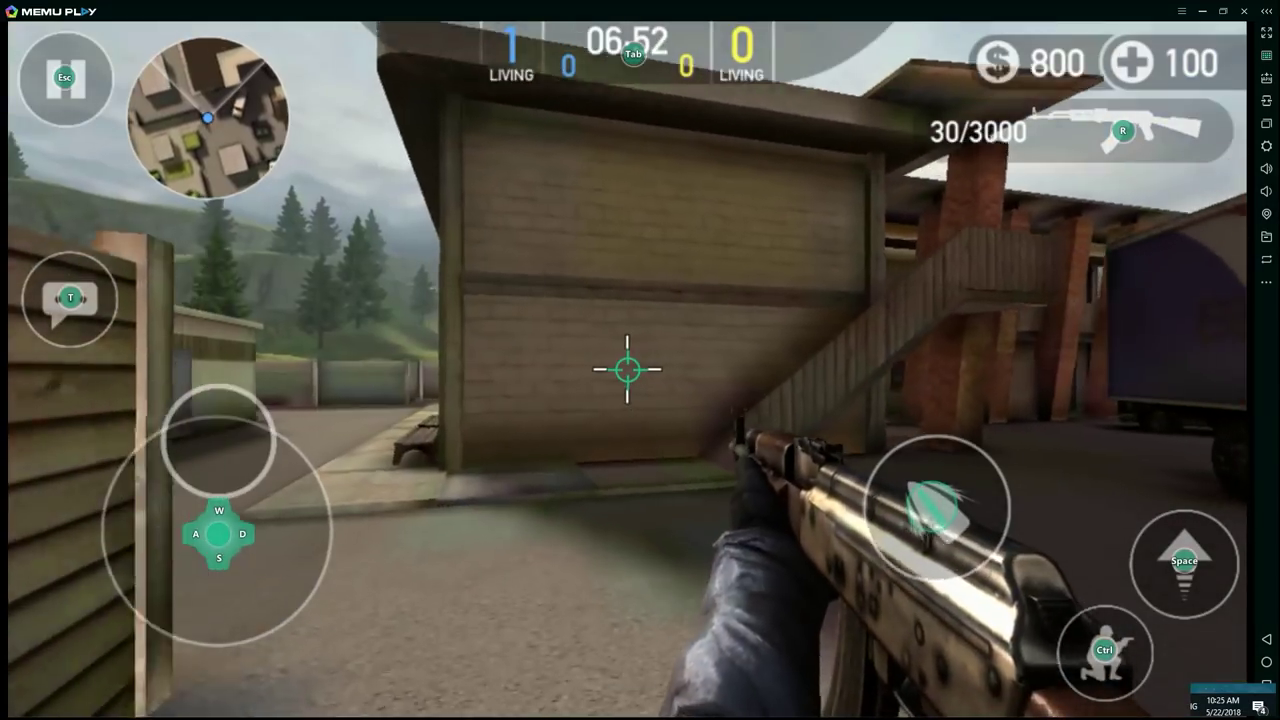
{"action": "key", "text": "a"}
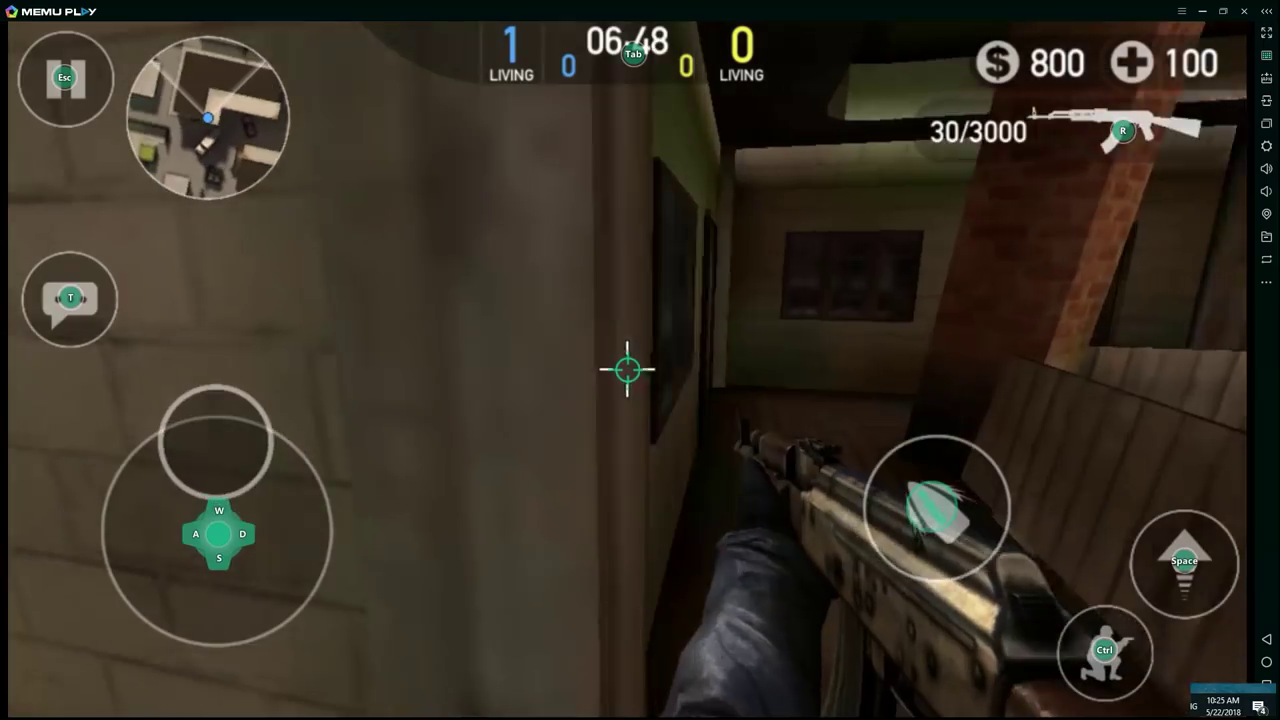
Step: Walk down the wooden corridor toward the yard, then back into the wooden enclosure
{"action": "key", "text": "d"}
{"action": "key", "text": "a"}
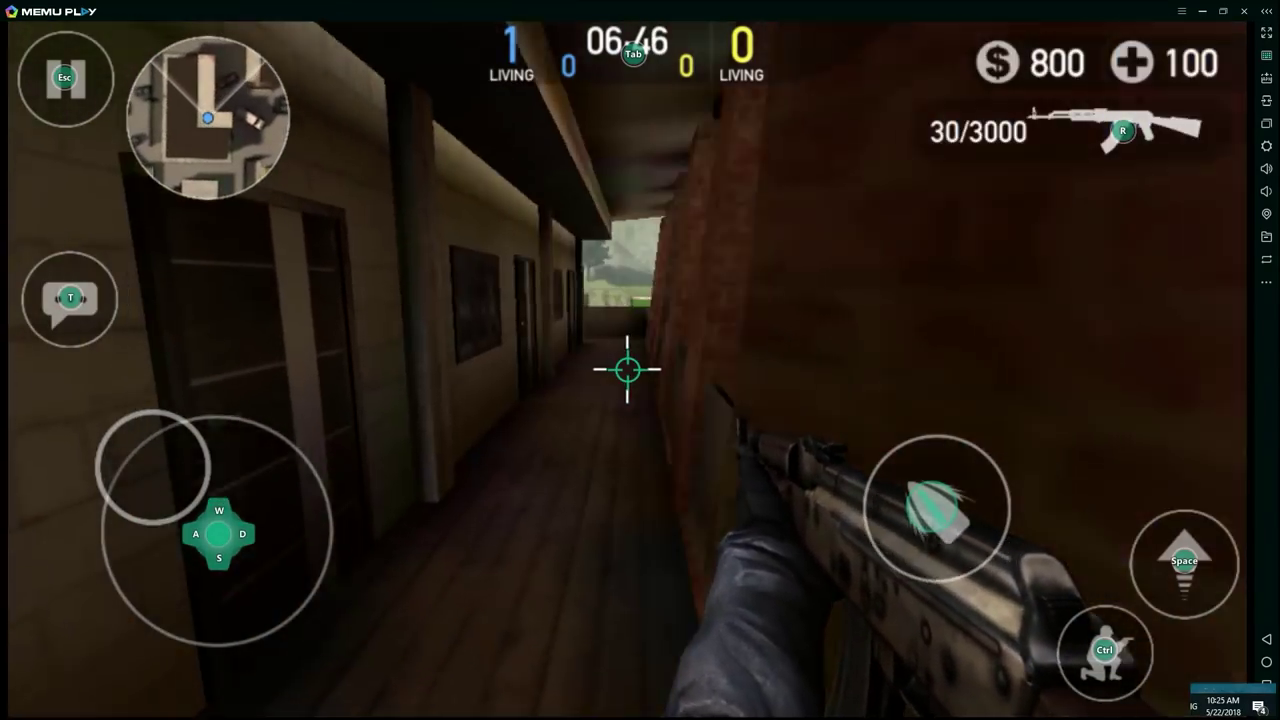
{"action": "key", "text": "w"}
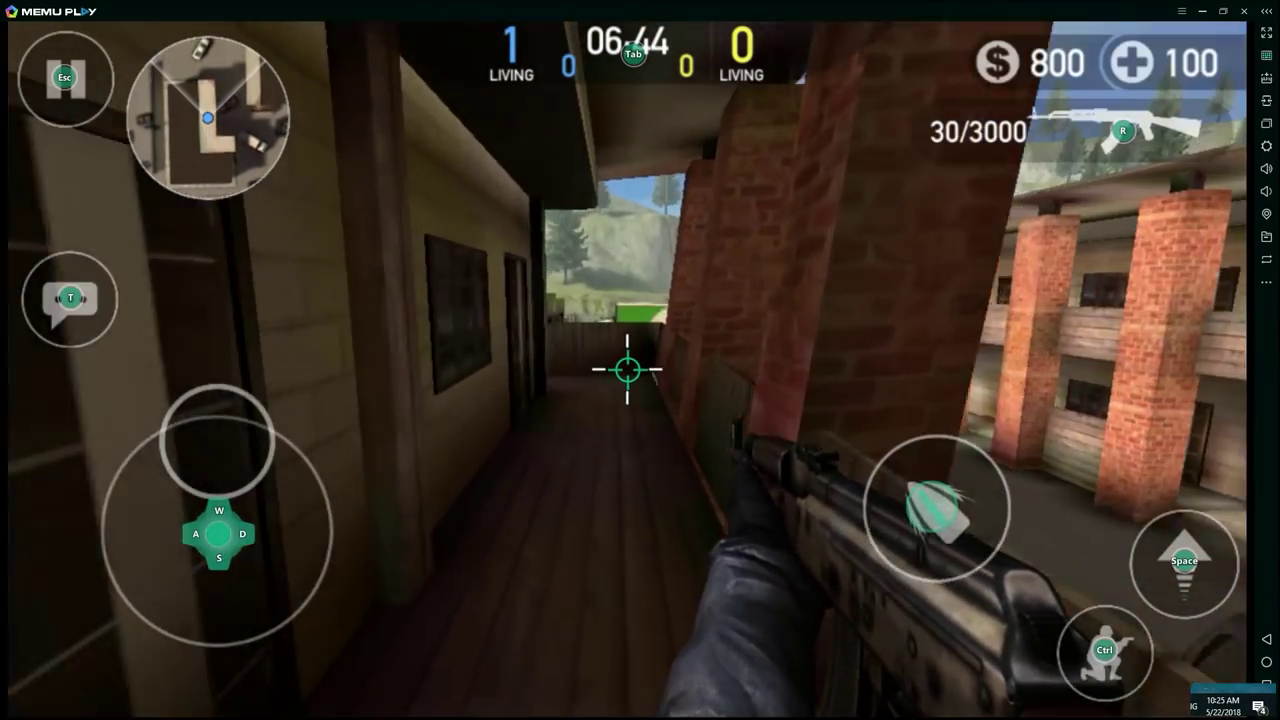
{"action": "key", "text": "w"}
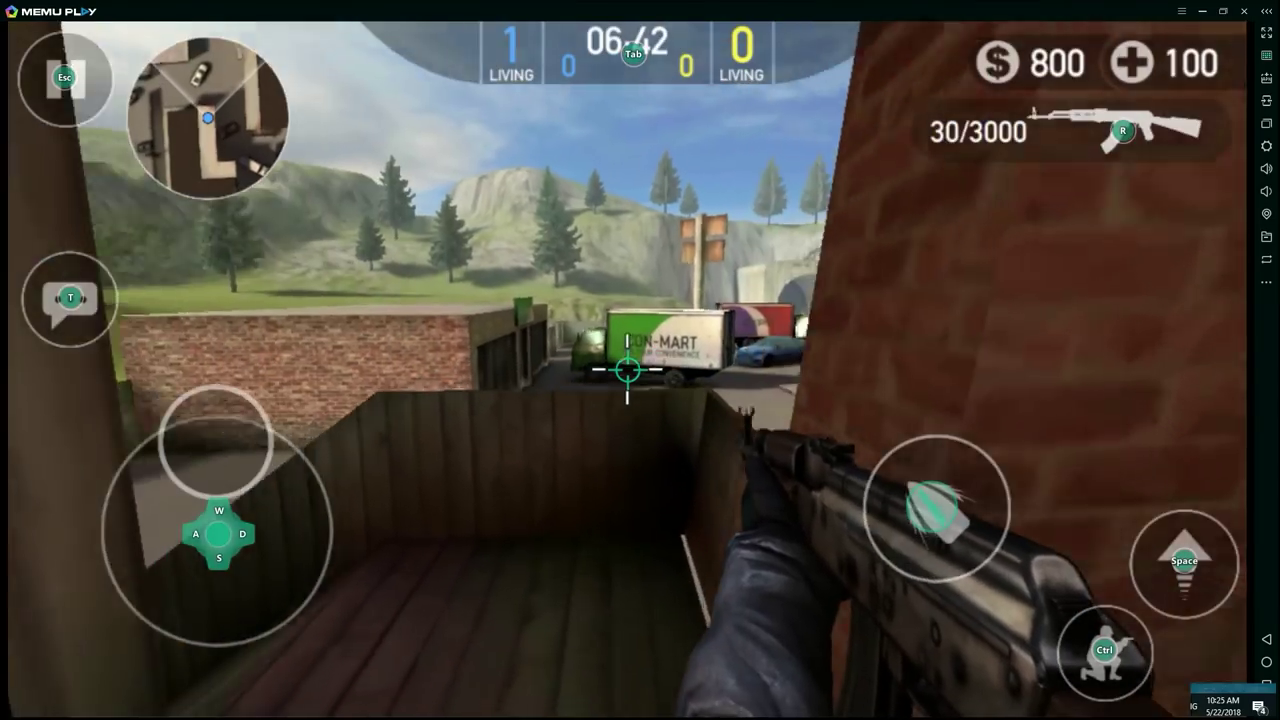
{"action": "key", "text": "w"}
{"action": "key", "text": "d"}
{"action": "key", "text": "a"}
{"action": "key", "text": "w"}
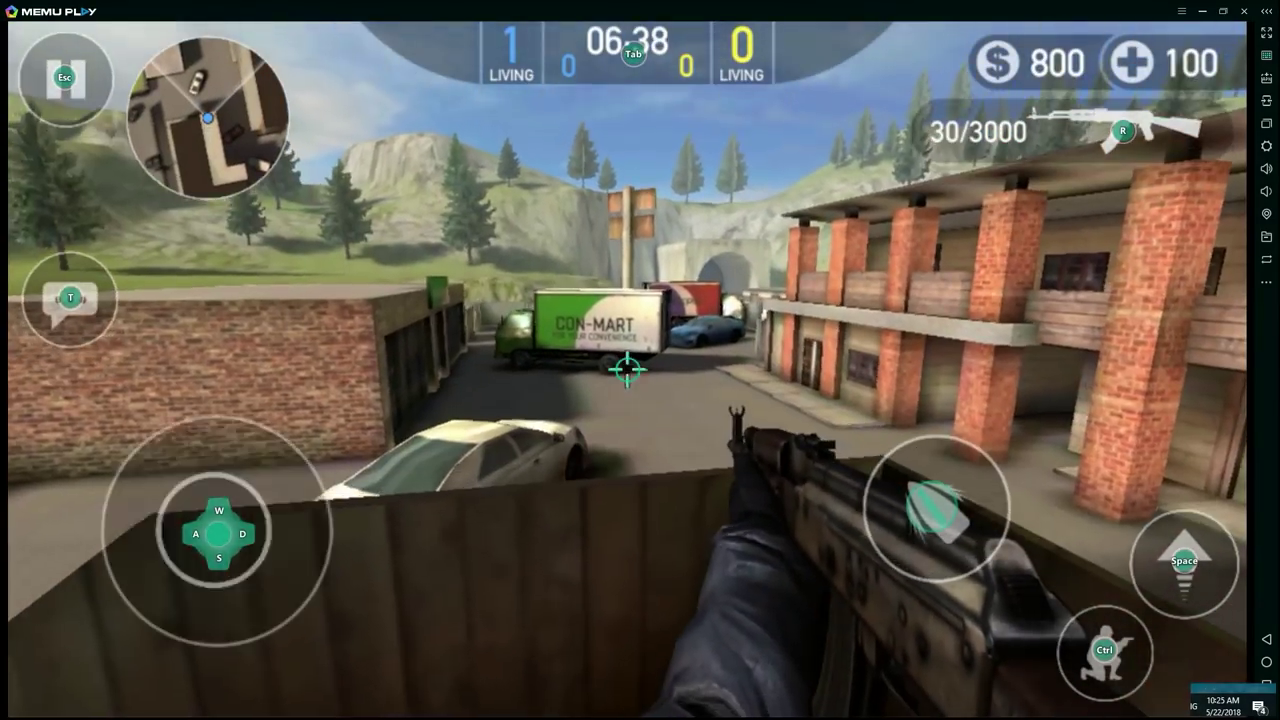
{"action": "key", "text": "d"}
{"action": "key", "text": "s"}
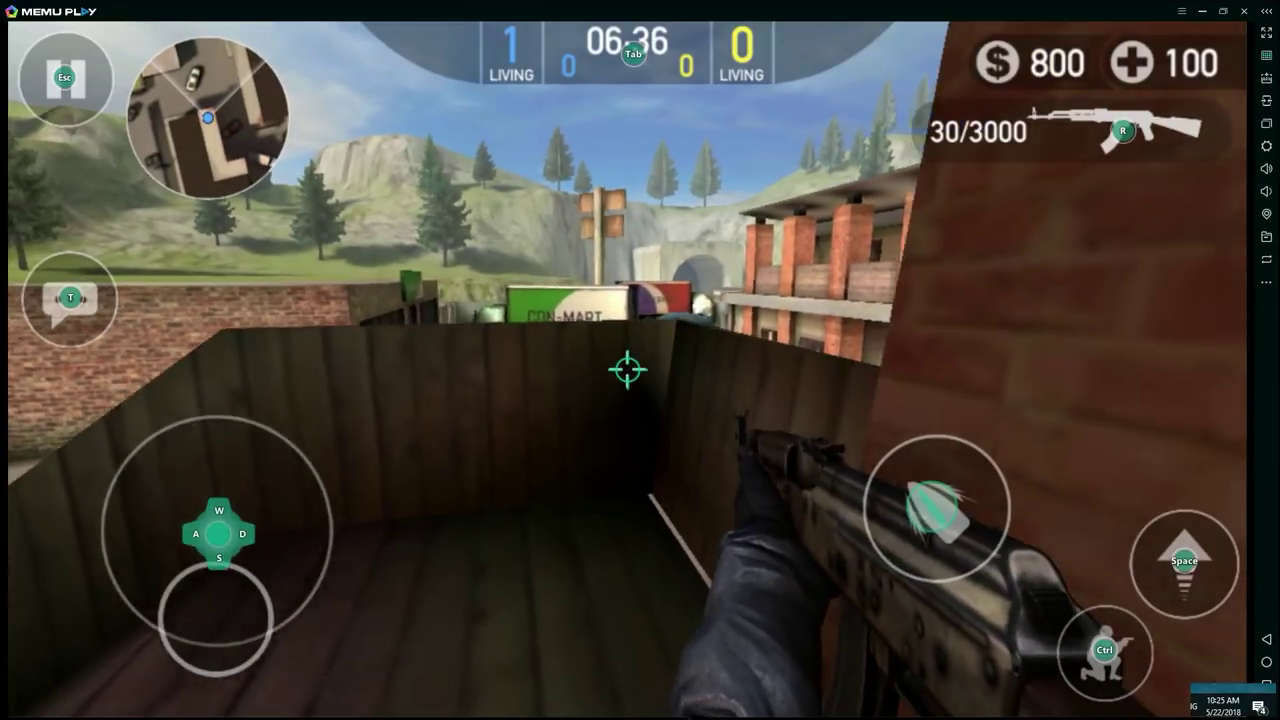
Step: Switch to the knife from the weapon selection and move forward into the yard
{"action": "left_click", "coordinate": [1090, 132]}
{"action": "left_click", "coordinate": [1168, 205]}
{"action": "key", "text": "w"}
{"action": "key", "text": "a"}
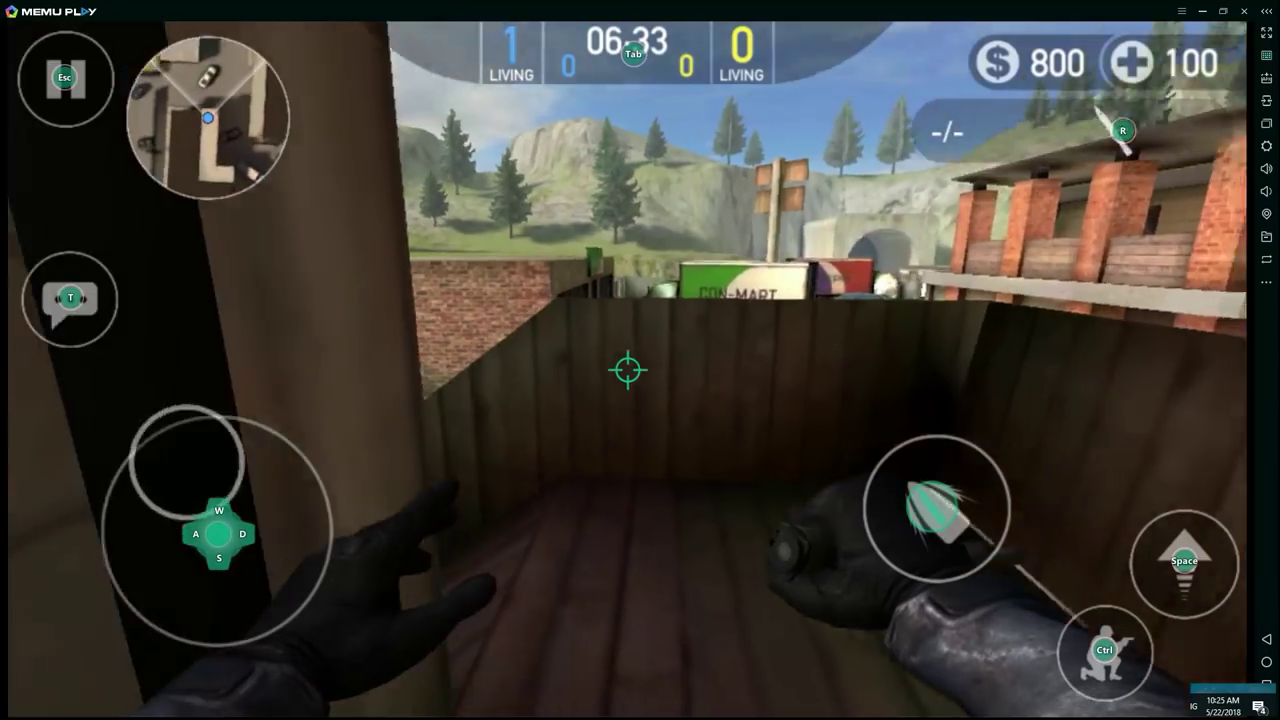
{"action": "key", "text": "d"}
{"action": "key", "text": "w"}
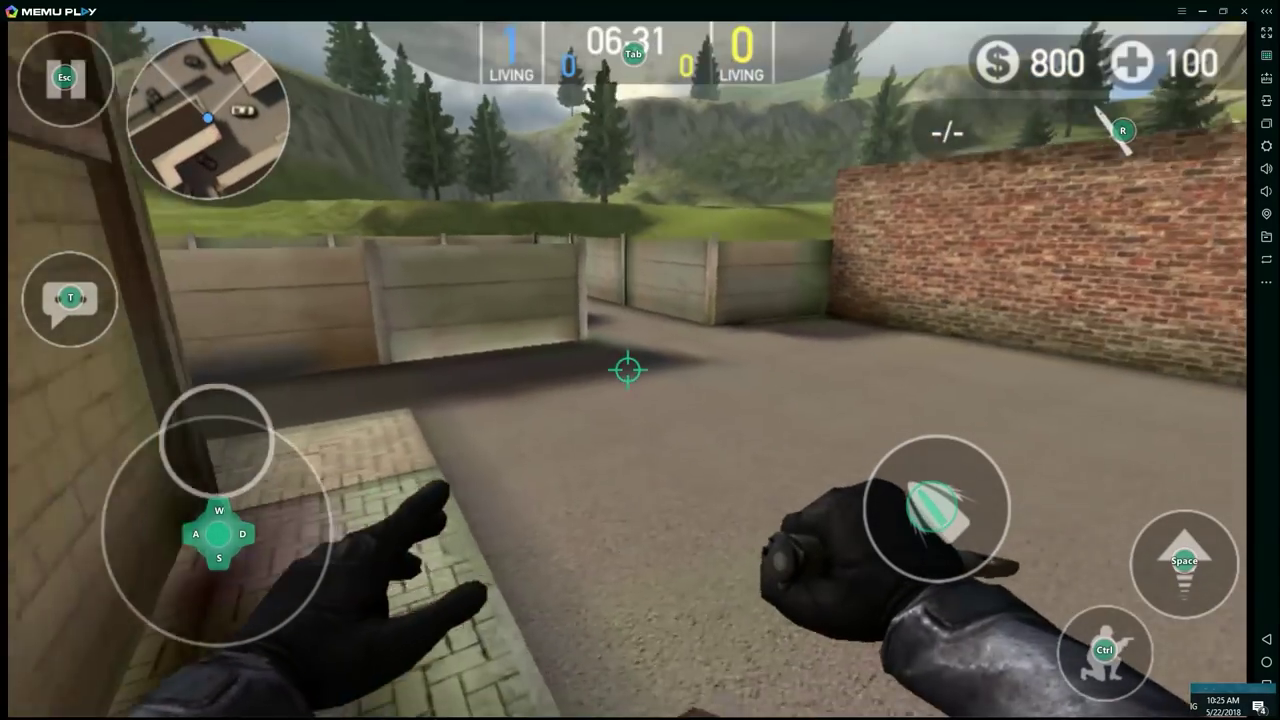
Step: Switch back to the AK rifle, strafe right past the wall, and pause the match
{"action": "key", "text": "r"}
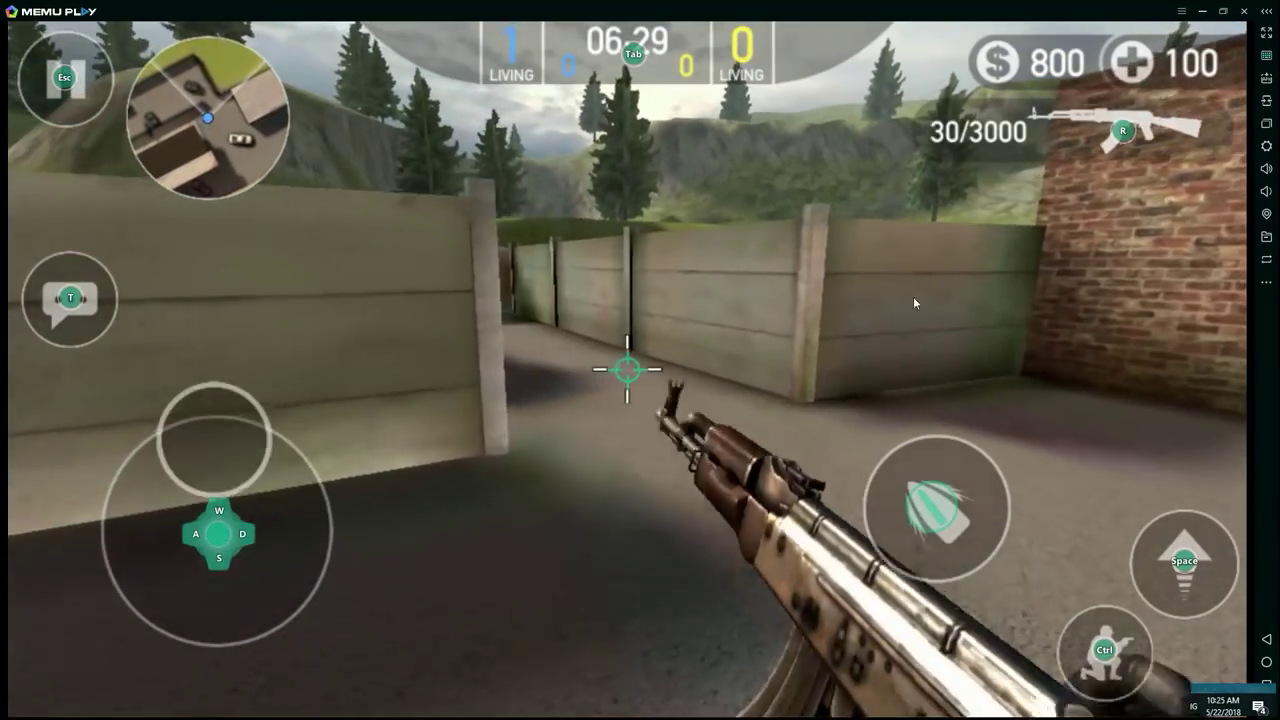
{"action": "key", "text": "d"}
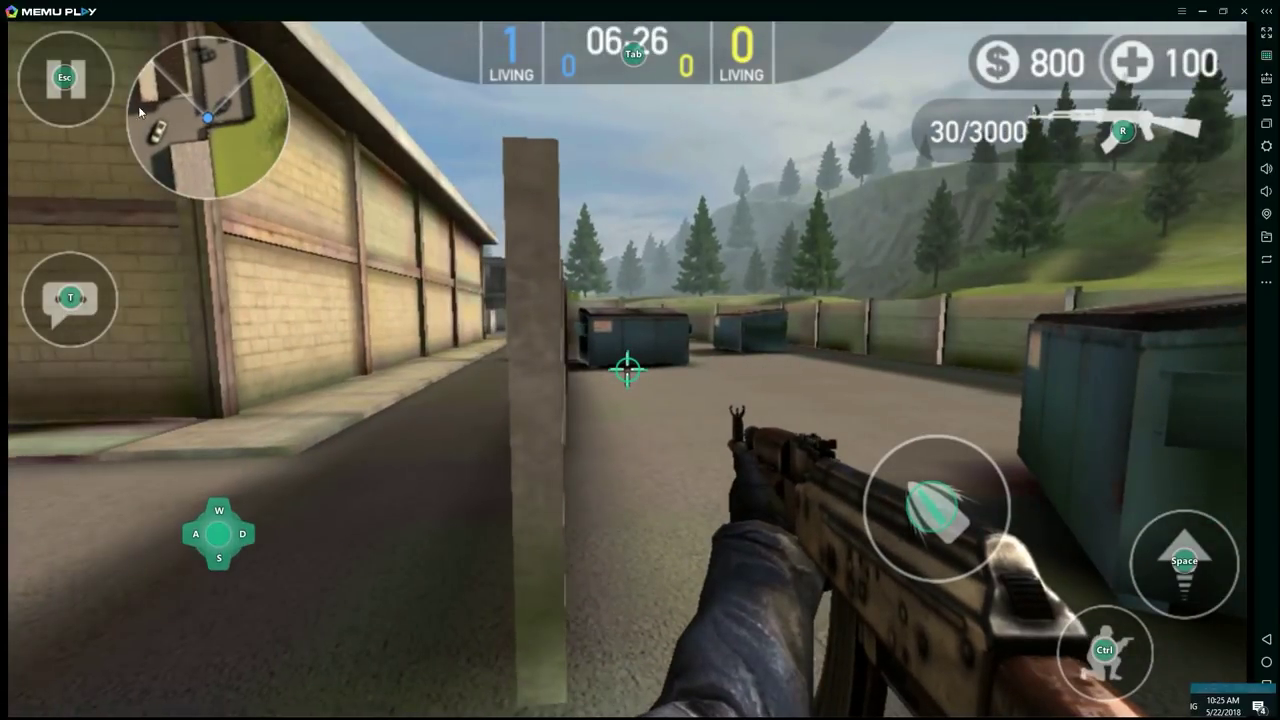
{"action": "left_click", "coordinate": [62, 90]}
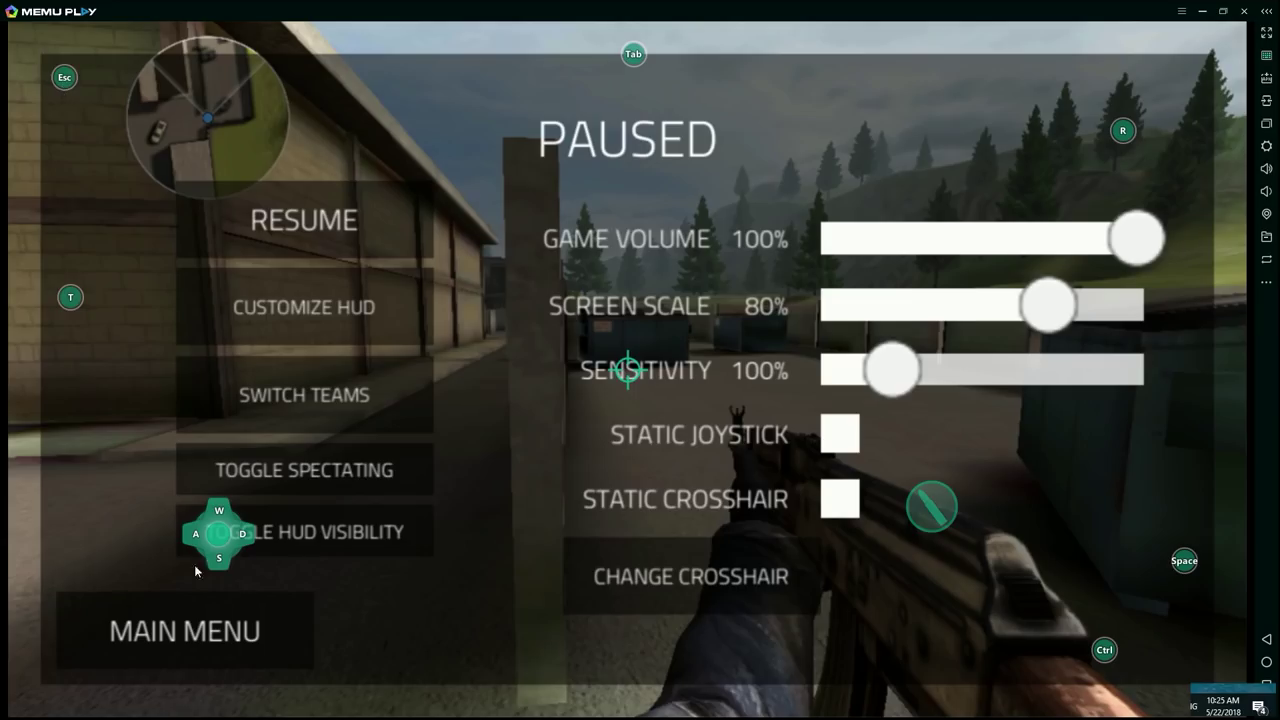
Step: Quit to the main menu and start a Motel practice match on Easy with 5 bots
{"action": "left_click", "coordinate": [220, 628]}
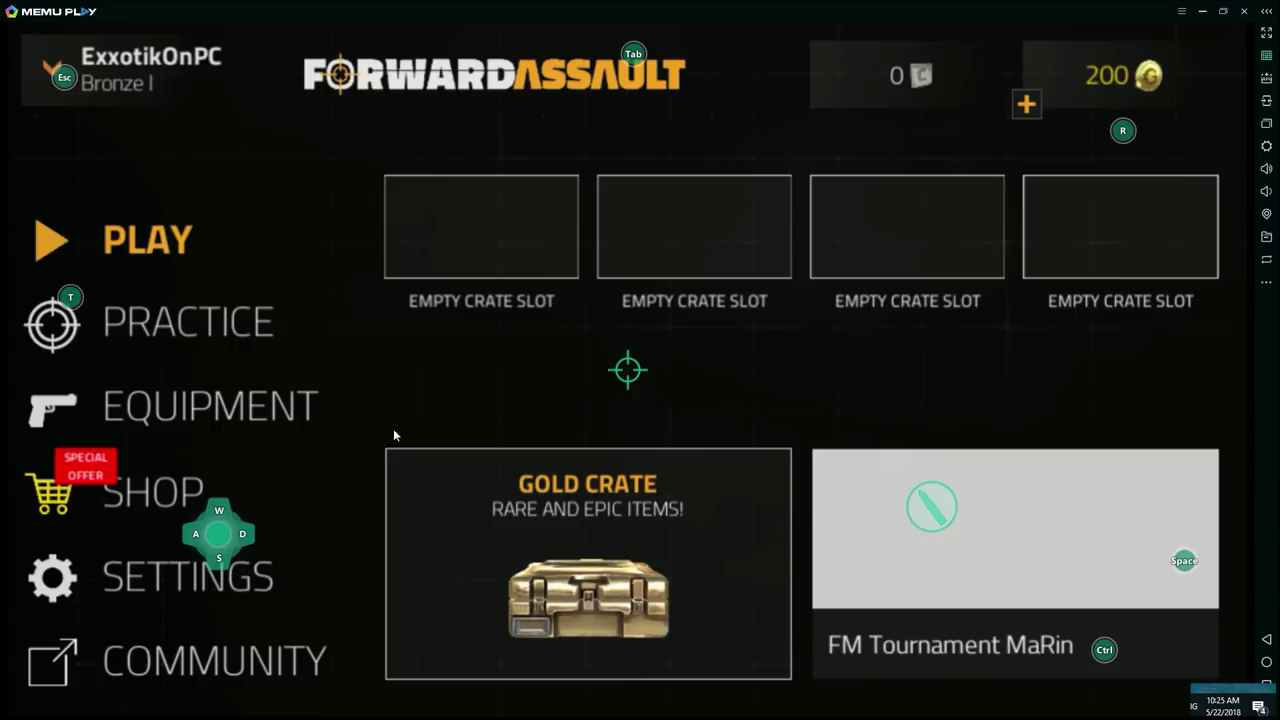
{"action": "key", "text": "t"}
{"action": "left_click_drag", "start_coordinate": [700, 486], "coordinate": [661, 485]}
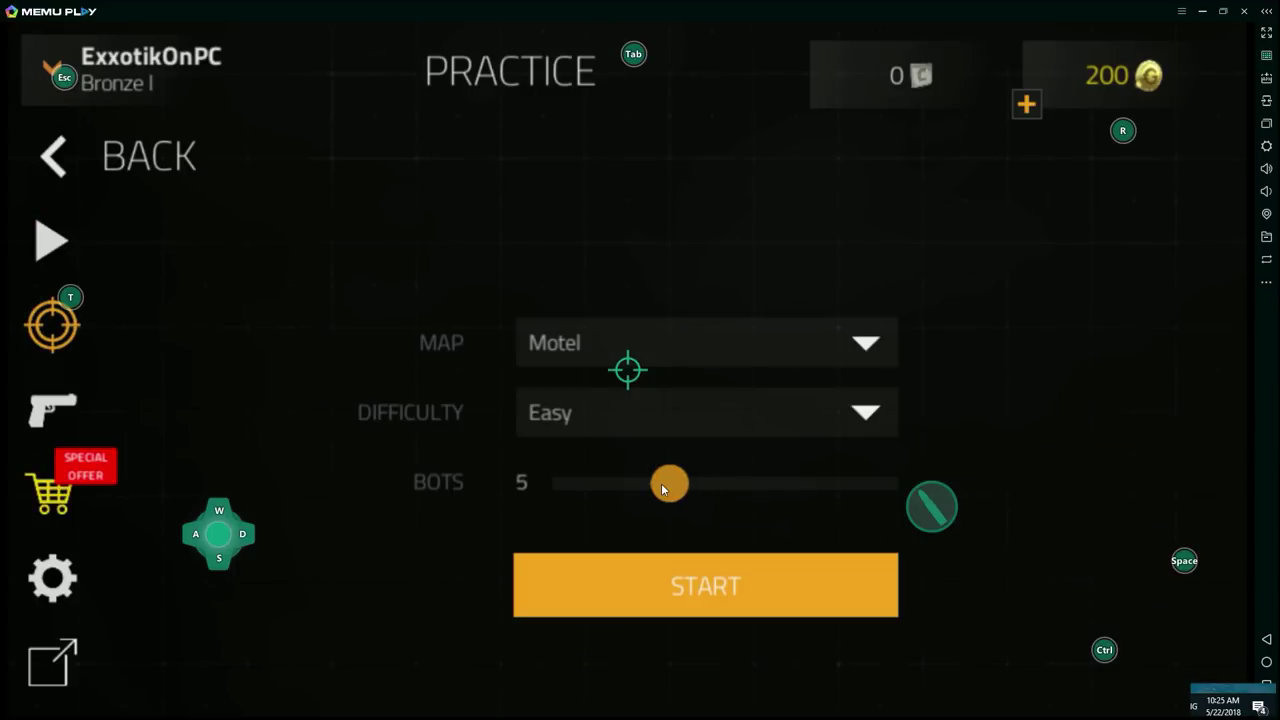
{"action": "left_click", "coordinate": [700, 602]}
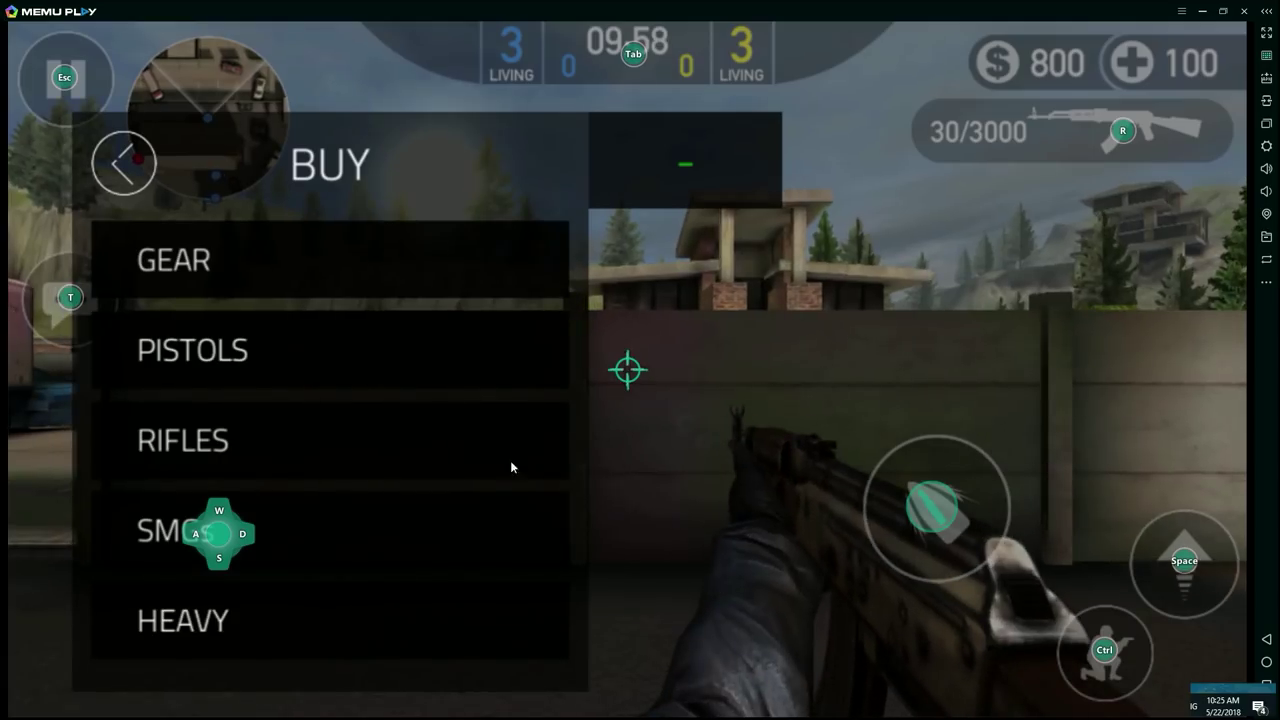
Step: Close the buy menu and advance through the alley and corridor into the open yard
{"action": "left_click", "coordinate": [110, 190]}
{"action": "key", "text": "w"}
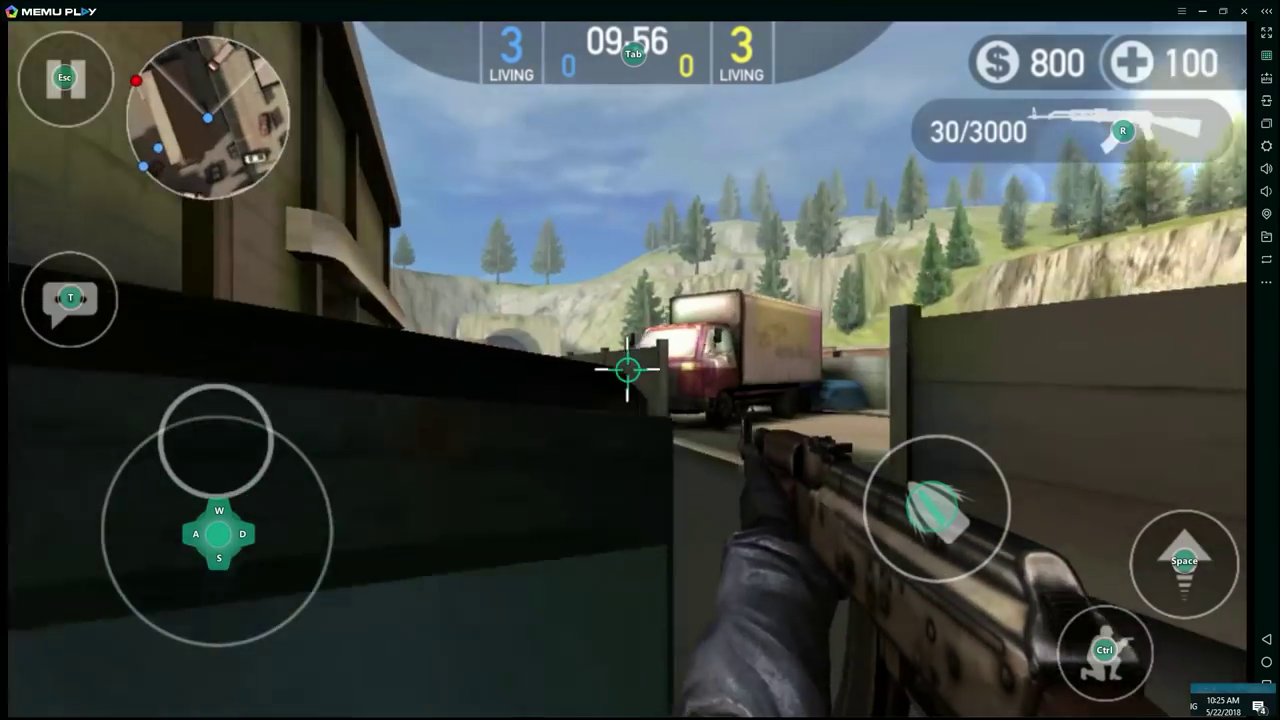
{"action": "key", "text": "a"}
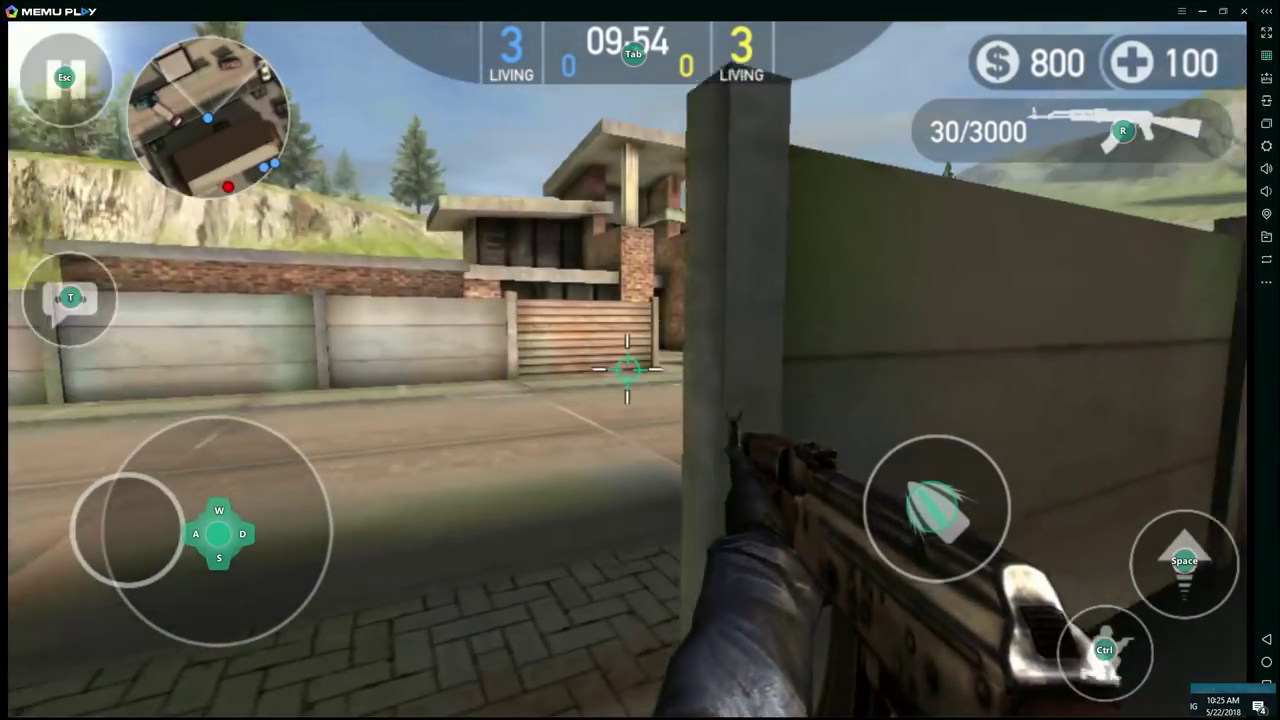
{"action": "key", "text": "d"}
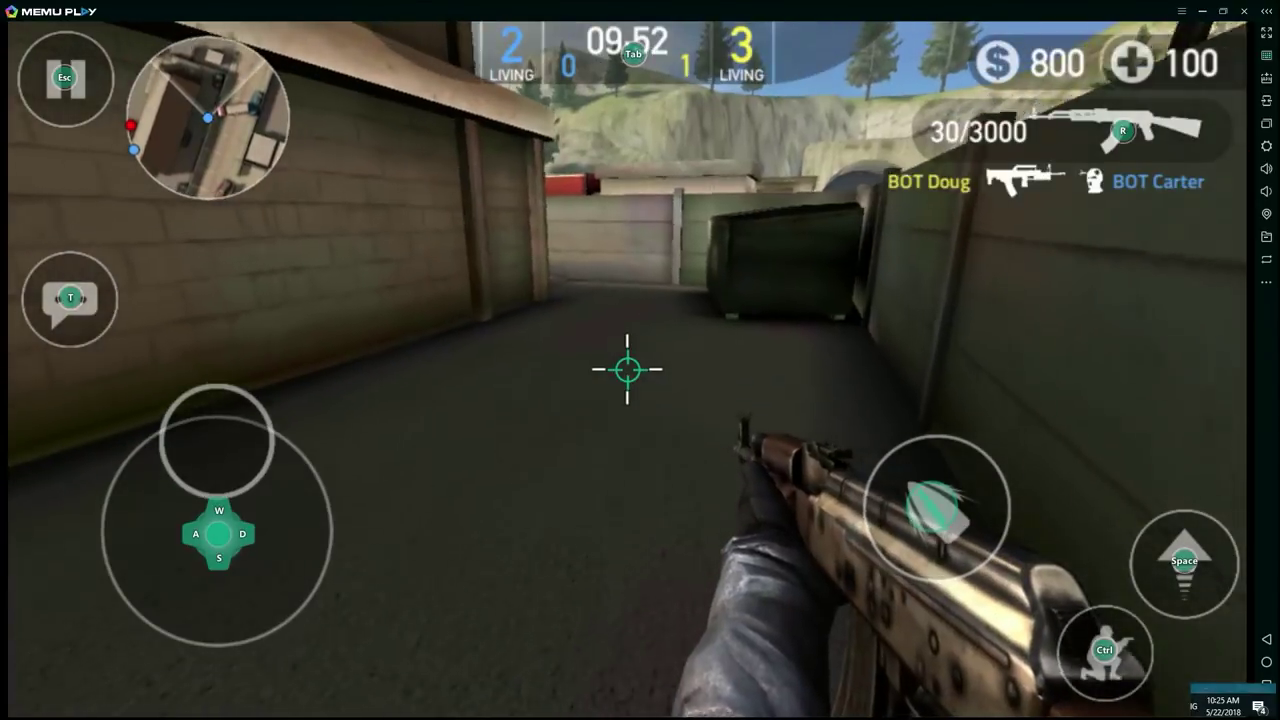
{"action": "key", "text": "w"}
{"action": "key", "text": "a"}
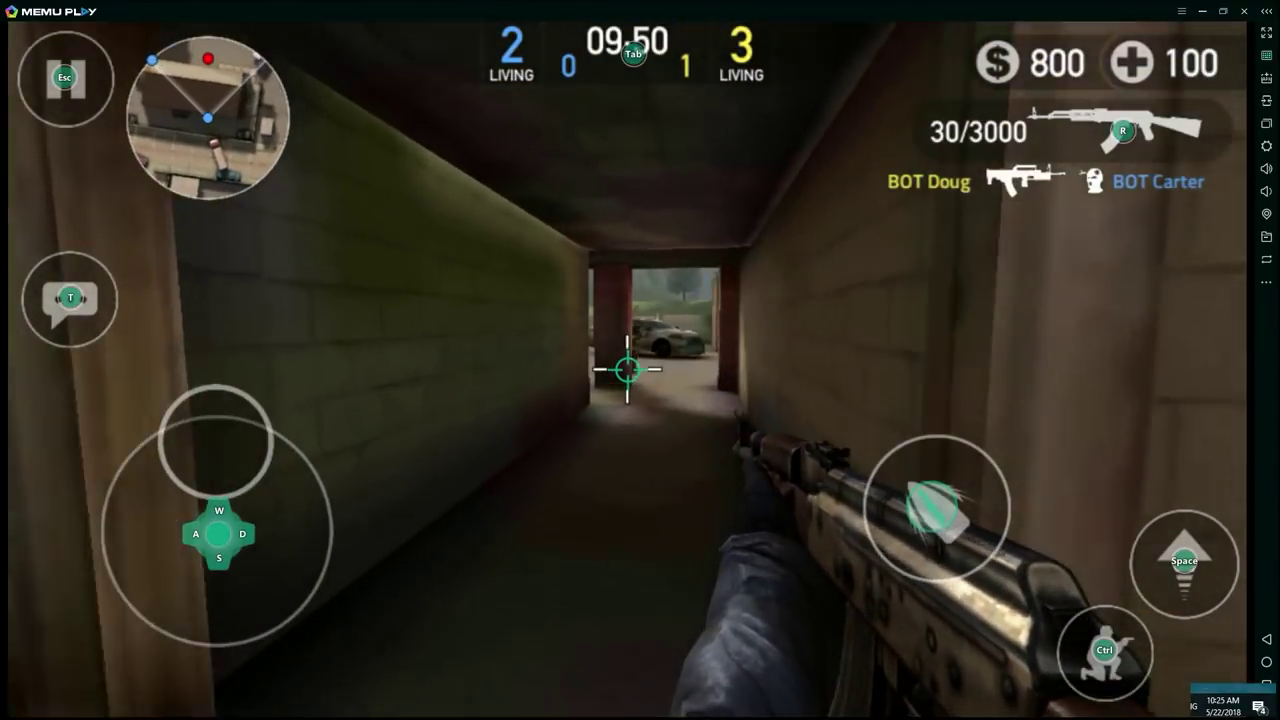
{"action": "key", "text": "a"}
{"action": "key", "text": "w"}
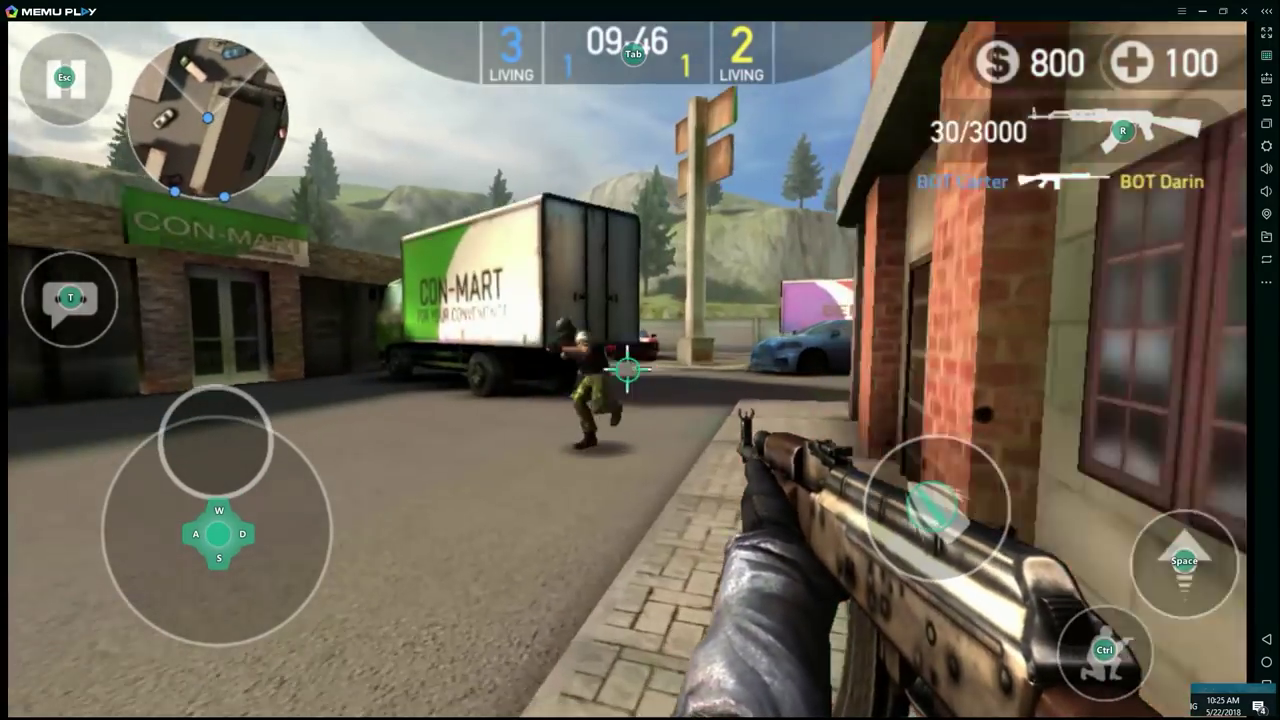
Step: Shoot the bot near the truck, reload moving toward the car, and fire down the corridor
{"action": "left_click", "coordinate": [628, 370]}
{"action": "left_click", "coordinate": [628, 370]}
{"action": "key", "text": "d"}
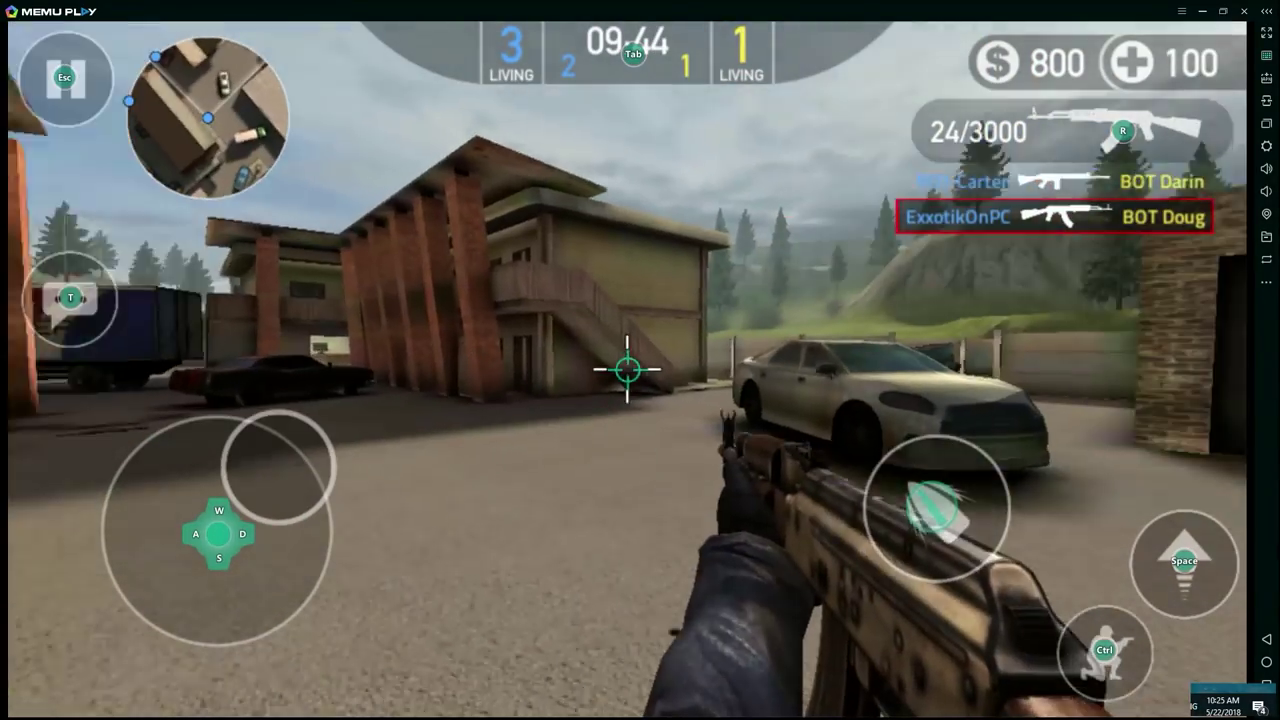
{"action": "key", "text": "d"}
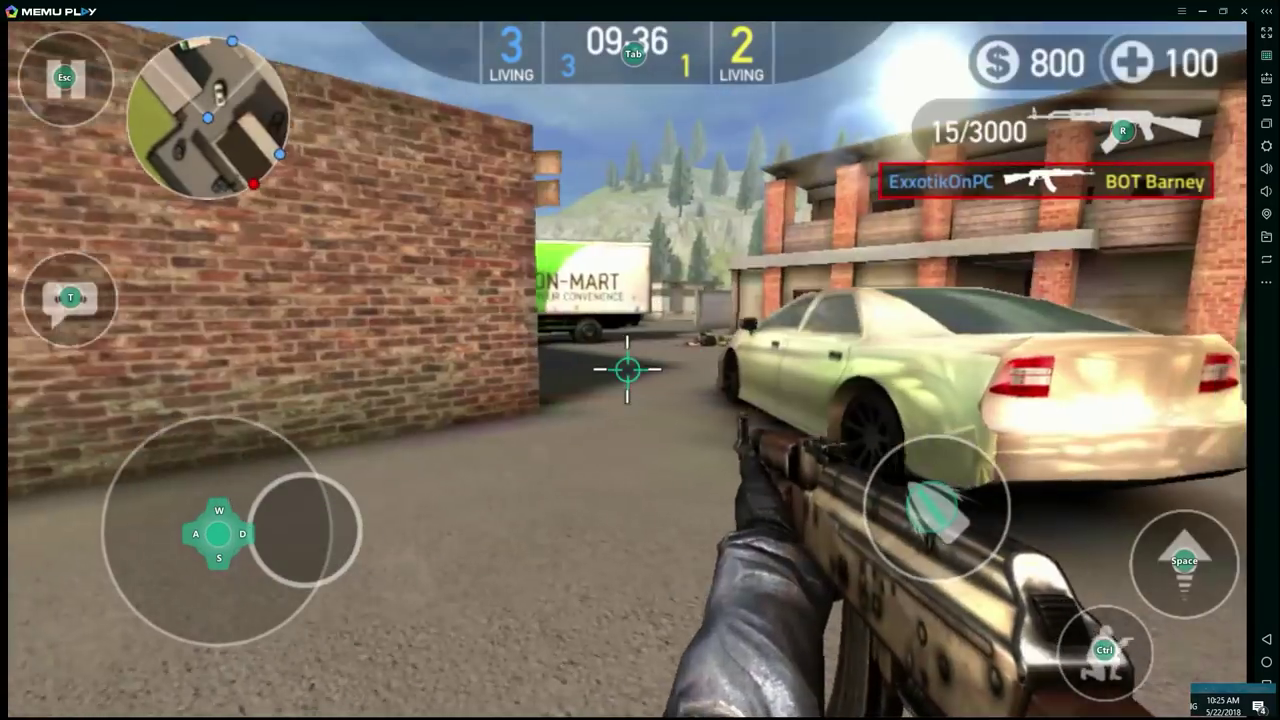
{"action": "key", "text": "r"}
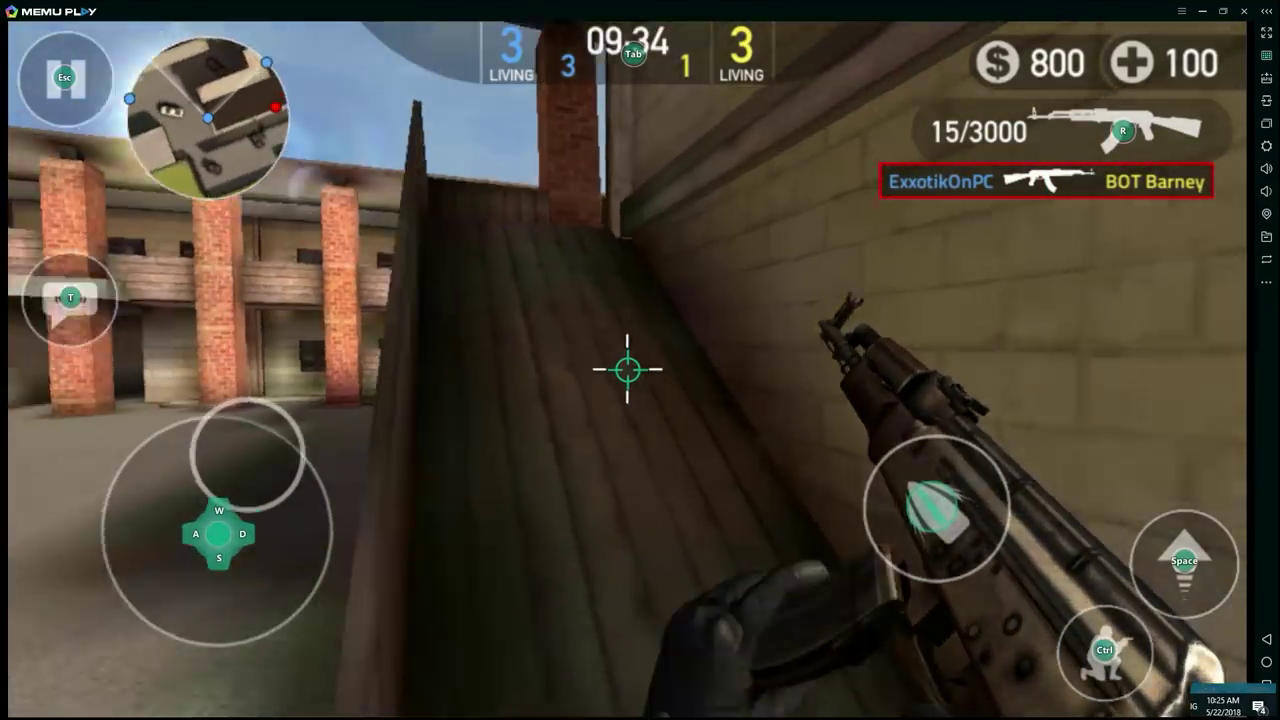
{"action": "key", "text": "w"}
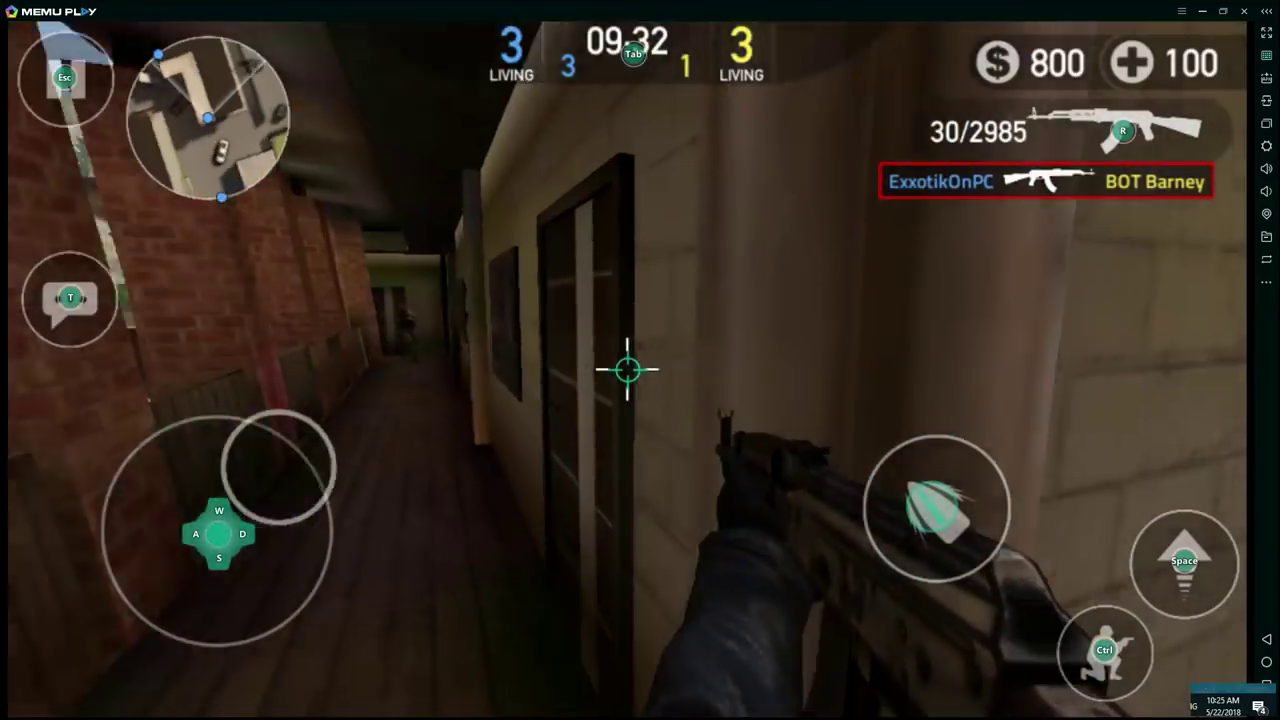
{"action": "left_click", "coordinate": [628, 370]}
{"action": "left_click", "coordinate": [628, 370]}
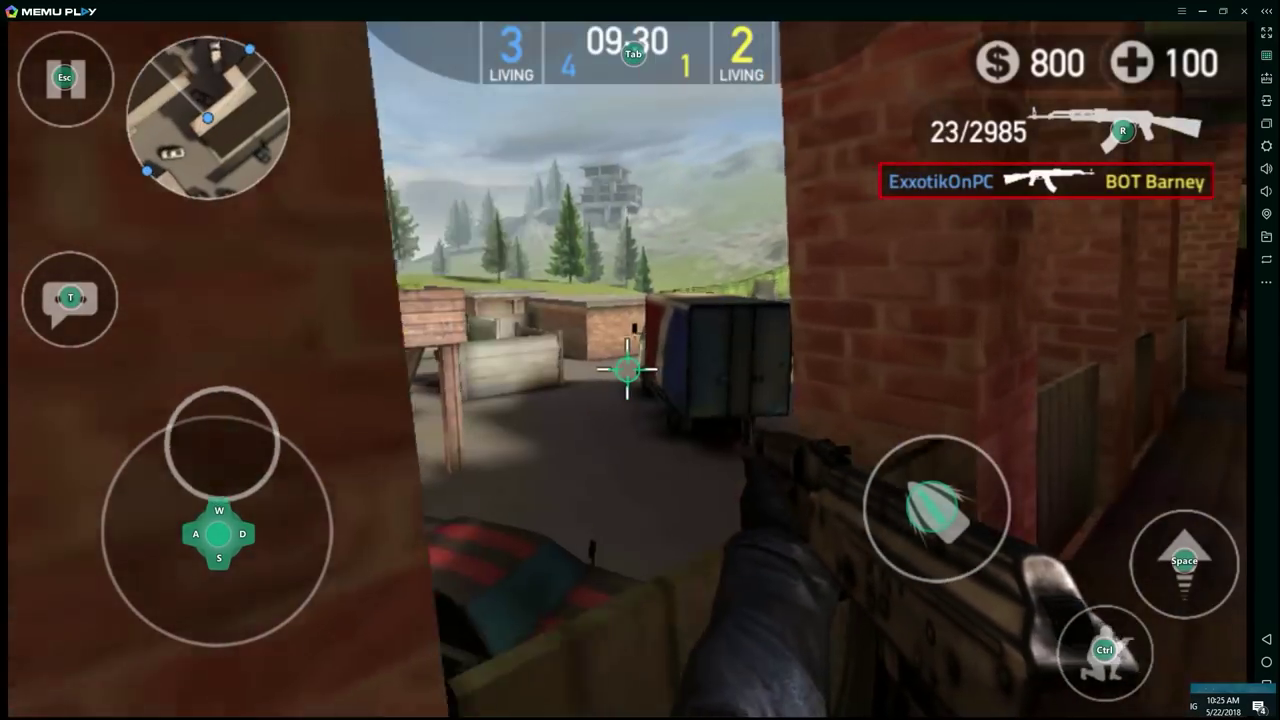
Step: Move through the building onto the balcony and corridor, then pause and leave the match
{"action": "key", "text": "d"}
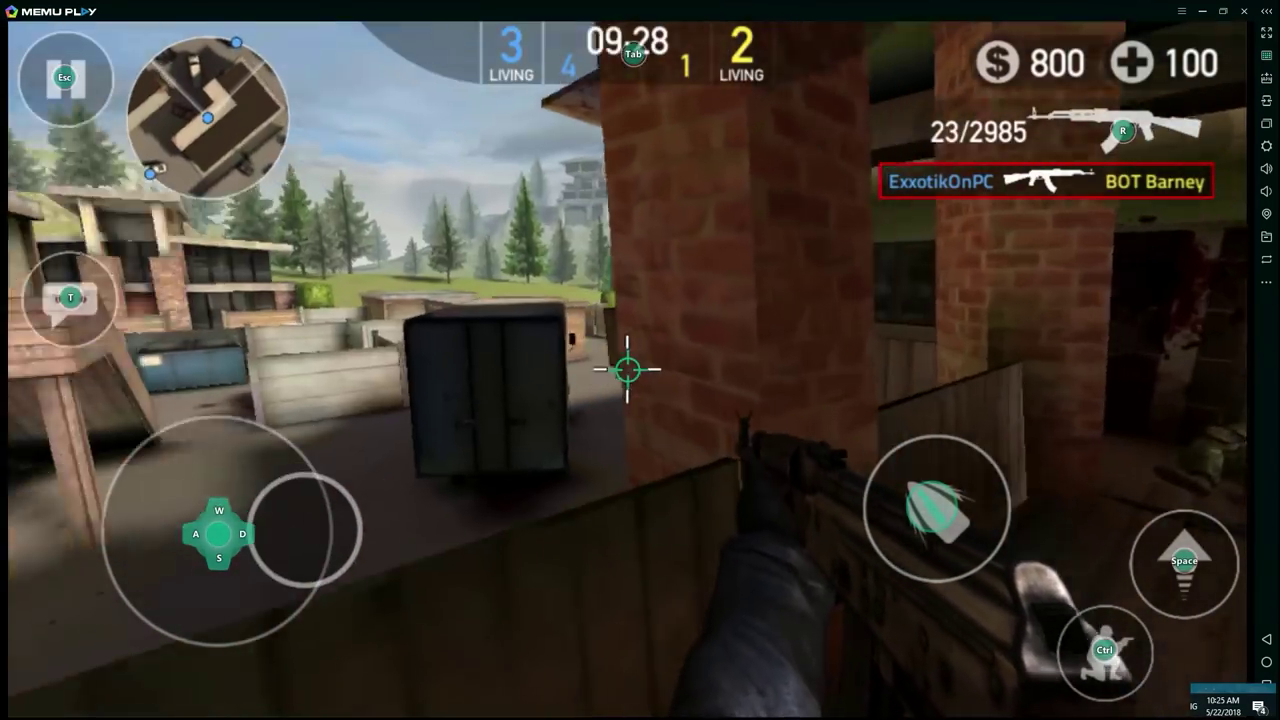
{"action": "key", "text": "2"}
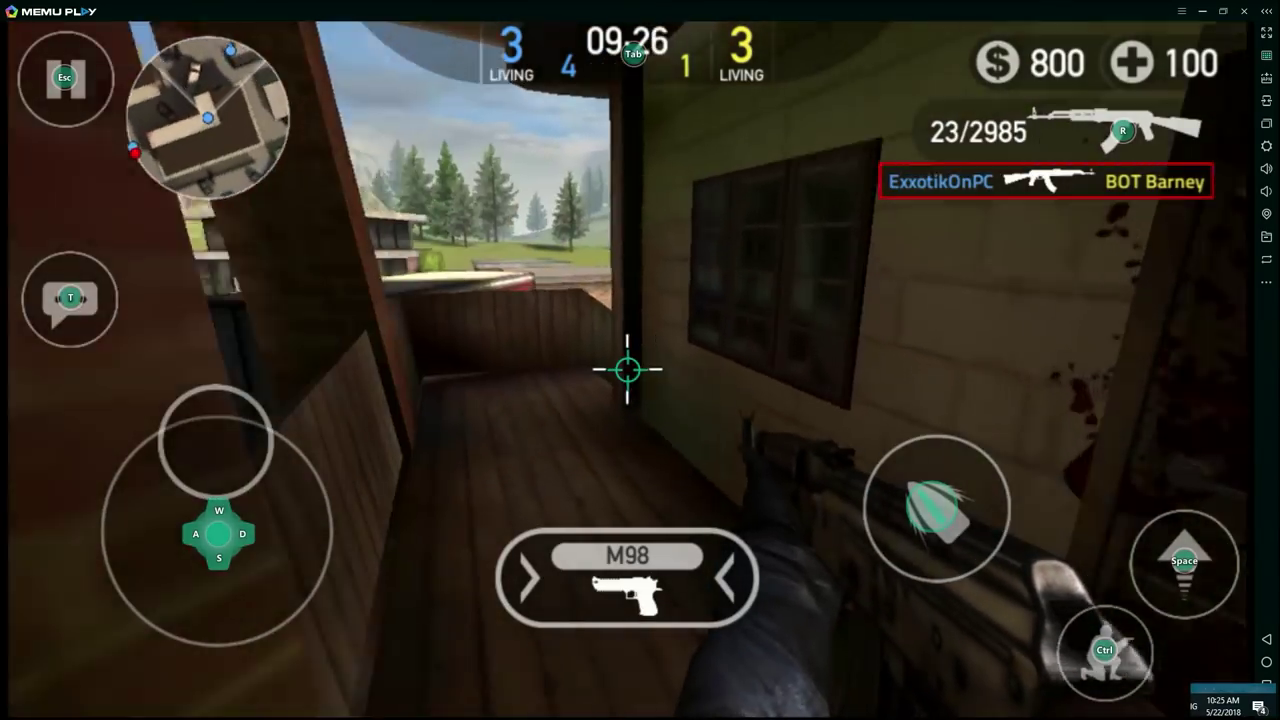
{"action": "key", "text": "a"}
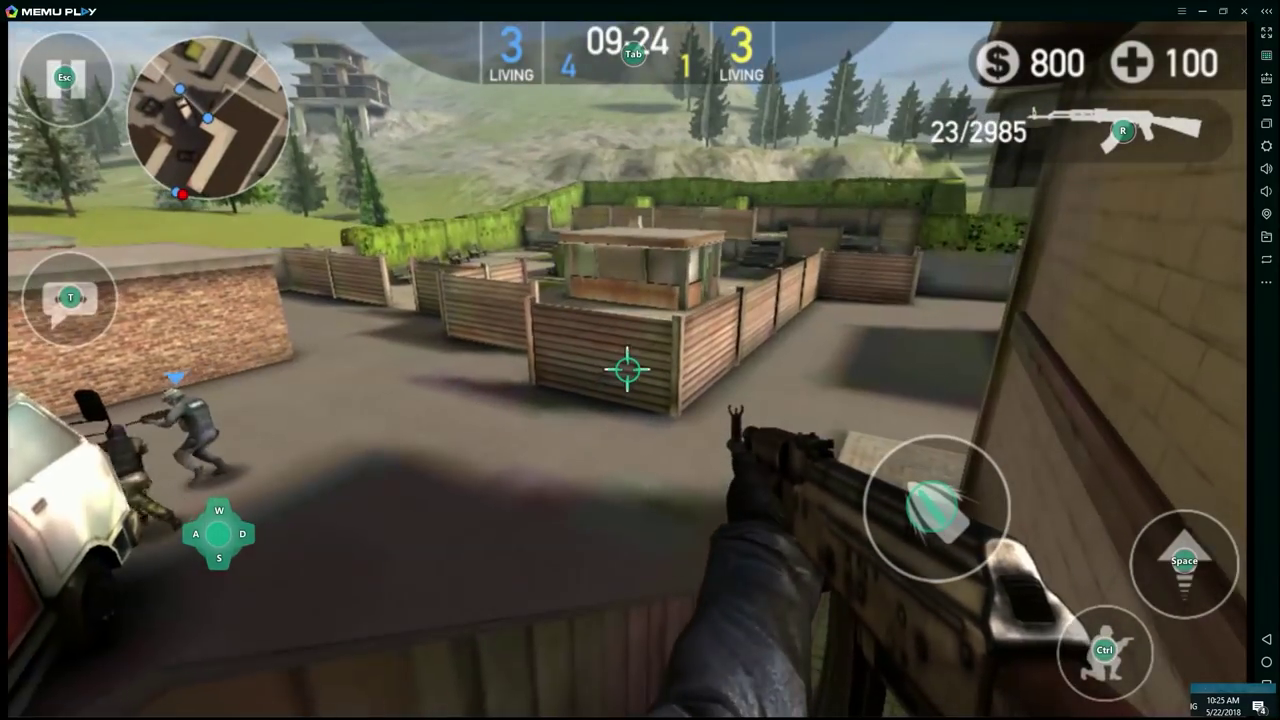
{"action": "key", "text": "s"}
{"action": "key", "text": "d"}
{"action": "key", "text": "a"}
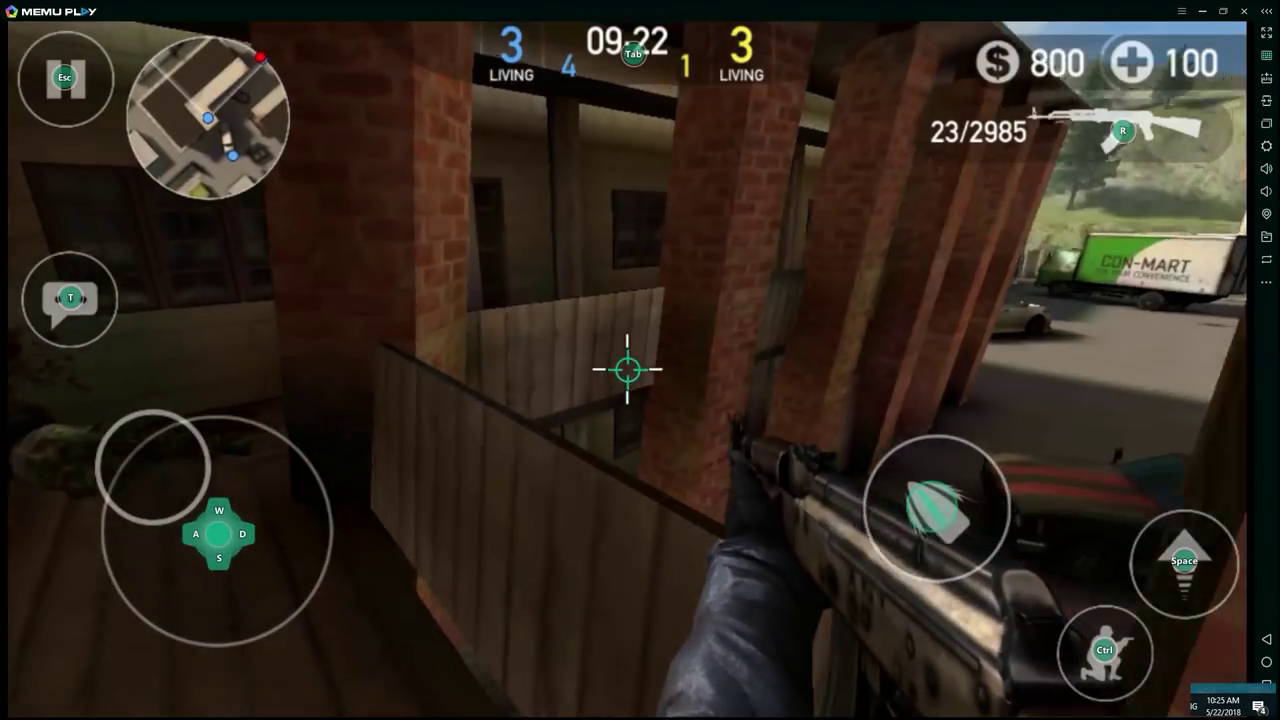
{"action": "key", "text": "2"}
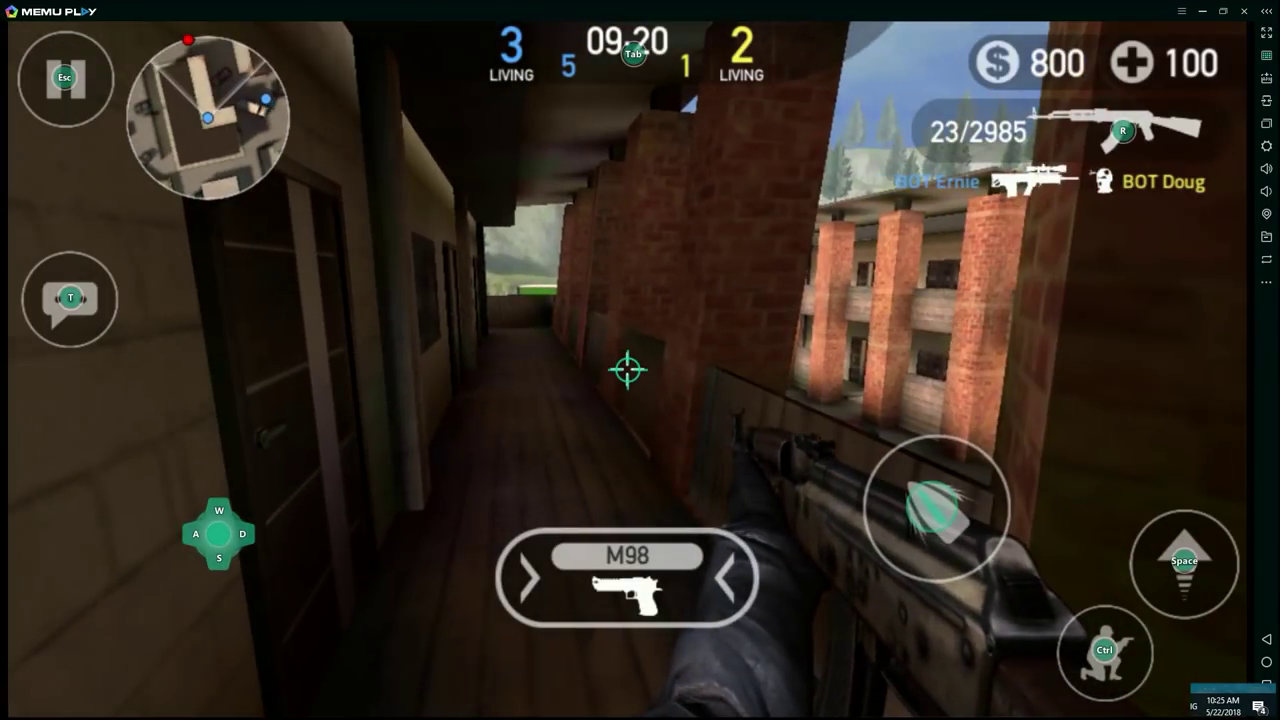
{"action": "key", "text": "Escape"}
{"action": "left_click", "coordinate": [183, 629]}
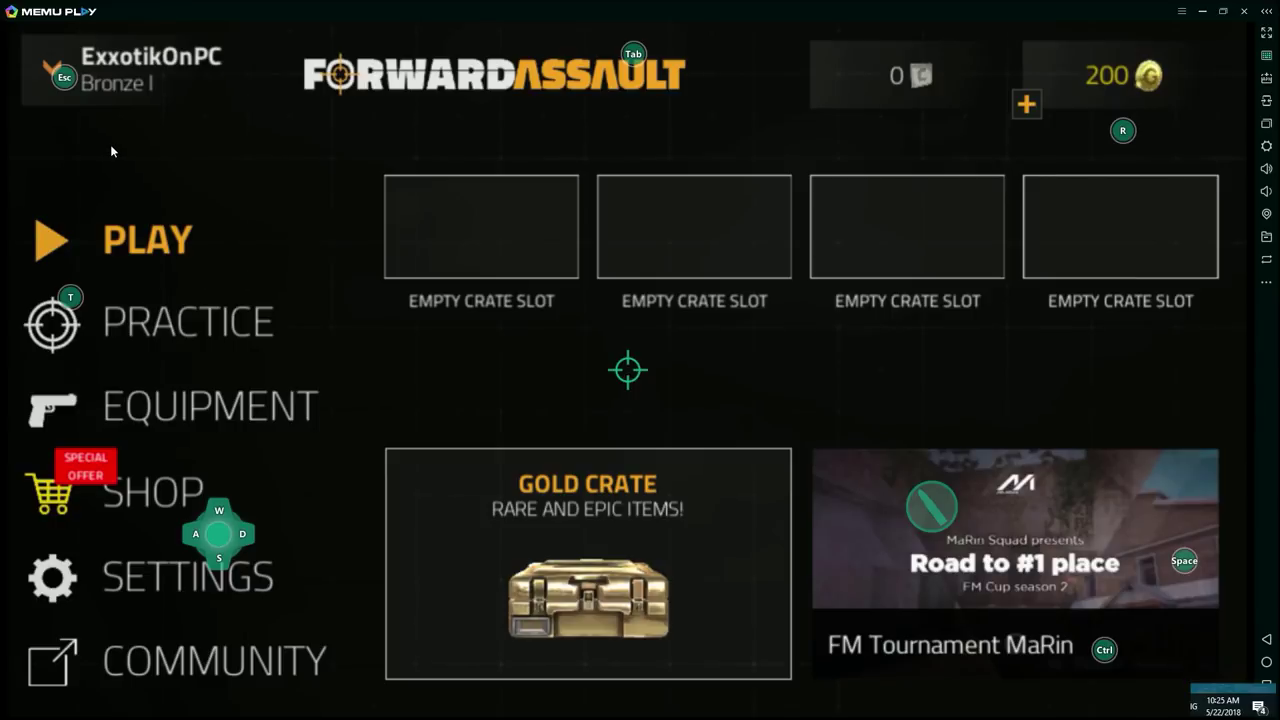
Step: Set Texture Quality to High in the game's Settings and go back to the main menu
{"action": "left_click", "coordinate": [152, 566]}
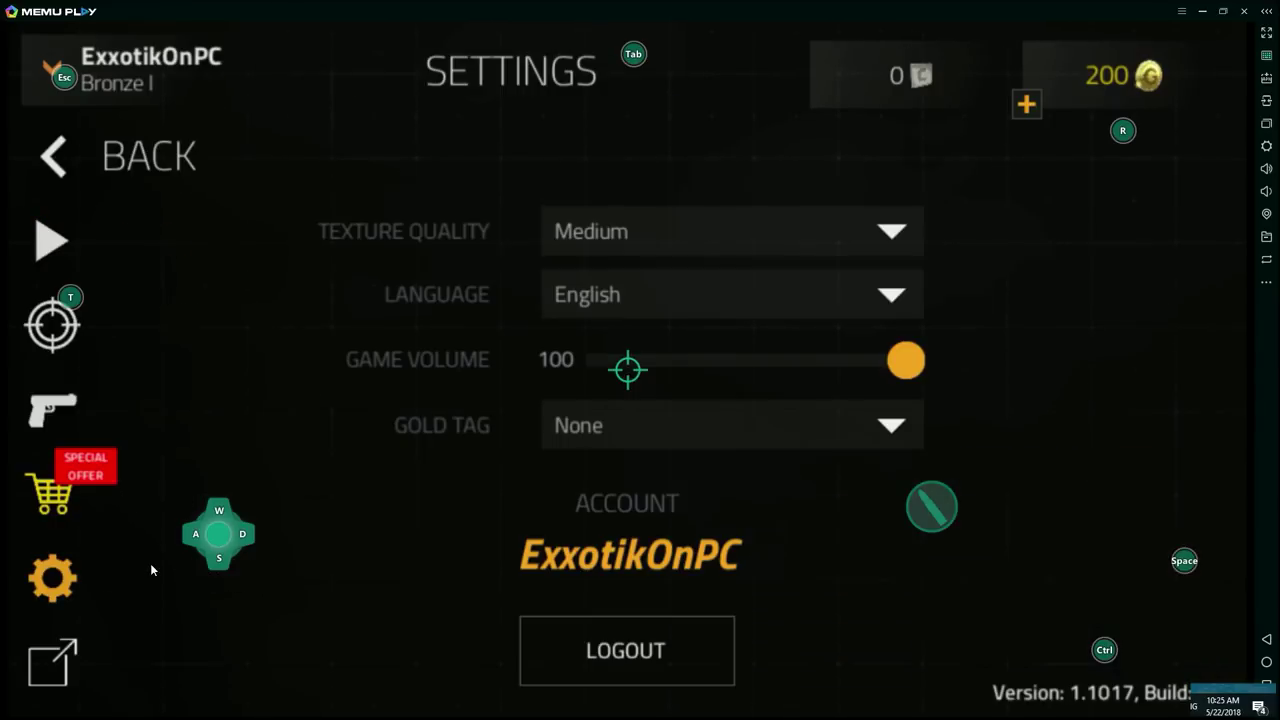
{"action": "left_click", "coordinate": [888, 247]}
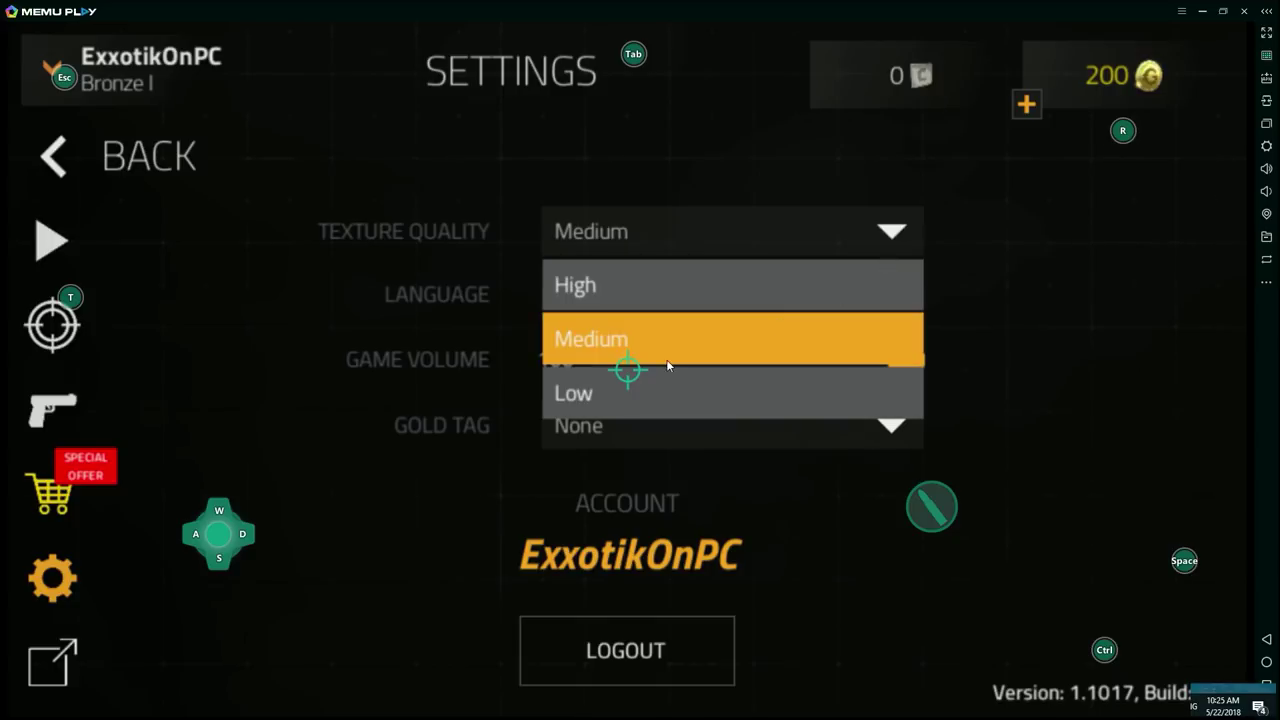
{"action": "left_click", "coordinate": [638, 296]}
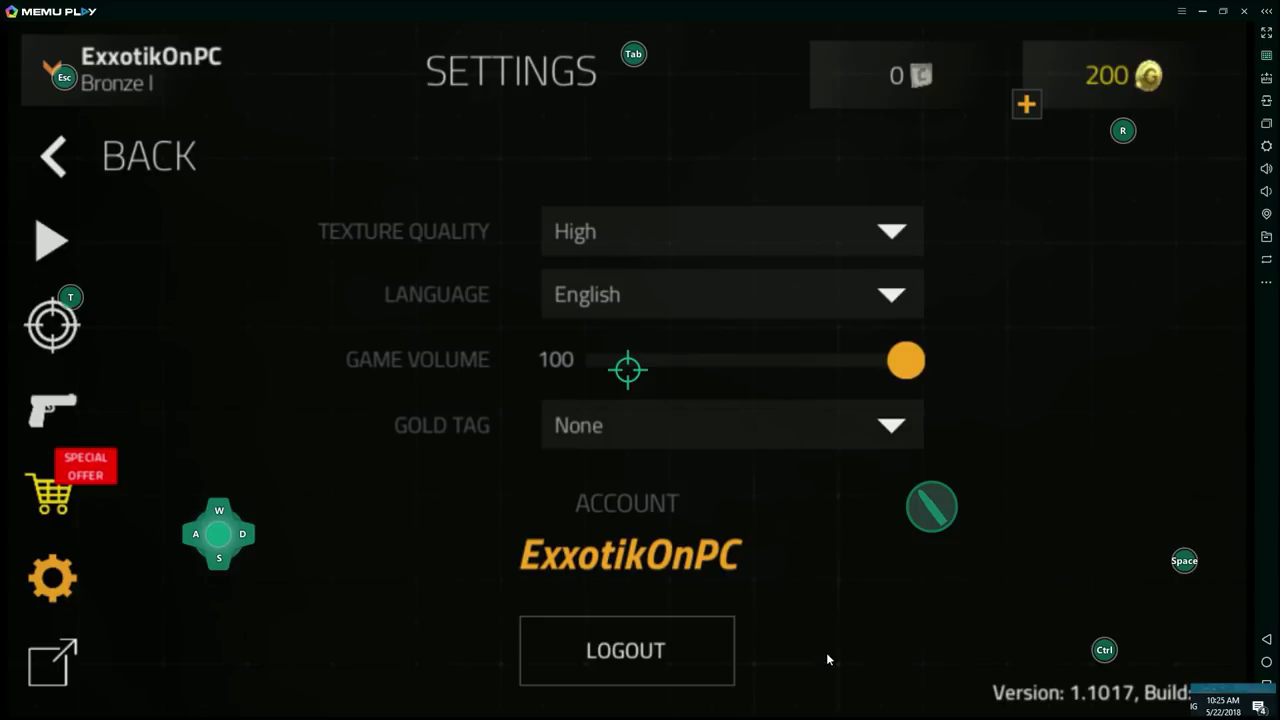
{"action": "key", "text": "Escape"}
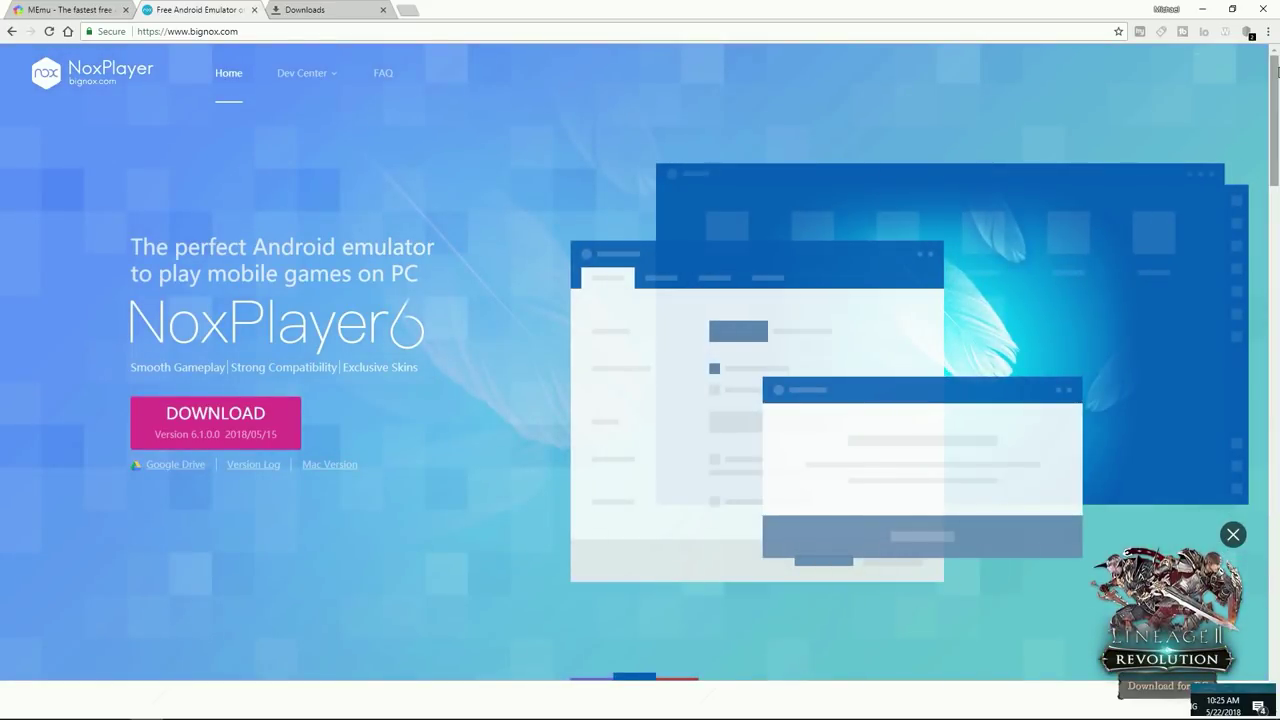
Step: Run nox_setup_v6.1.0.0_full_intl.exe from Chrome's Downloads and allow it in User Account Control
{"action": "left_click", "coordinate": [1268, 31]}
{"action": "left_click", "coordinate": [1151, 120]}
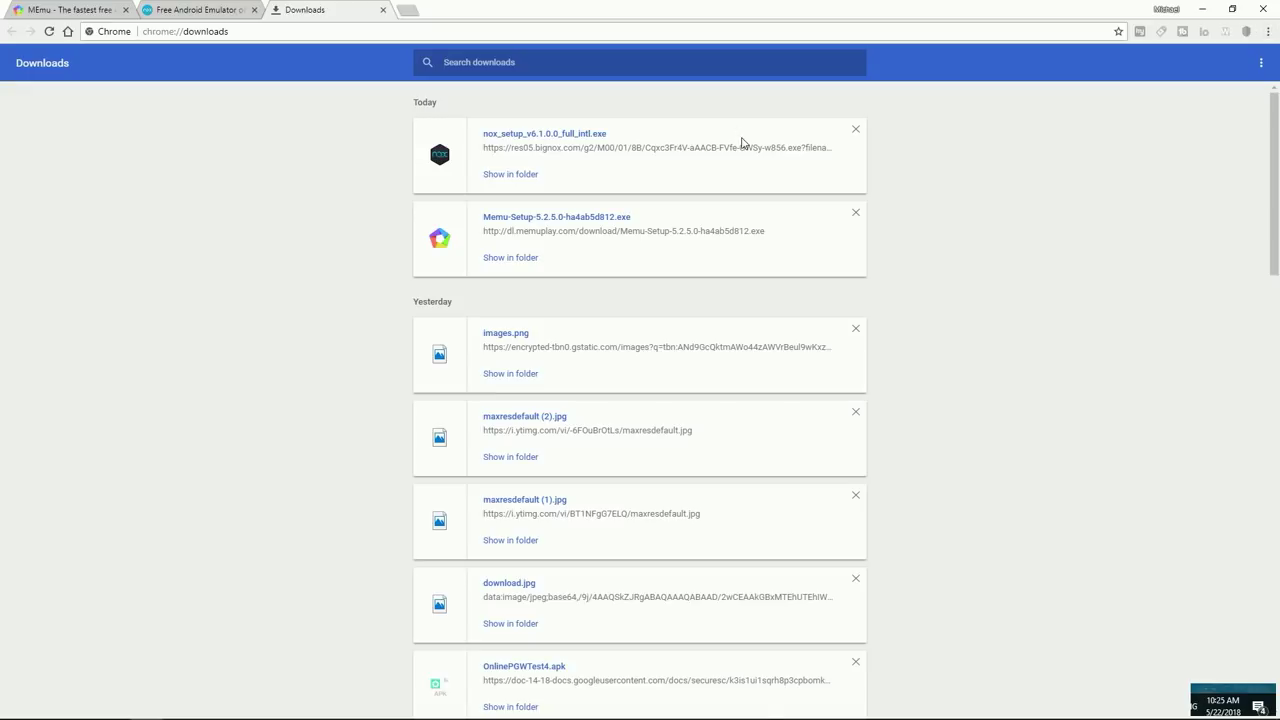
{"action": "left_click", "coordinate": [543, 133]}
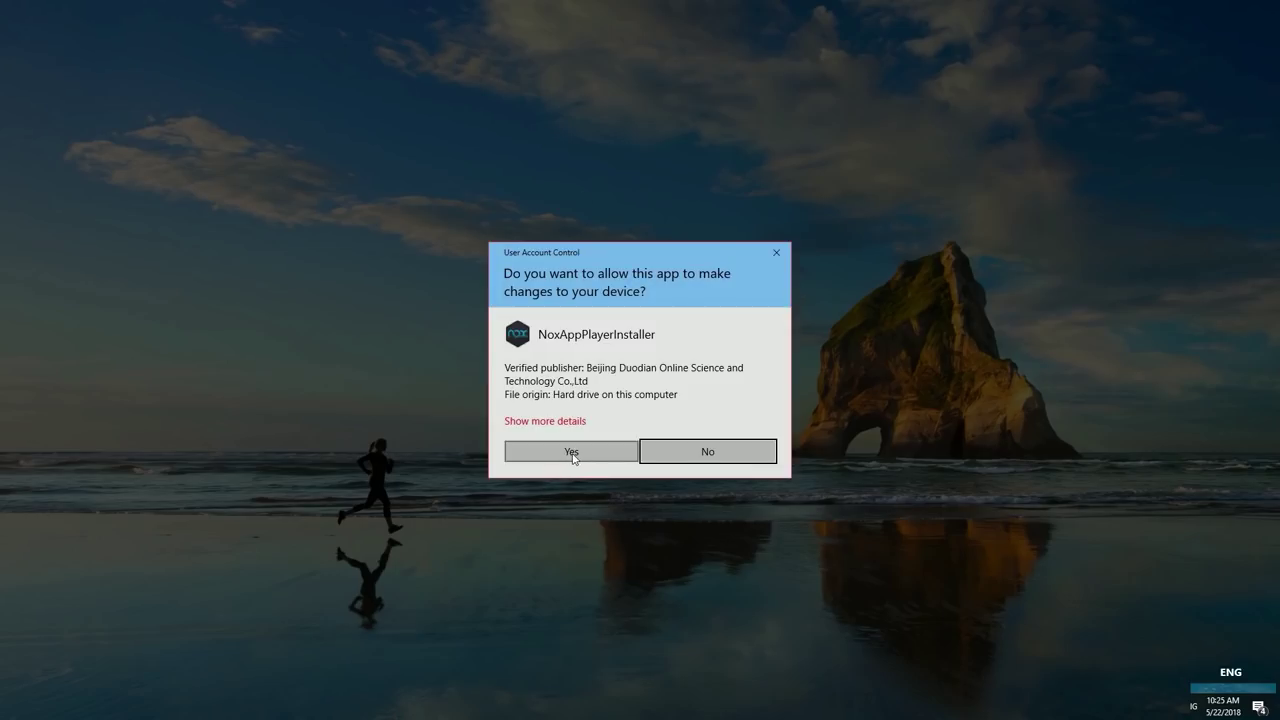
{"action": "left_click", "coordinate": [572, 451]}
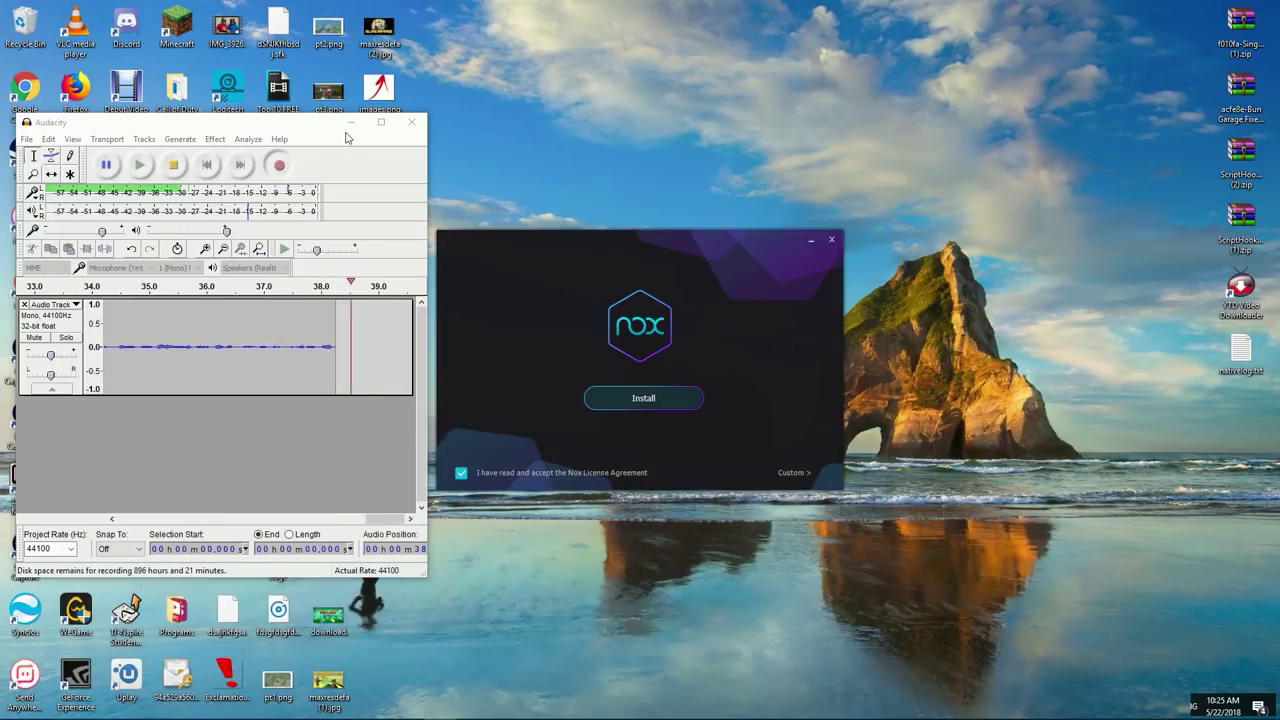
Step: Minimize Audacity, install NoxPlayer, start it, and maximize the NoxPlayer window
{"action": "left_click", "coordinate": [349, 123]}
{"action": "left_click", "coordinate": [641, 398]}
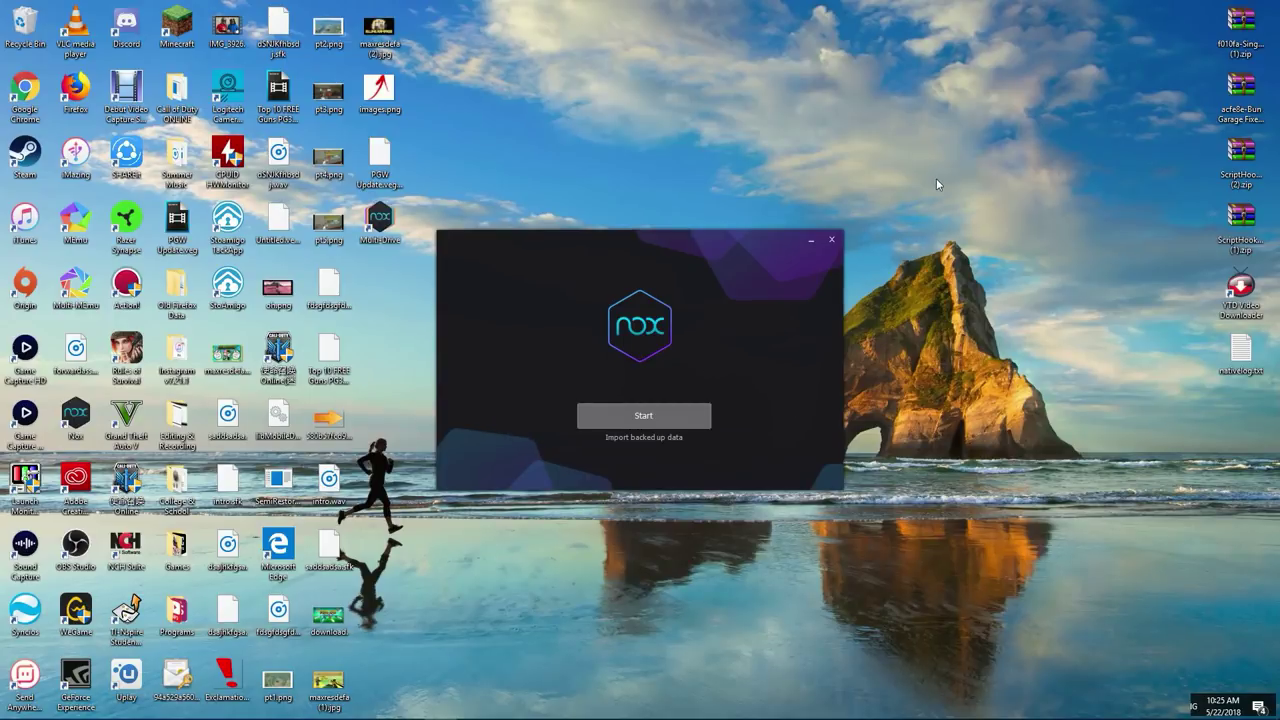
{"action": "left_click", "coordinate": [643, 415]}
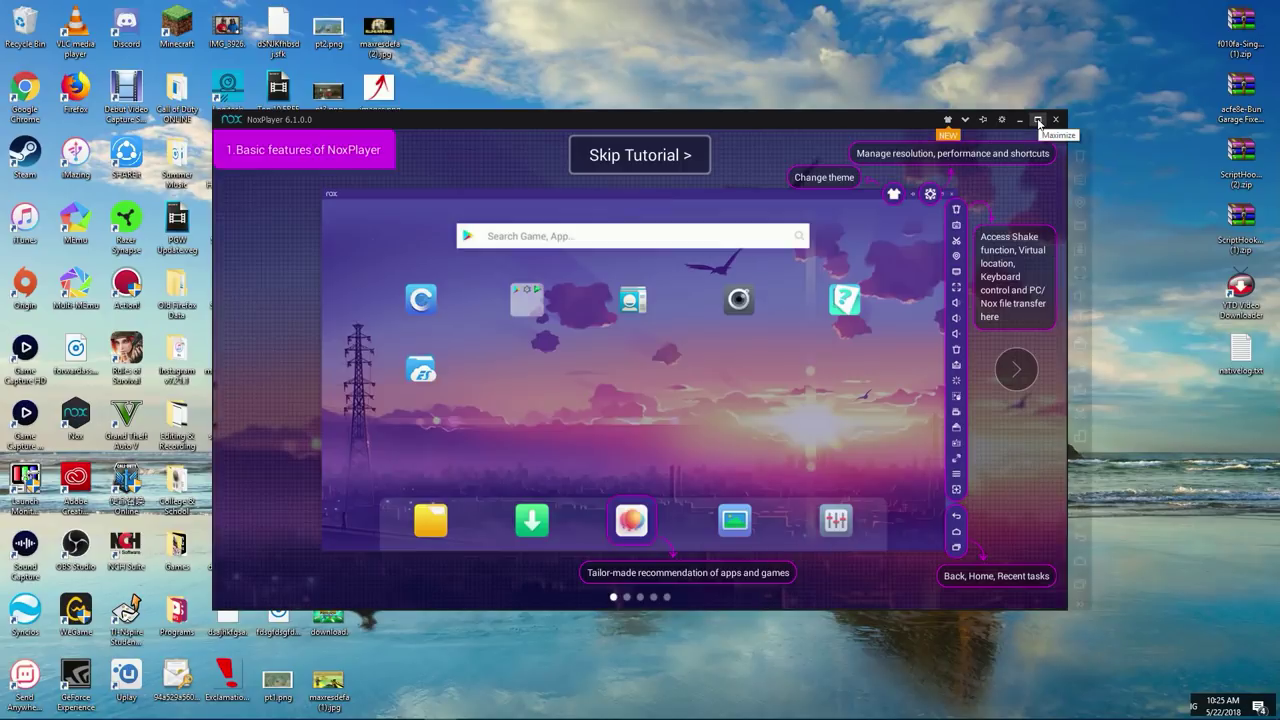
{"action": "left_click", "coordinate": [1038, 120]}
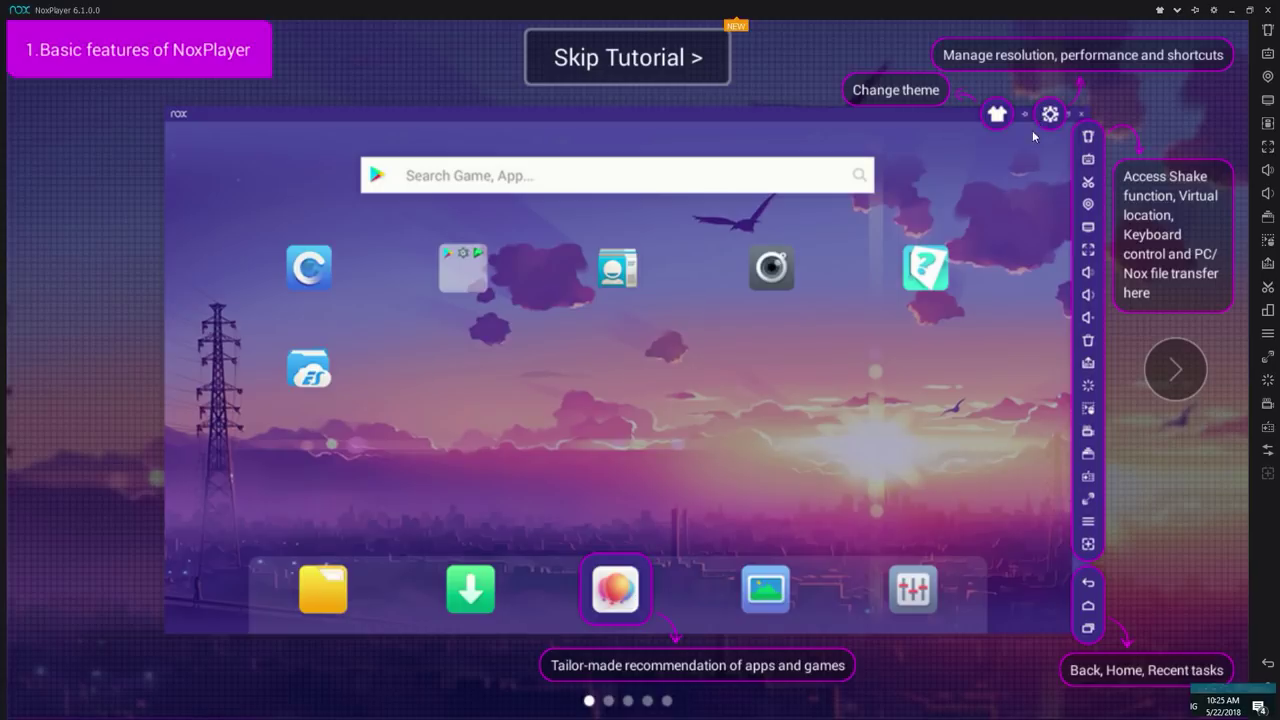
Step: Page through the NoxPlayer tutorial and dismiss it with Got it!
{"action": "left_click", "coordinate": [1175, 368]}
{"action": "left_click", "coordinate": [1175, 368]}
{"action": "left_click", "coordinate": [1174, 367]}
{"action": "left_click", "coordinate": [1174, 367]}
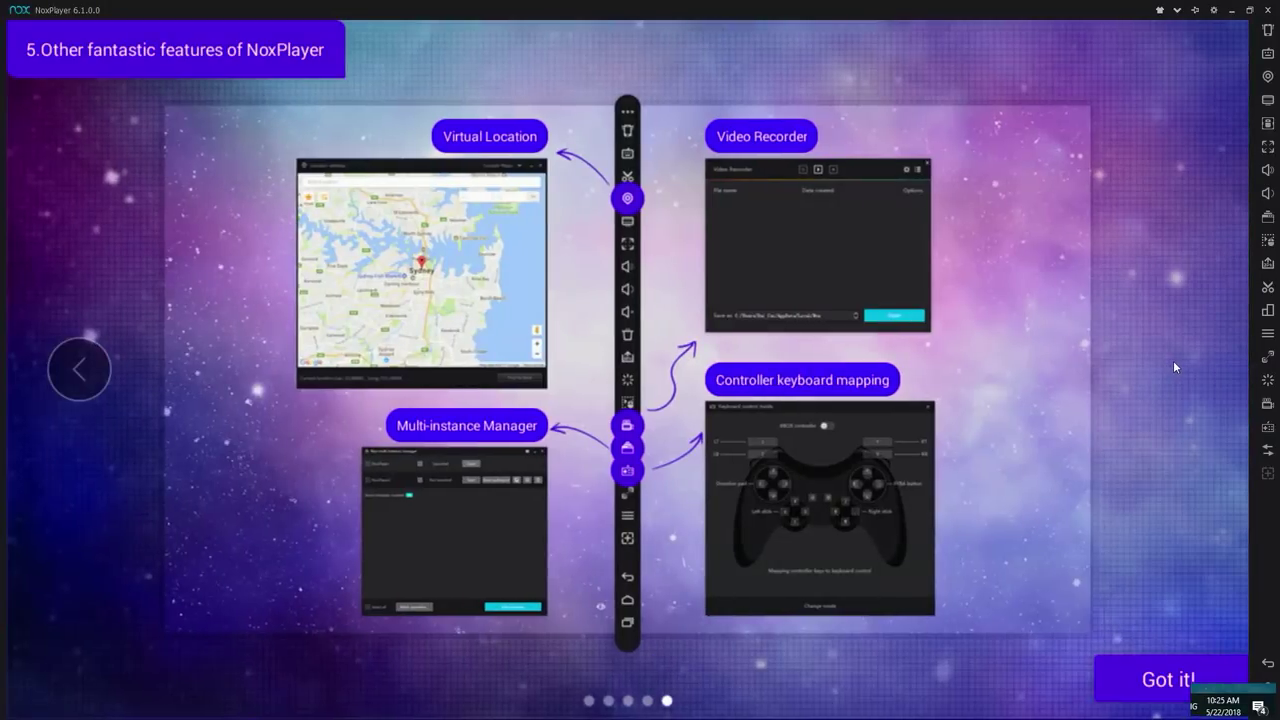
{"action": "left_click", "coordinate": [1170, 679]}
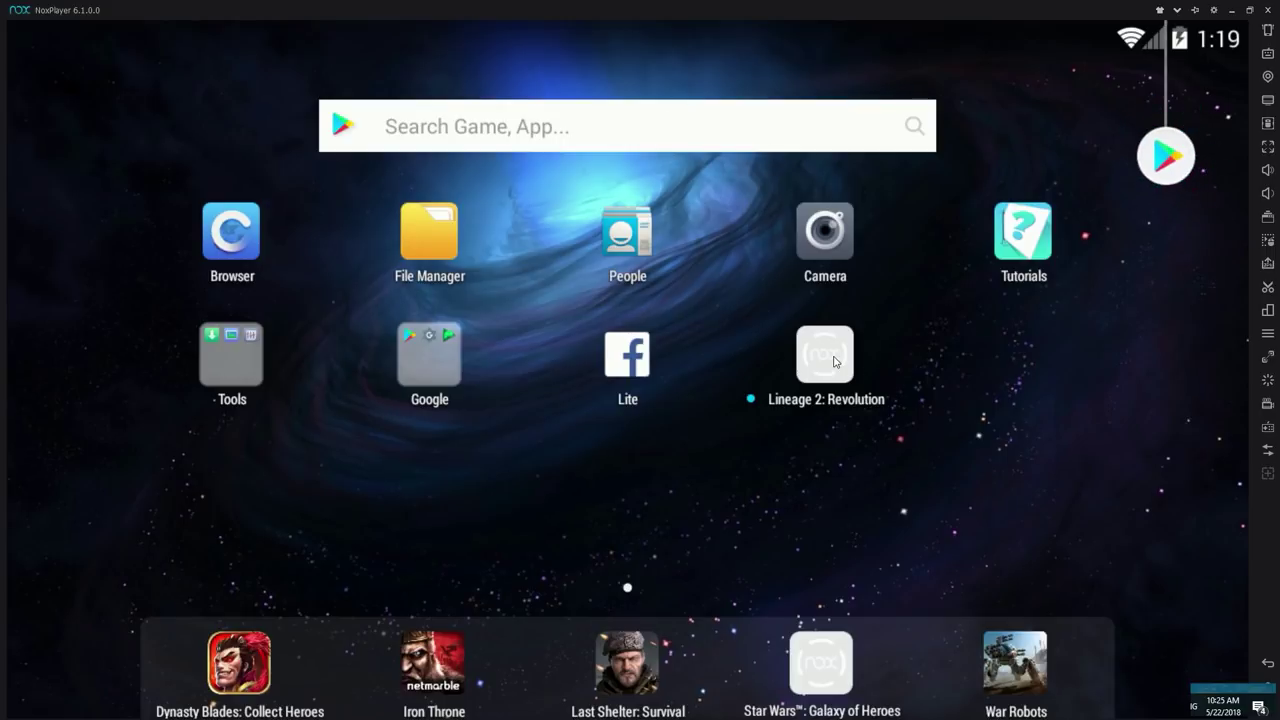
Step: Uninstall Lineage 2: Revolution, cancelling the accidental Facebook Lite uninstall
{"action": "left_click_drag", "start_coordinate": [834, 361], "coordinate": [834, 361]}
{"action": "left_click_drag", "start_coordinate": [13, 125], "coordinate": [14, 125]}
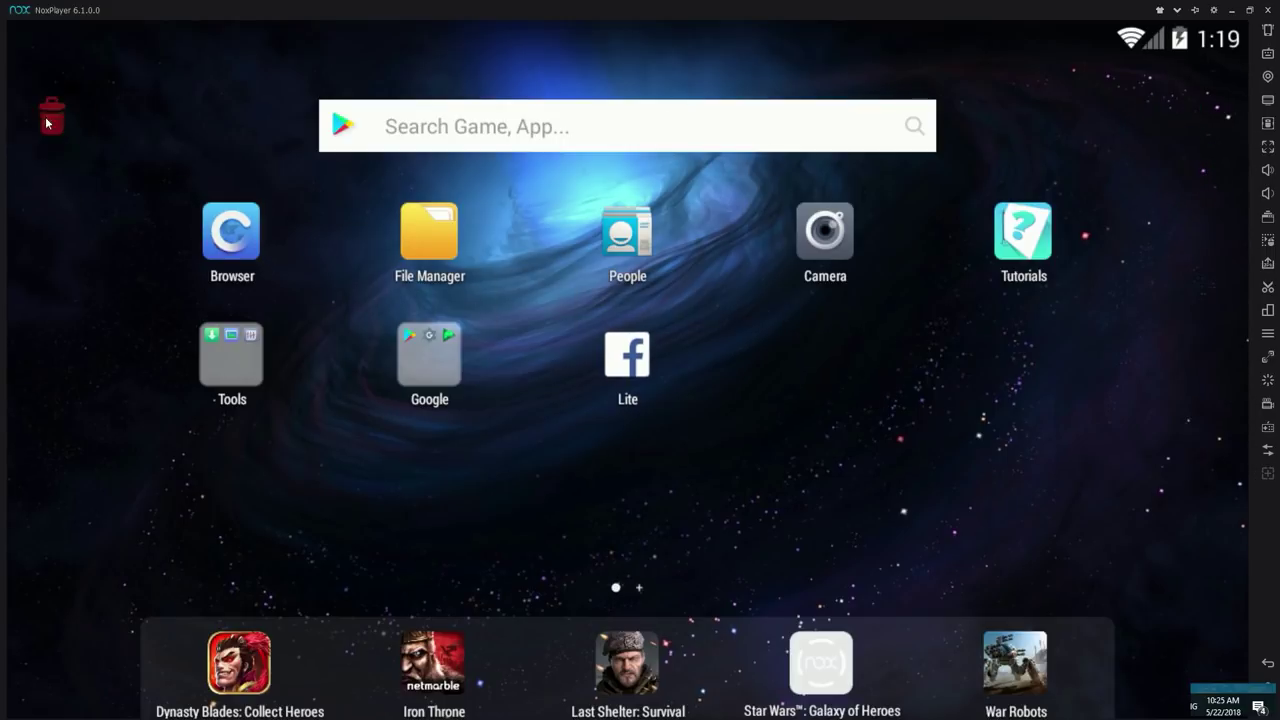
{"action": "left_click_drag", "start_coordinate": [584, 347], "coordinate": [251, 200]}
{"action": "left_click_drag", "start_coordinate": [612, 354], "coordinate": [52, 59]}
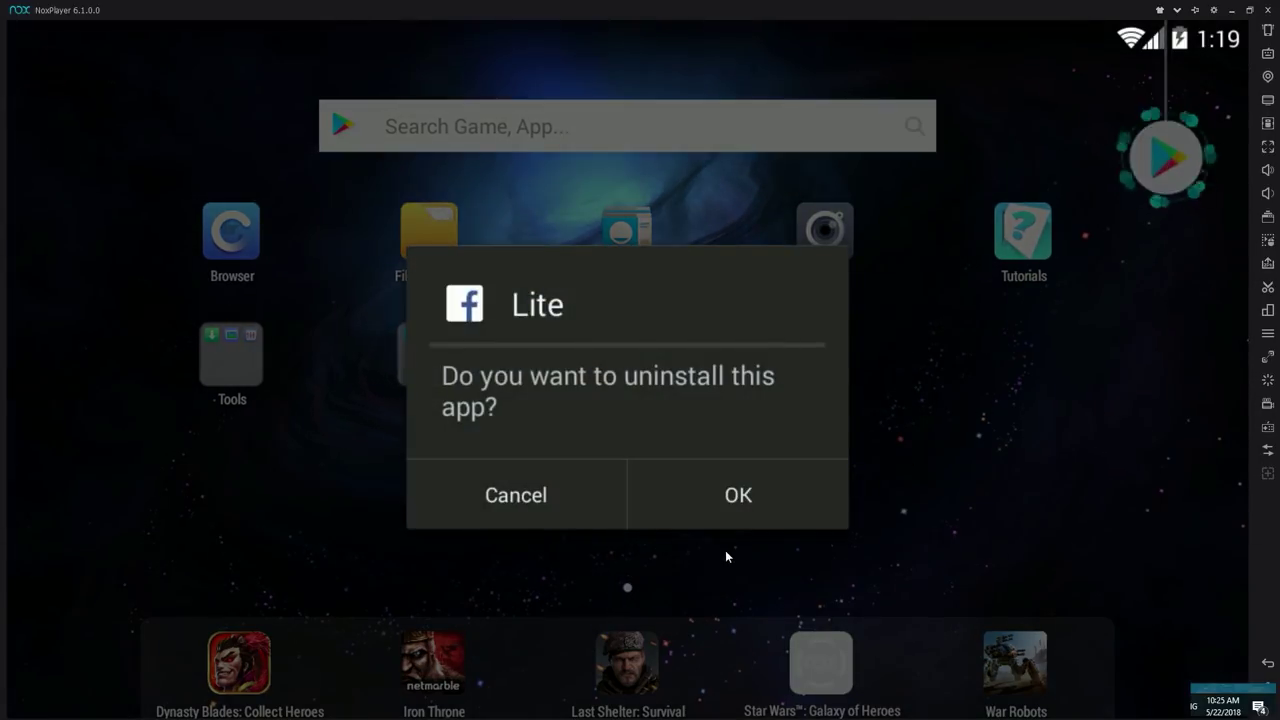
{"action": "left_click", "coordinate": [729, 551]}
Step: Launch the Play Store from the Google folder and back out of Add a Google Account
{"action": "left_click", "coordinate": [422, 375]}
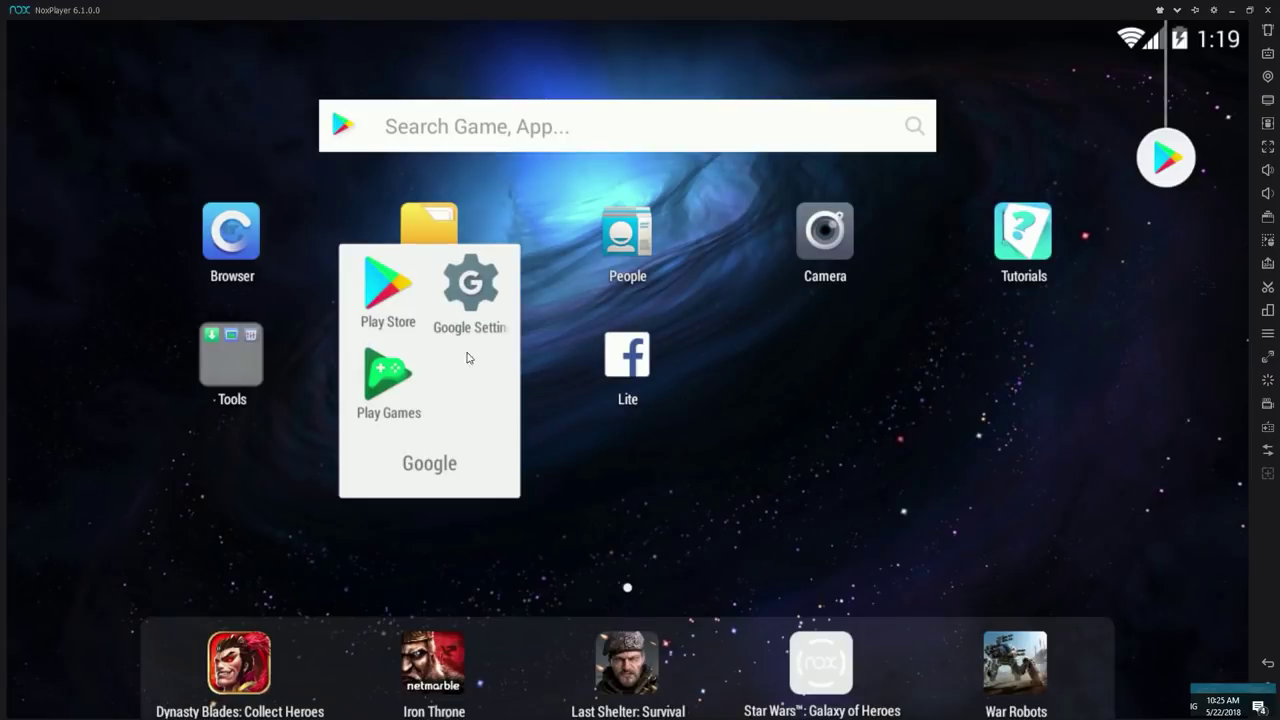
{"action": "left_click", "coordinate": [384, 285]}
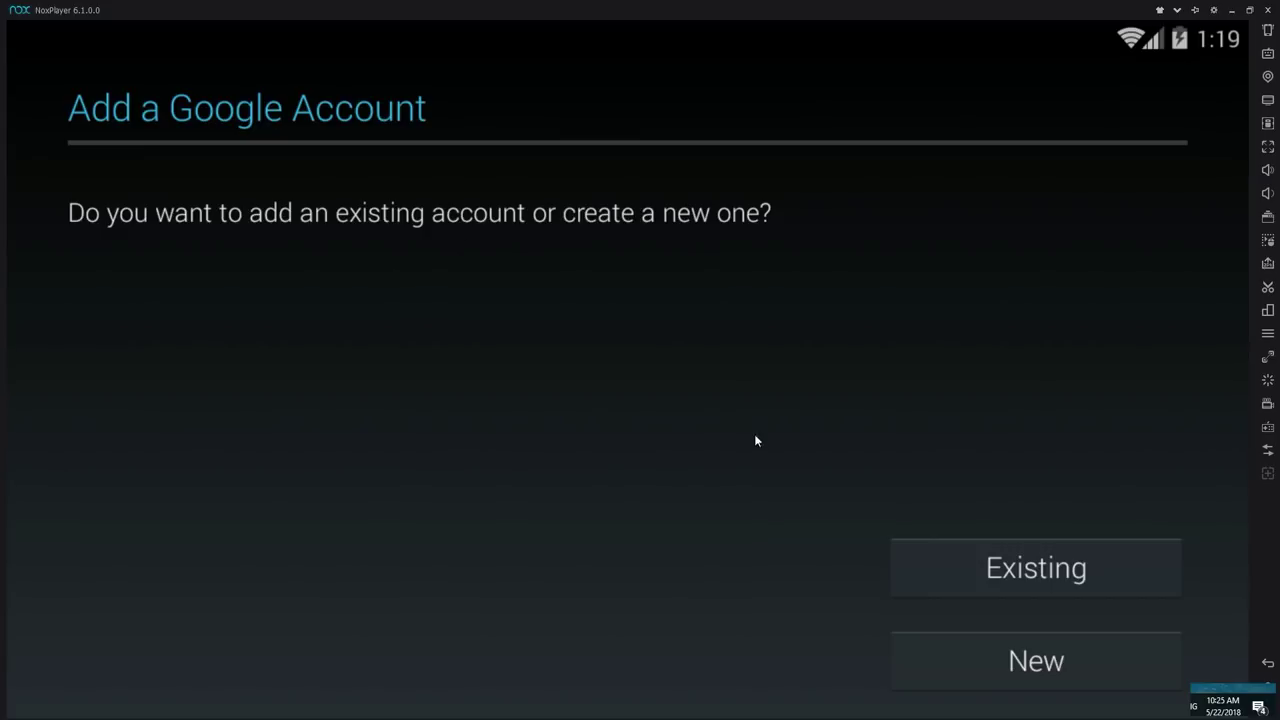
{"action": "left_click", "coordinate": [1057, 639]}
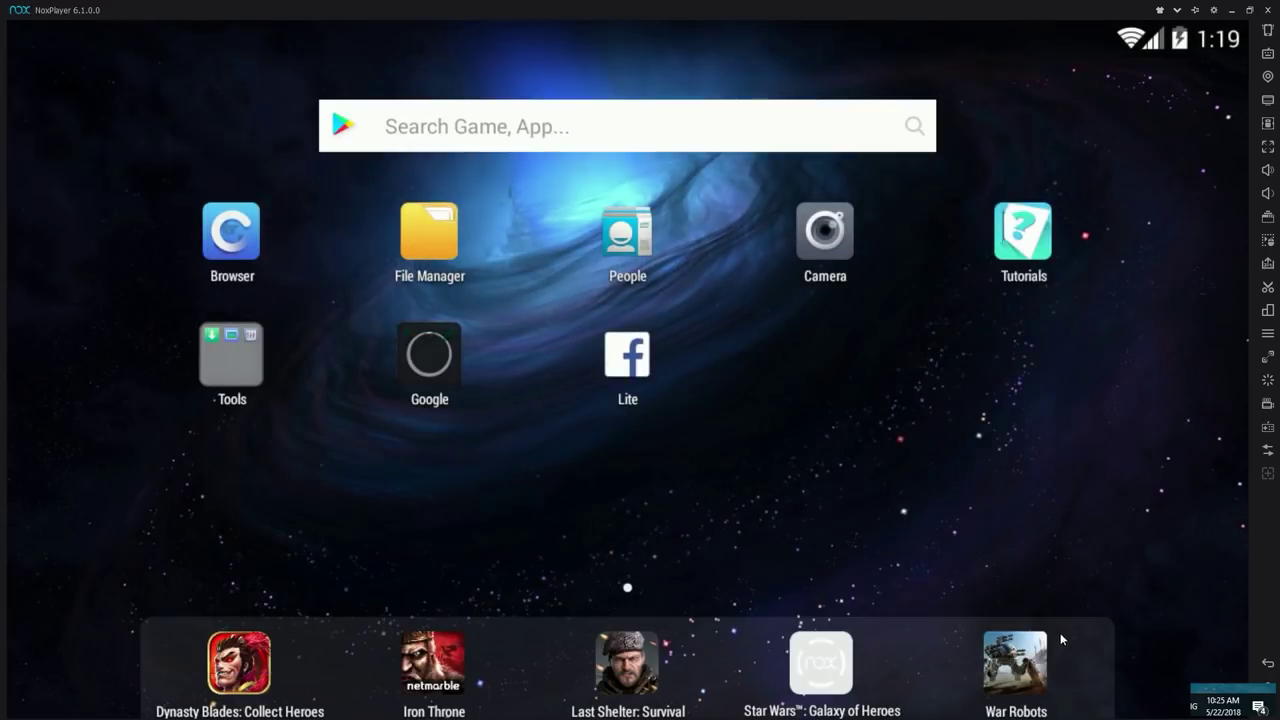
Step: Launch the Play Store from the Google folder and start creating a new Google account
{"action": "left_click", "coordinate": [407, 339]}
{"action": "left_click", "coordinate": [384, 286]}
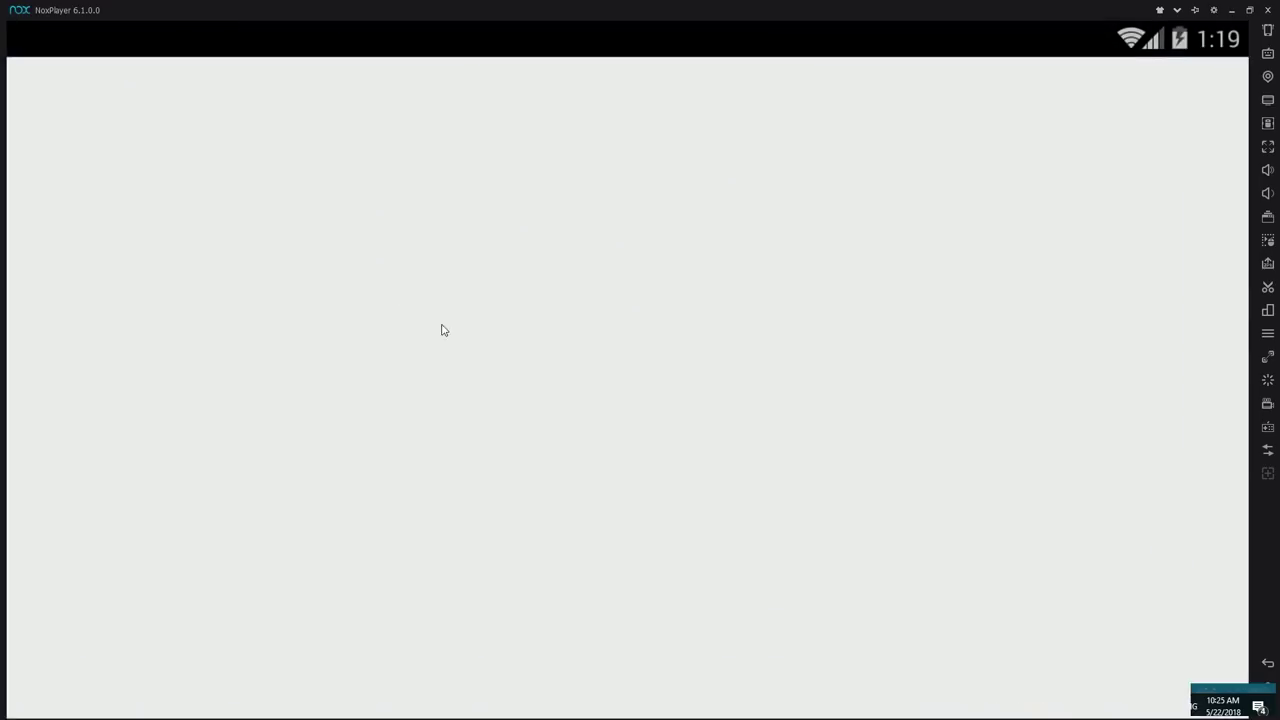
{"action": "left_click", "coordinate": [1035, 662]}
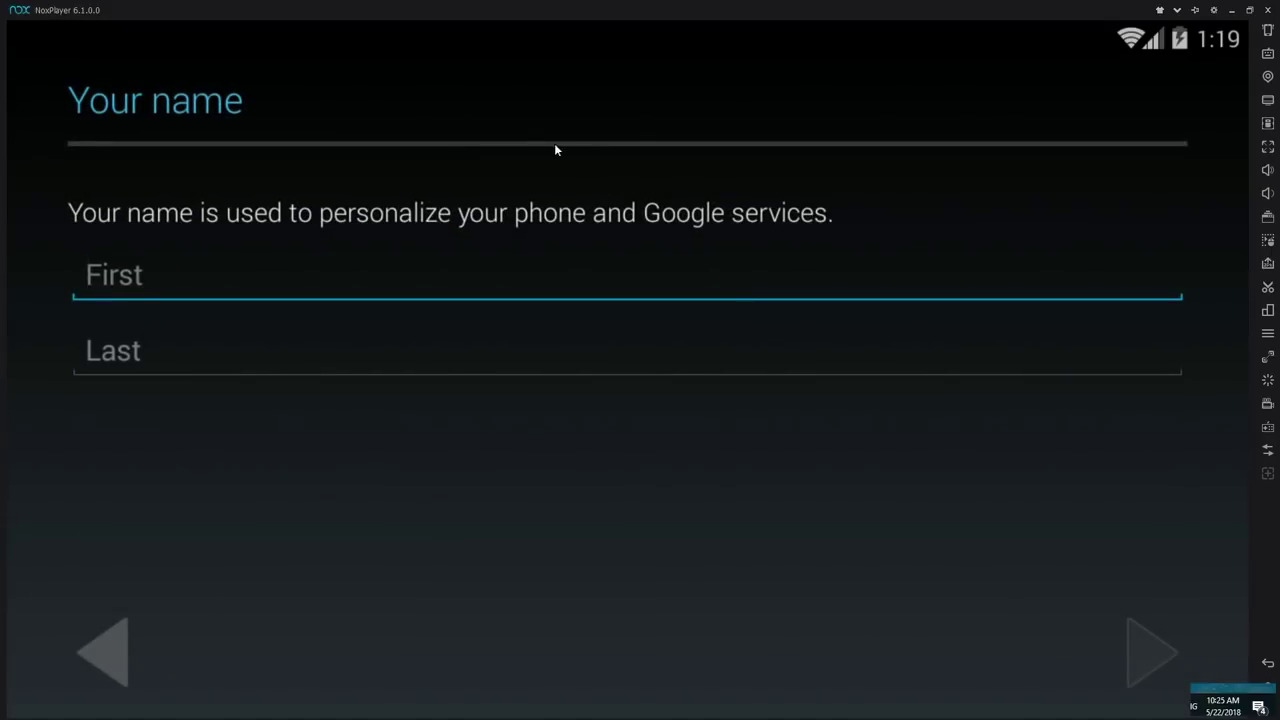
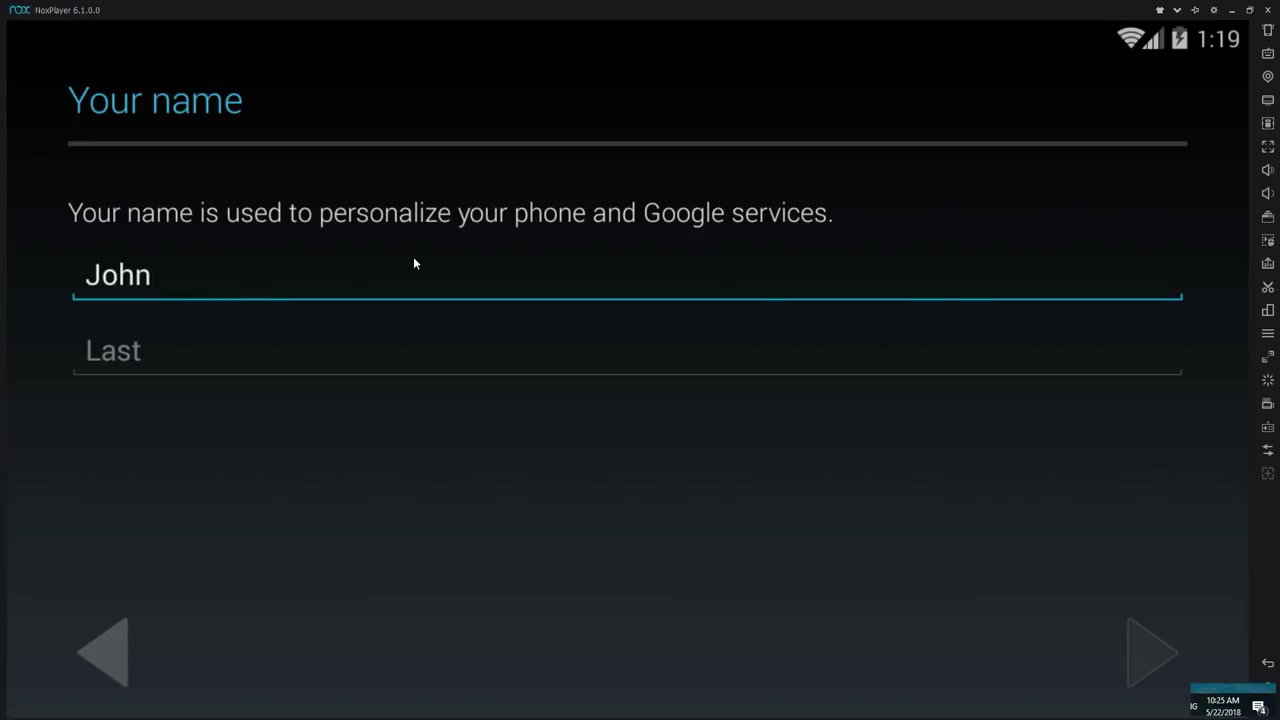
Step: Enter the account holder's first and last name and submit them
{"action": "key", "text": "Tab"}
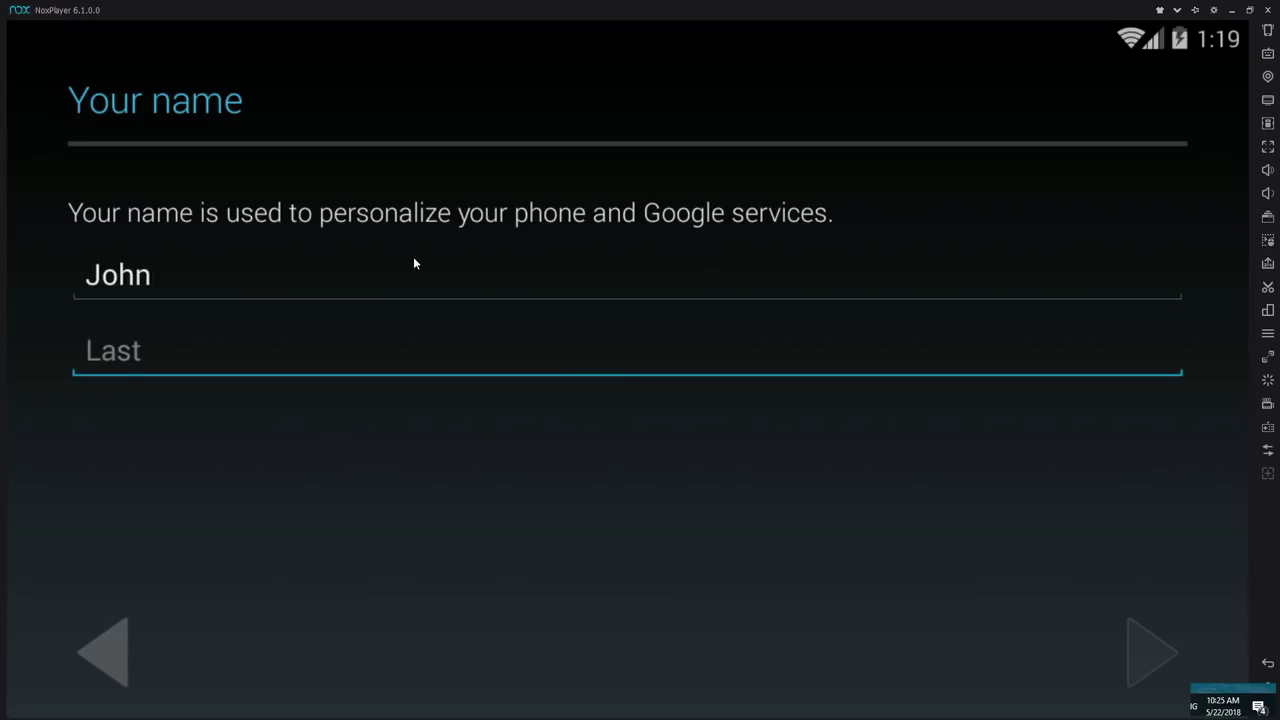
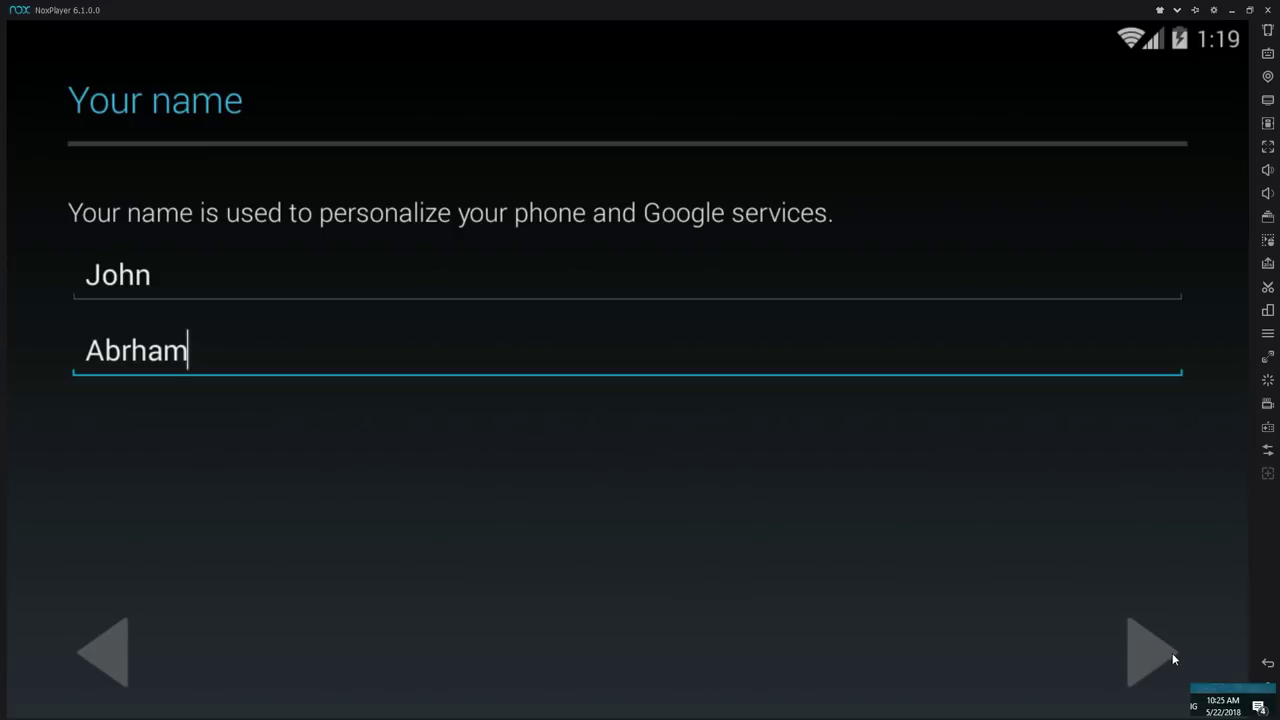
{"action": "left_click", "coordinate": [1153, 652]}
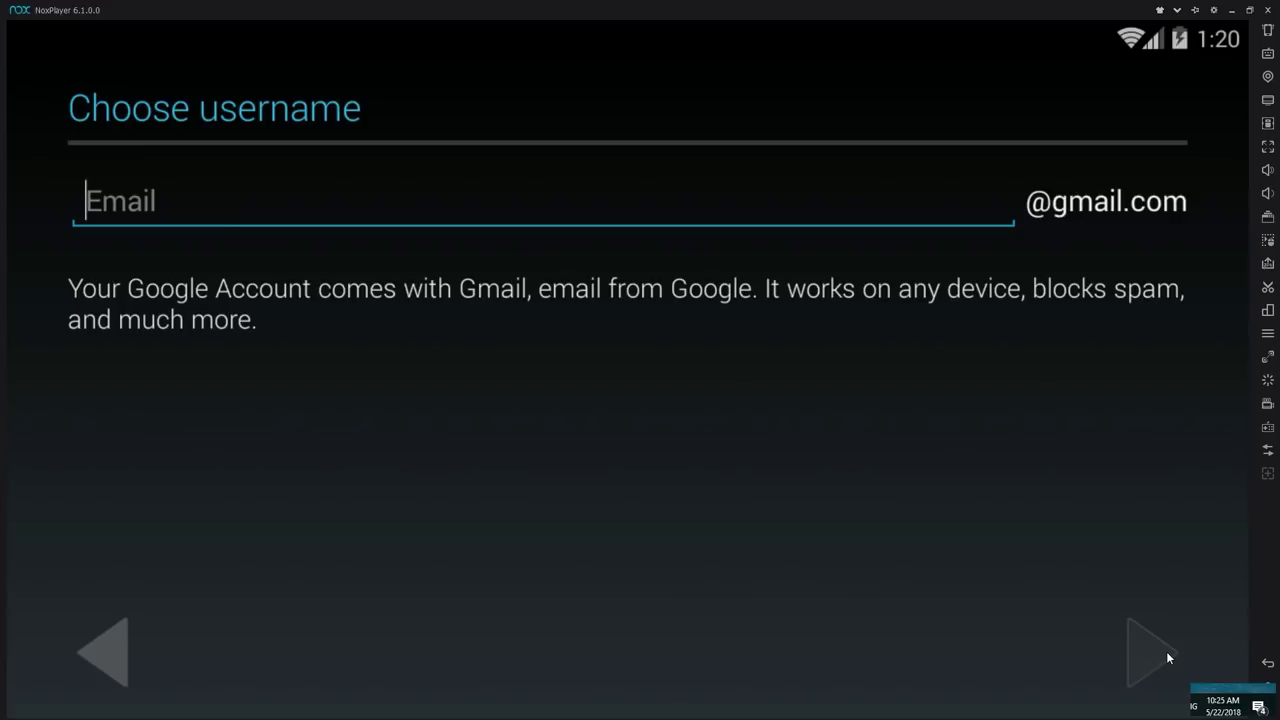
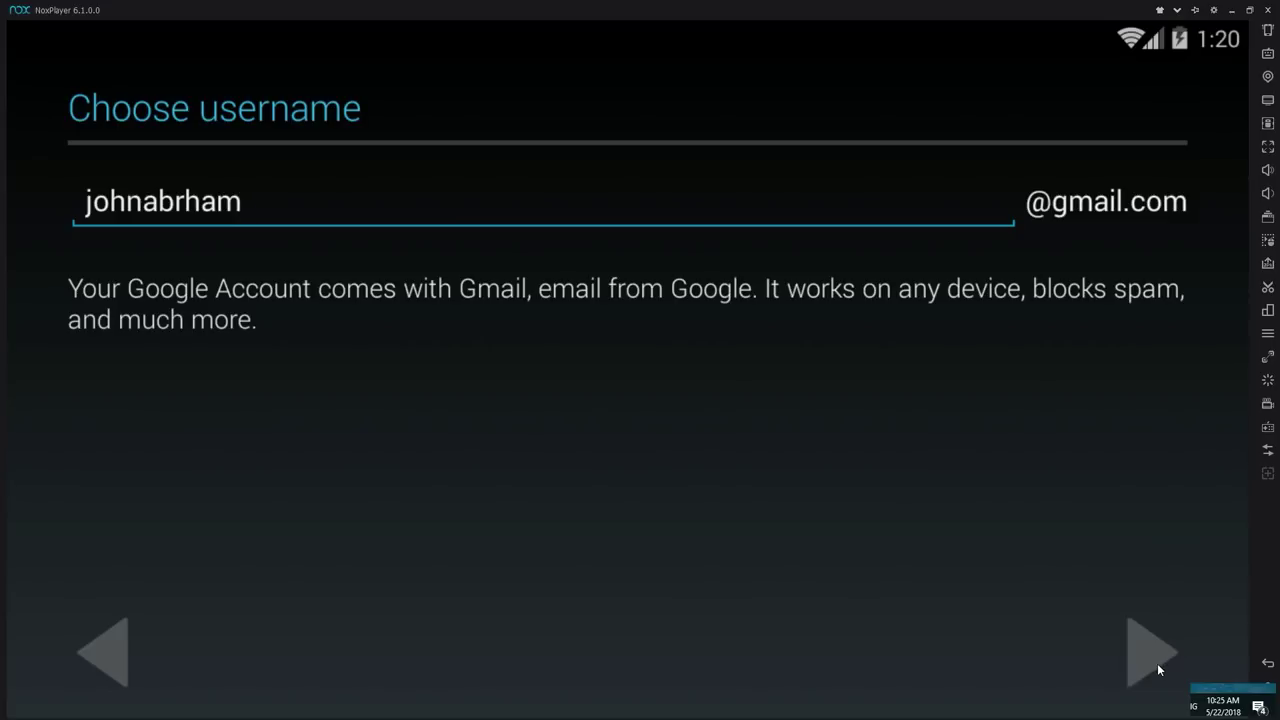
Step: Enter a Gmail username, check availability, and edit the taken username
{"action": "left_click", "coordinate": [1158, 662]}
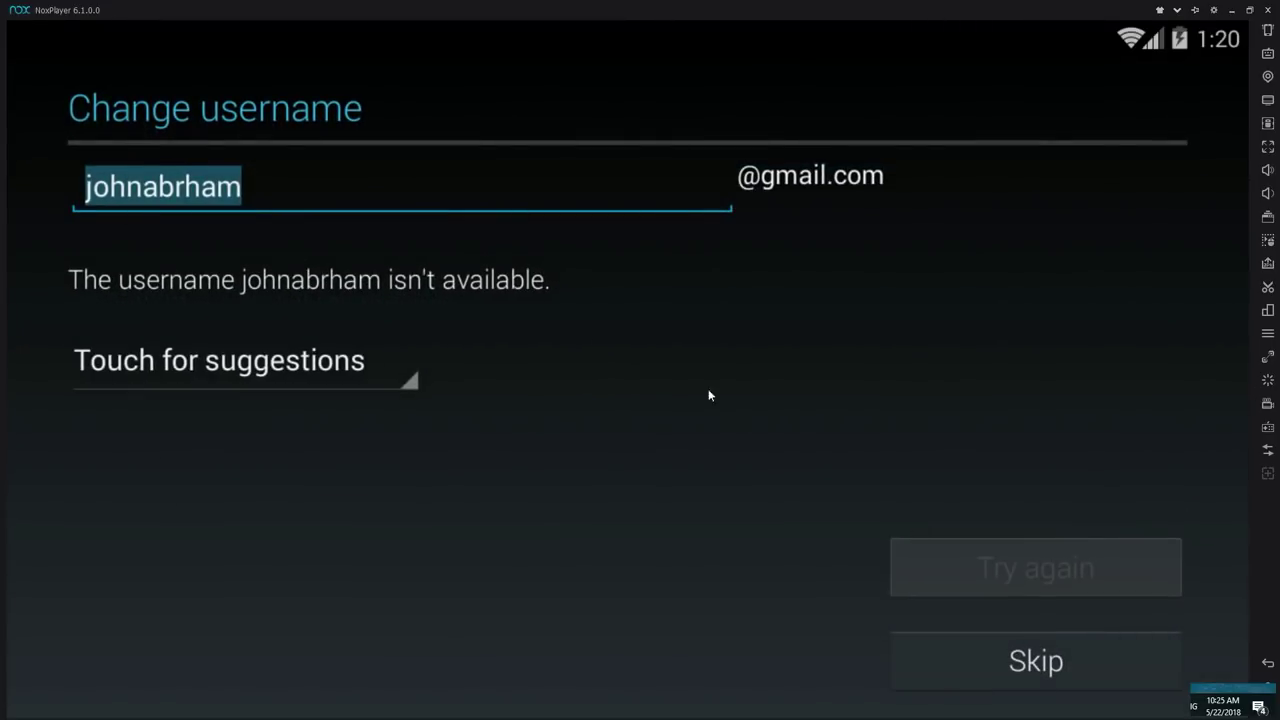
{"action": "left_click", "coordinate": [314, 180]}
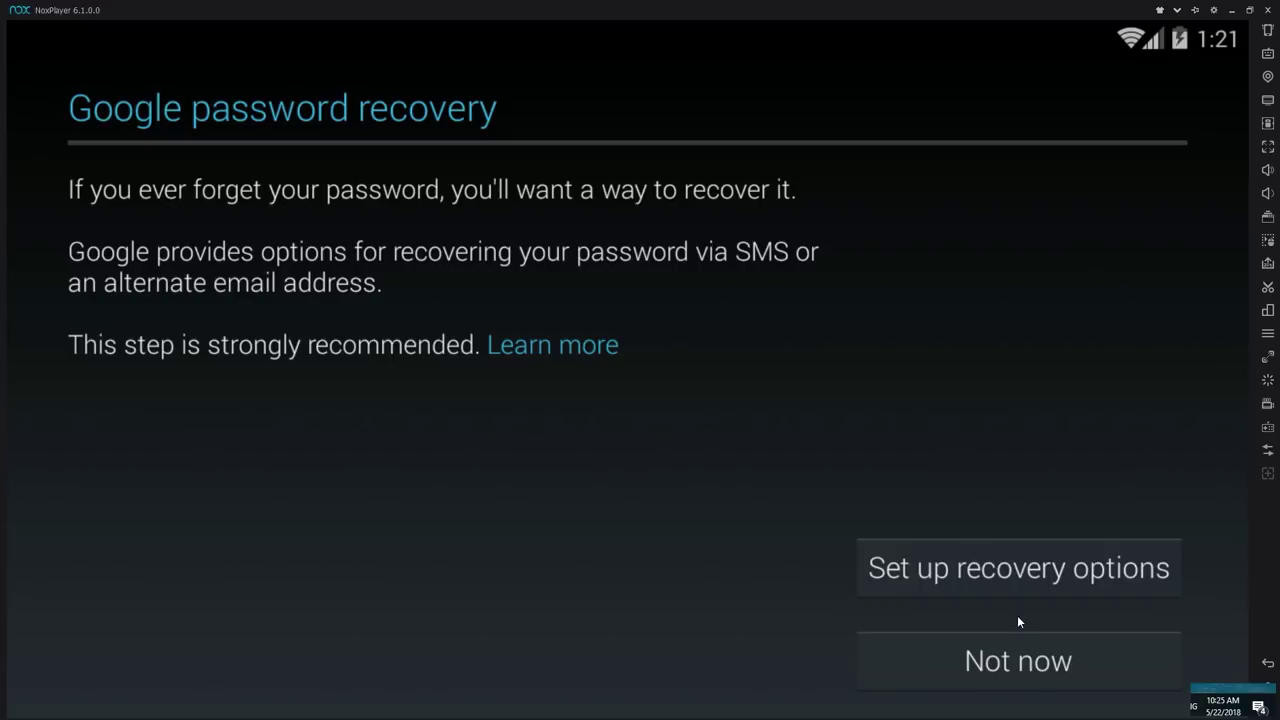
Step: Skip password recovery, turn off data backup, and accept the Google terms
{"action": "left_click", "coordinate": [1018, 679]}
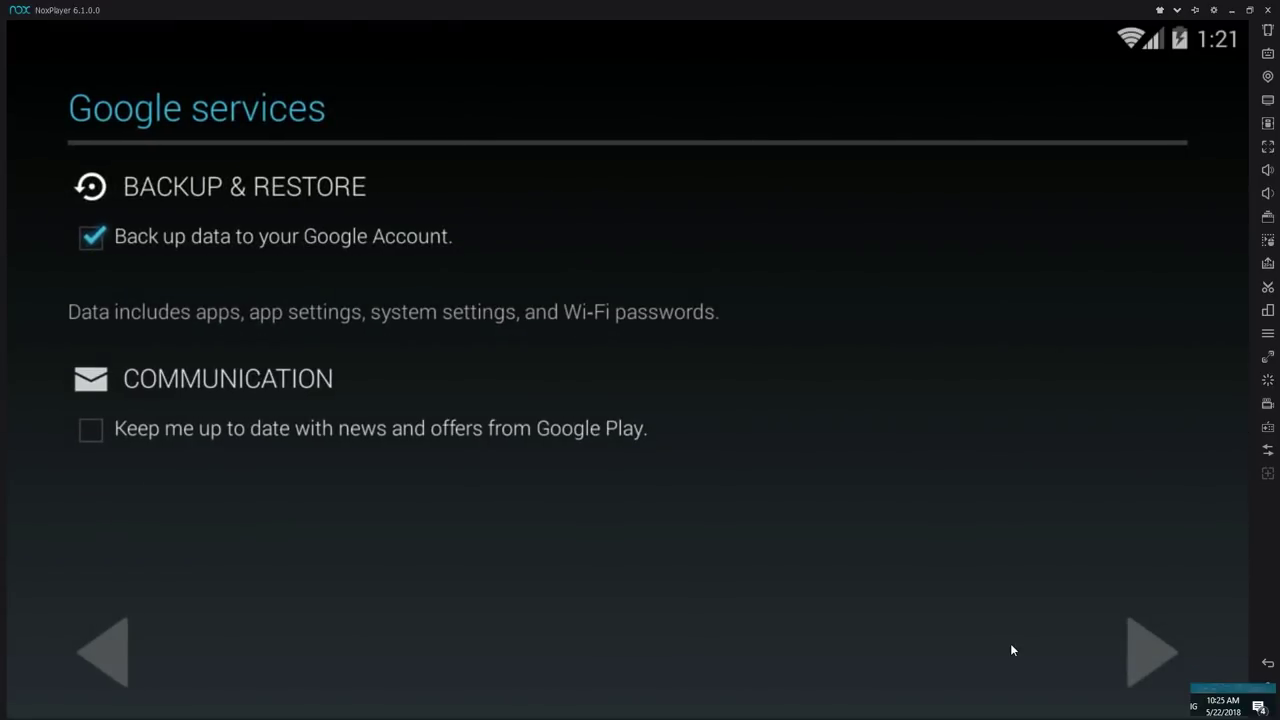
{"action": "left_click", "coordinate": [98, 237]}
{"action": "left_click", "coordinate": [1149, 657]}
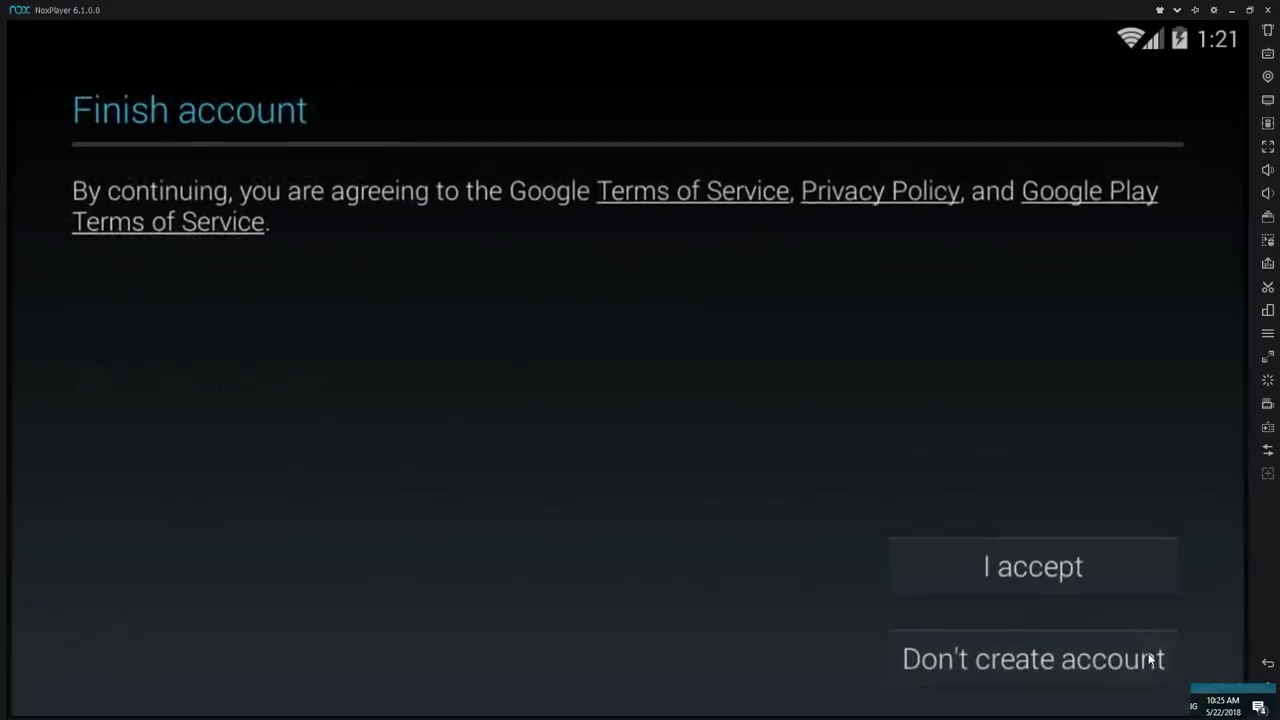
{"action": "left_click", "coordinate": [1048, 571]}
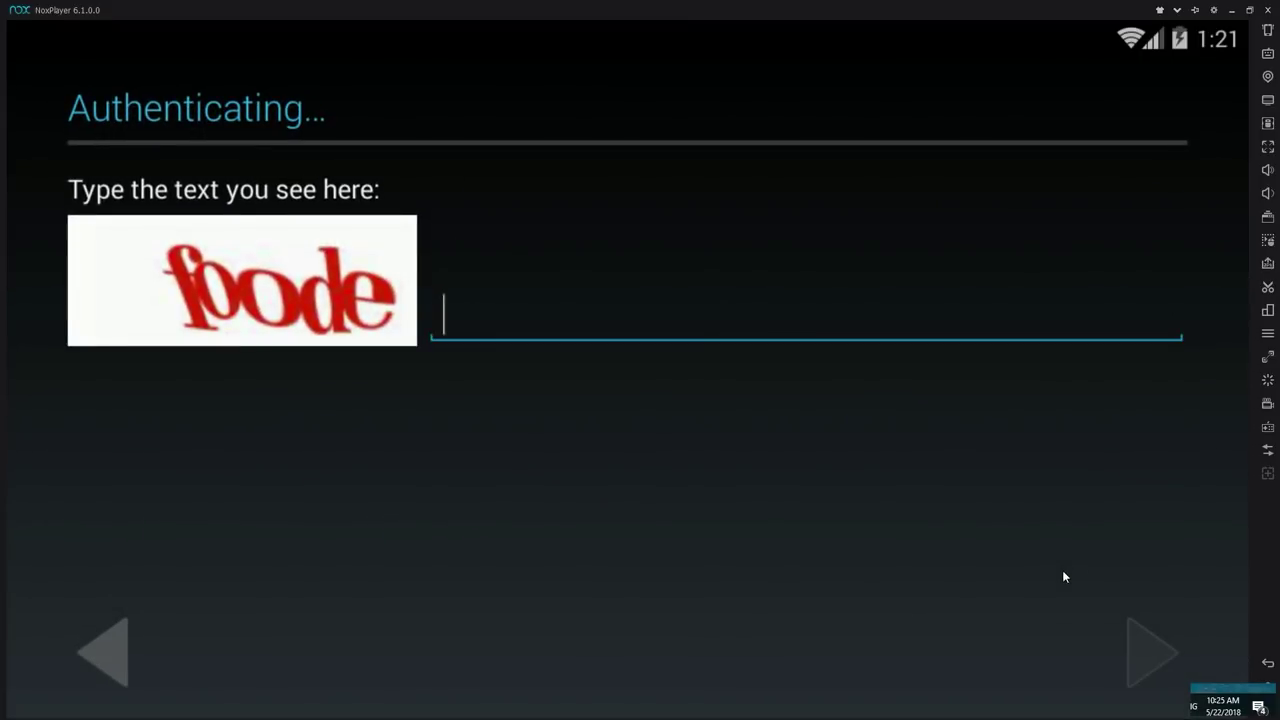
Step: Enter the captcha text and skip adding payment information
{"action": "type", "text": "foode"}
{"action": "left_click", "coordinate": [1138, 634]}
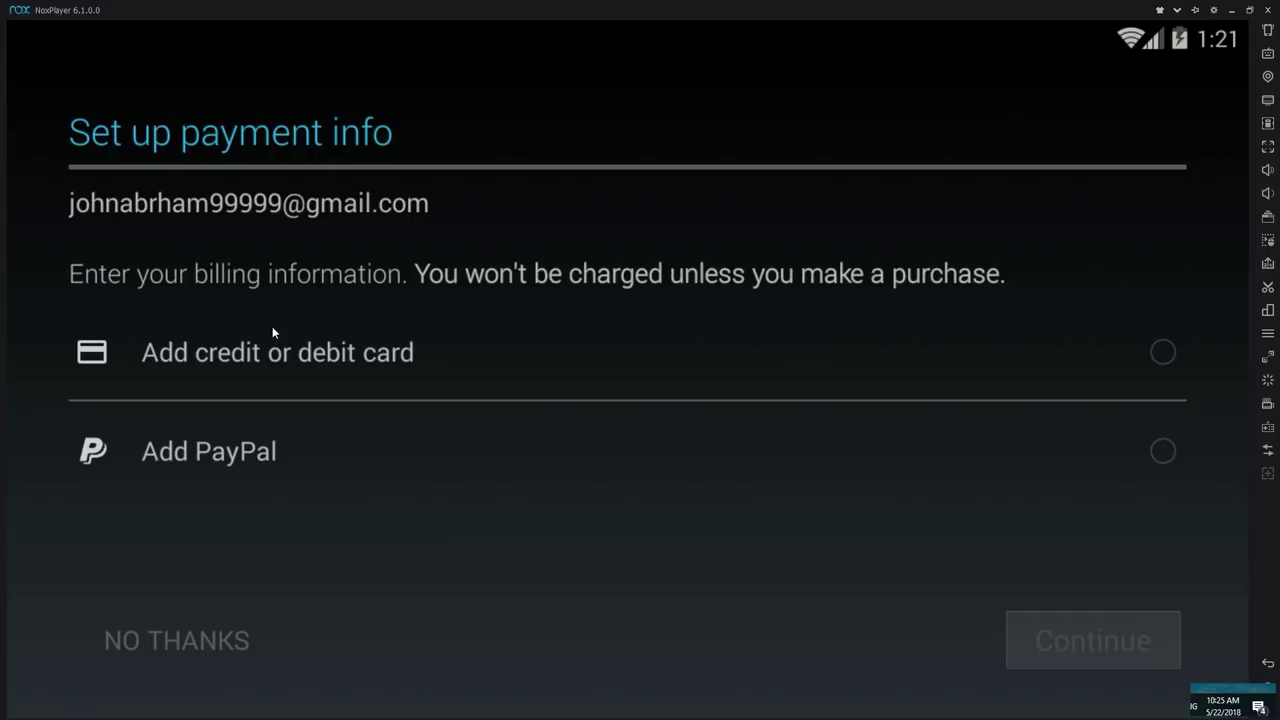
{"action": "left_click", "coordinate": [211, 622]}
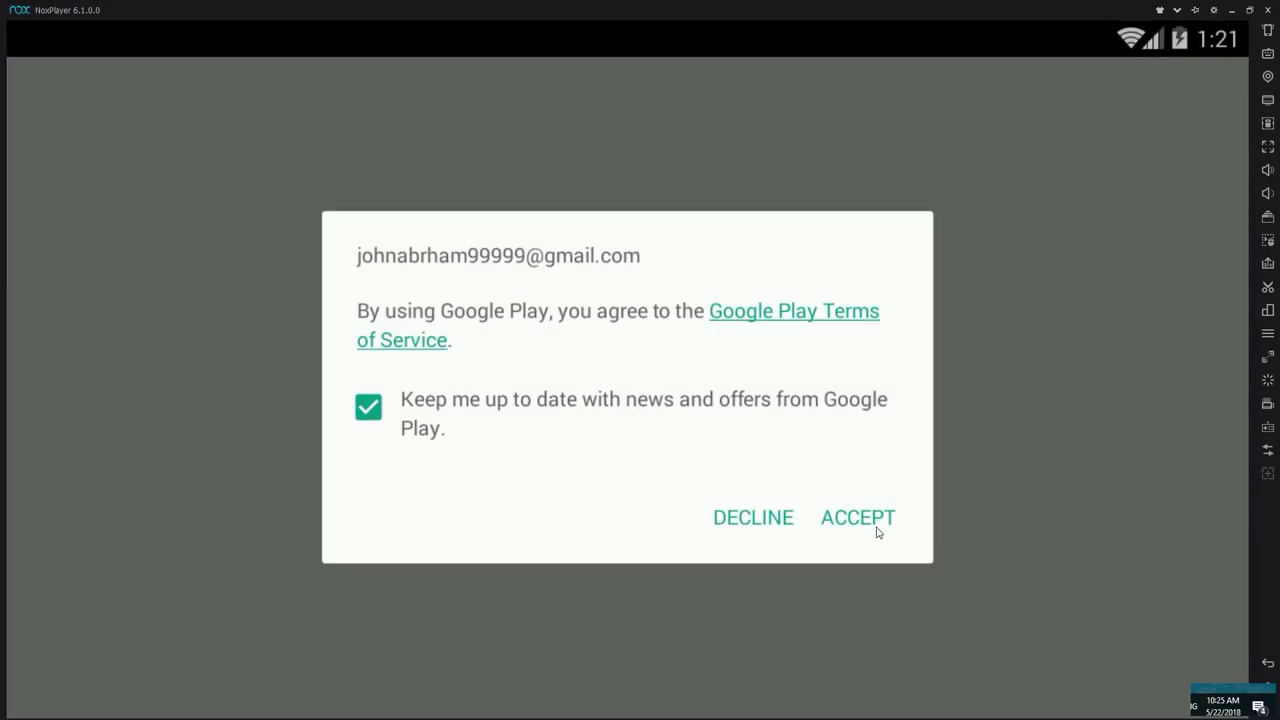
Step: Accept Google Play's terms without news offers, search 'forward assault', then return to the home screen
{"action": "left_click", "coordinate": [419, 409]}
{"action": "left_click", "coordinate": [868, 520]}
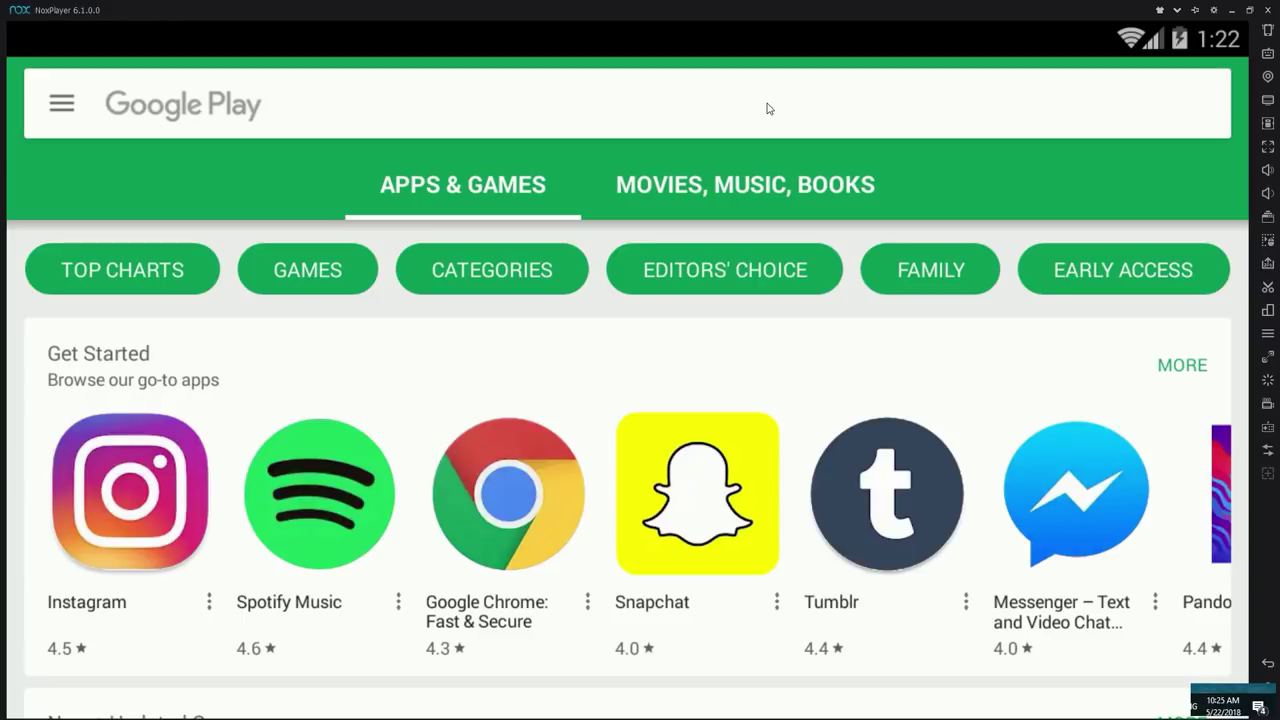
{"action": "left_click", "coordinate": [652, 105]}
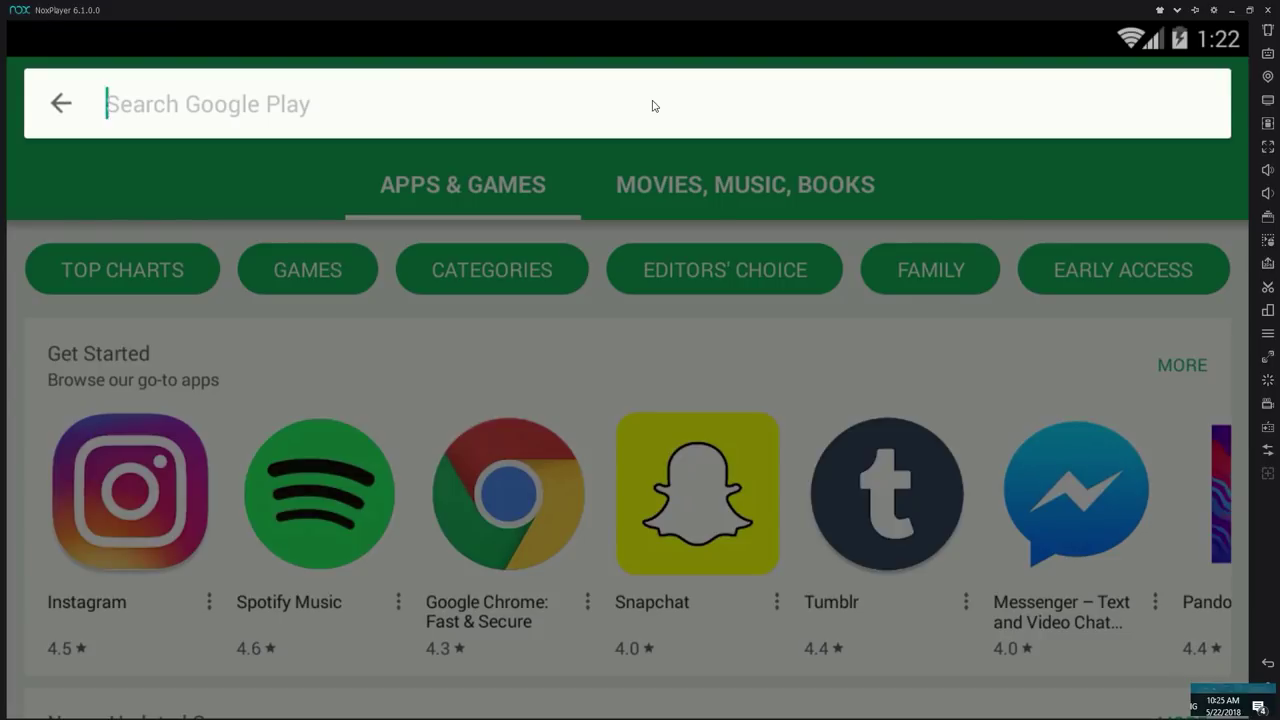
{"action": "type", "text": "forward assault"}
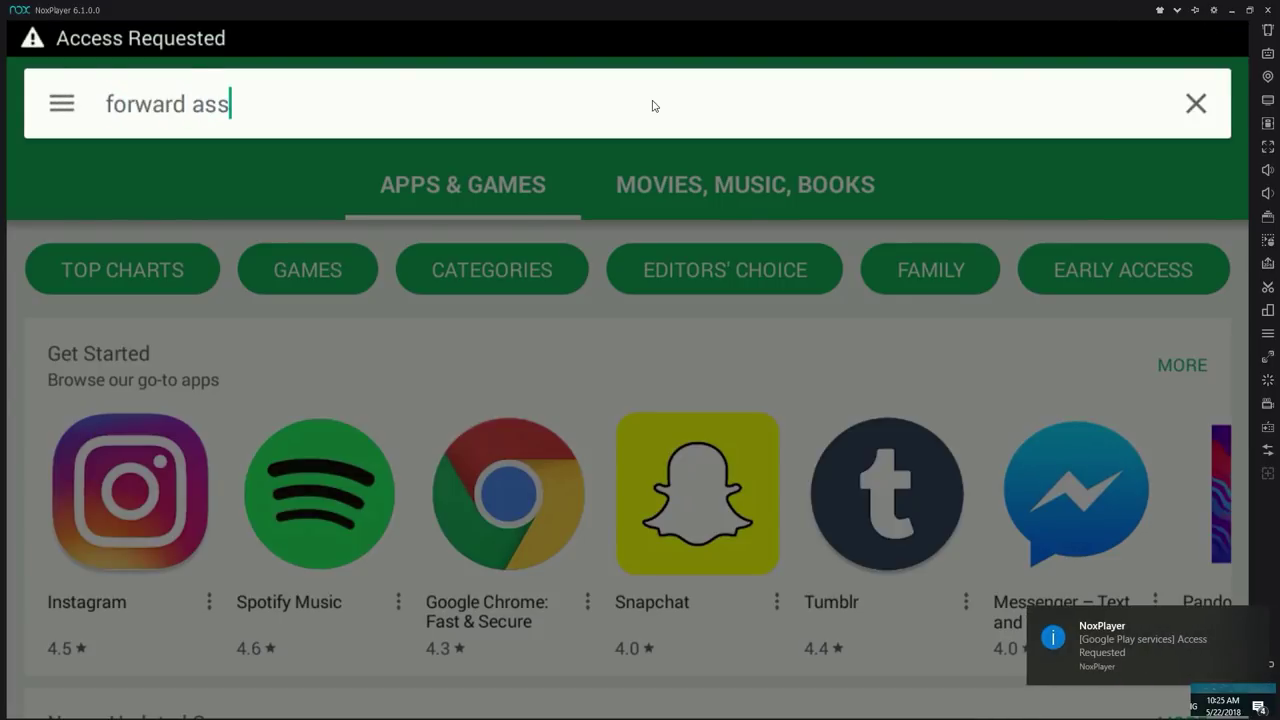
{"action": "key", "text": "Return"}
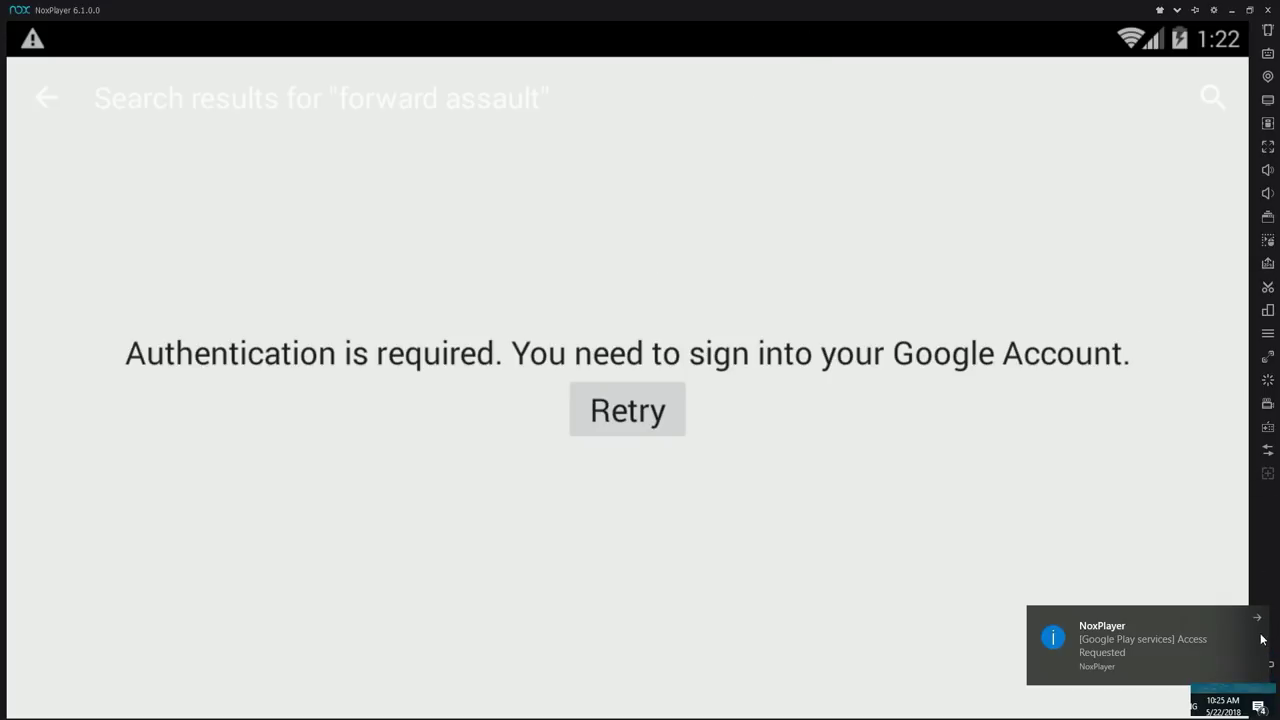
{"action": "left_click", "coordinate": [1258, 620]}
{"action": "left_click", "coordinate": [1268, 684]}
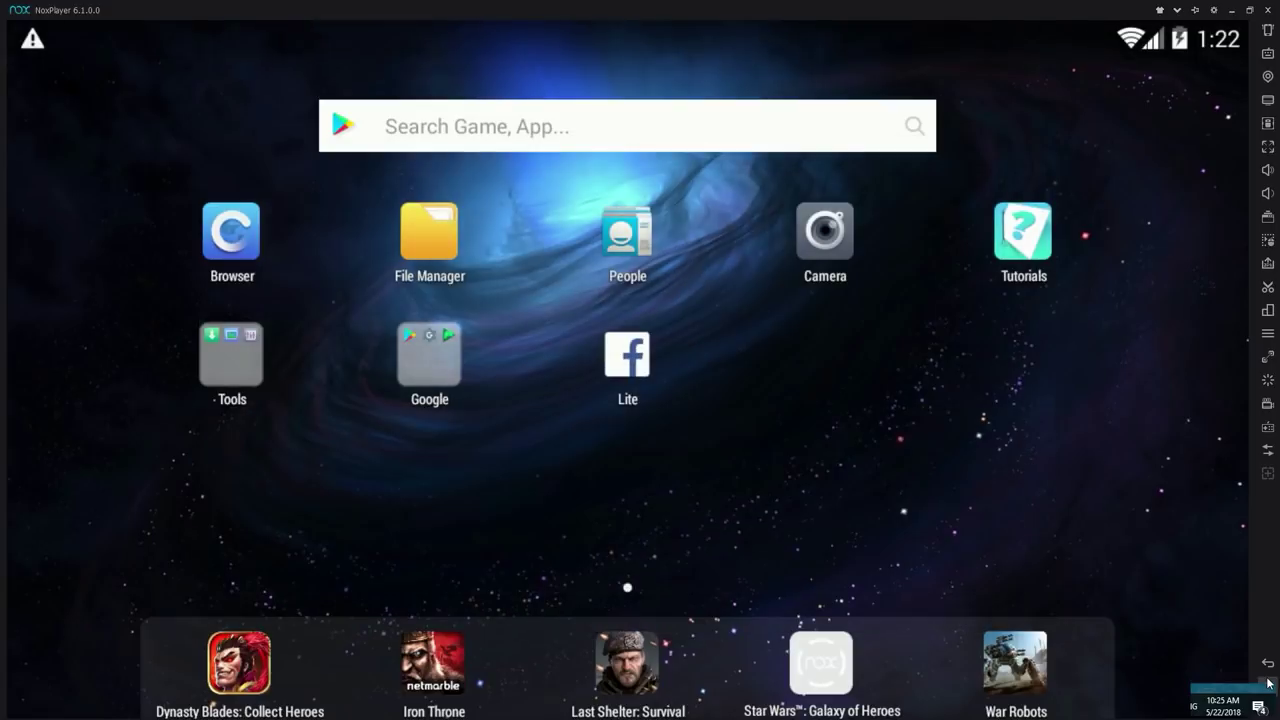
Step: In the browser, search the web for 'aptoide'
{"action": "left_click", "coordinate": [235, 235]}
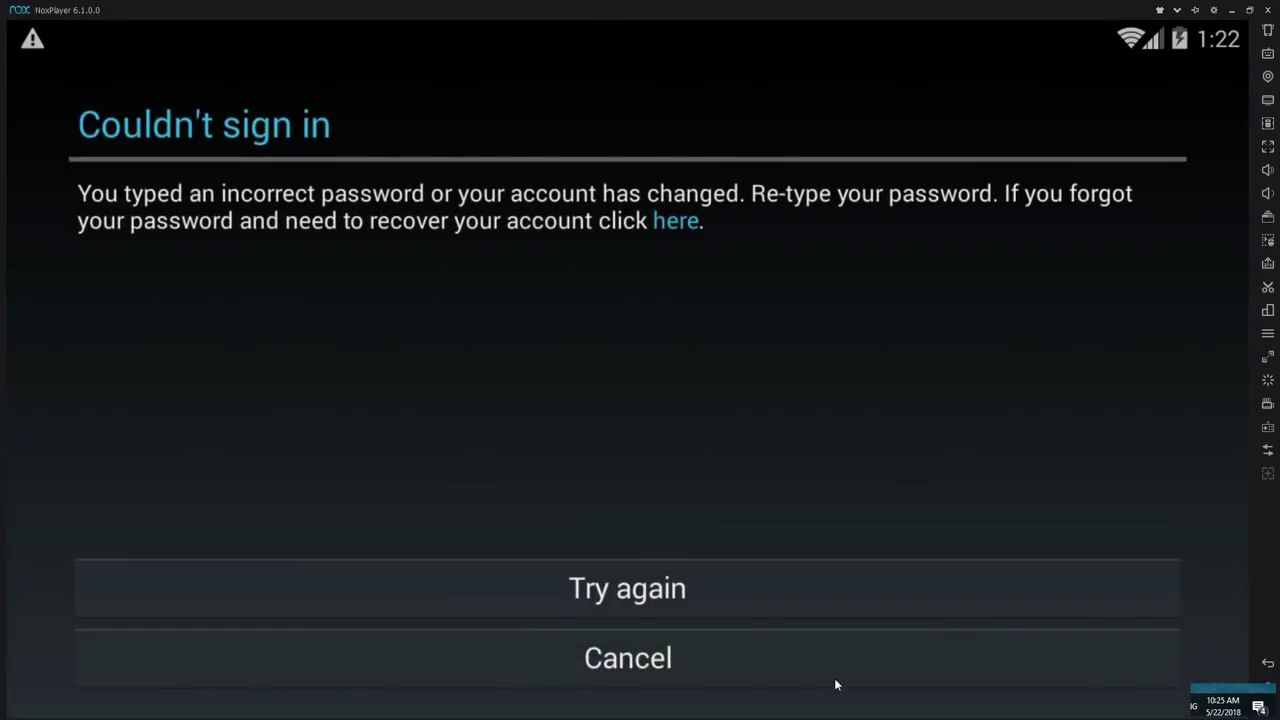
{"action": "left_click", "coordinate": [837, 680]}
{"action": "left_click", "coordinate": [333, 107]}
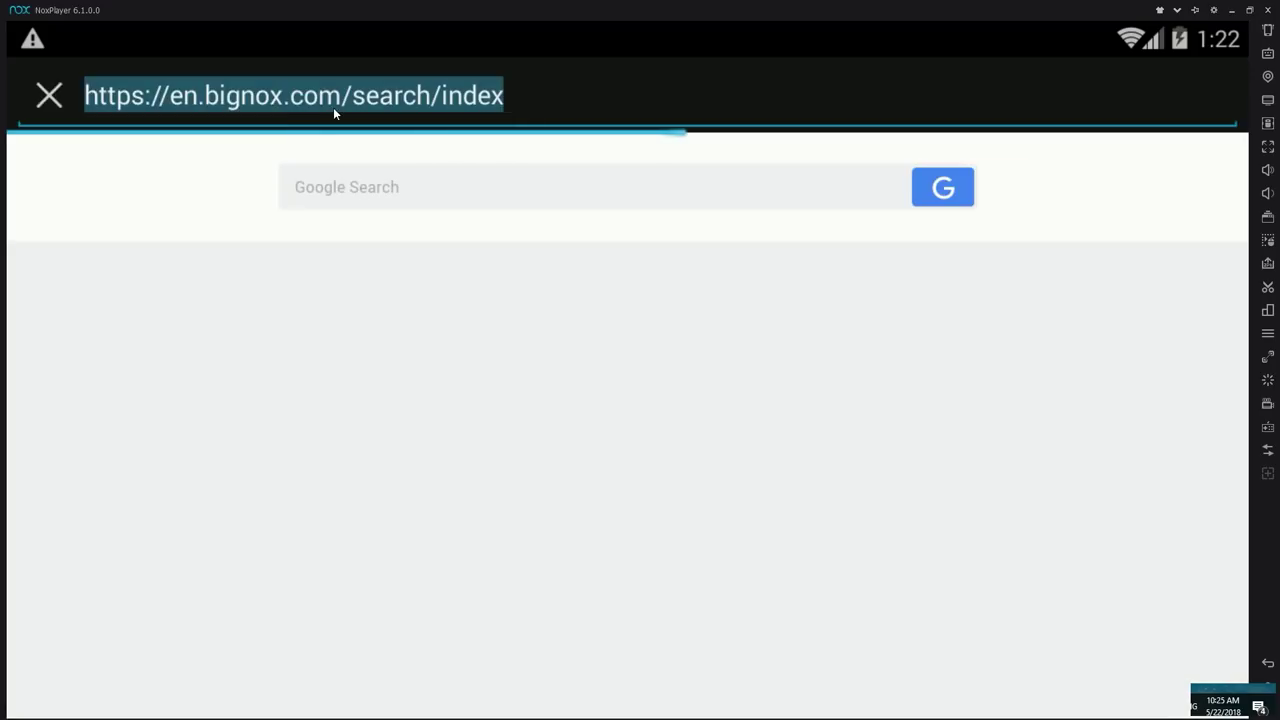
{"action": "type", "text": "aptoidse"}
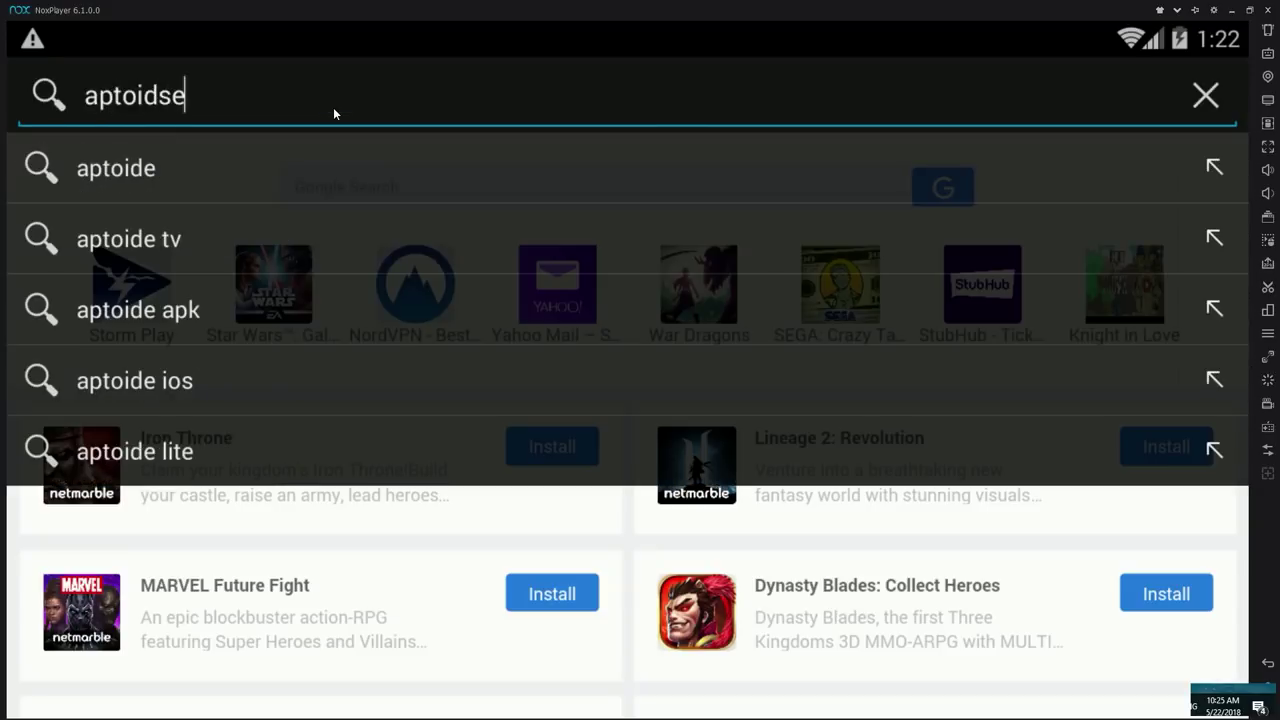
{"action": "key", "text": "BackSpace"}
{"action": "key", "text": "BackSpace"}
{"action": "type", "text": "e"}
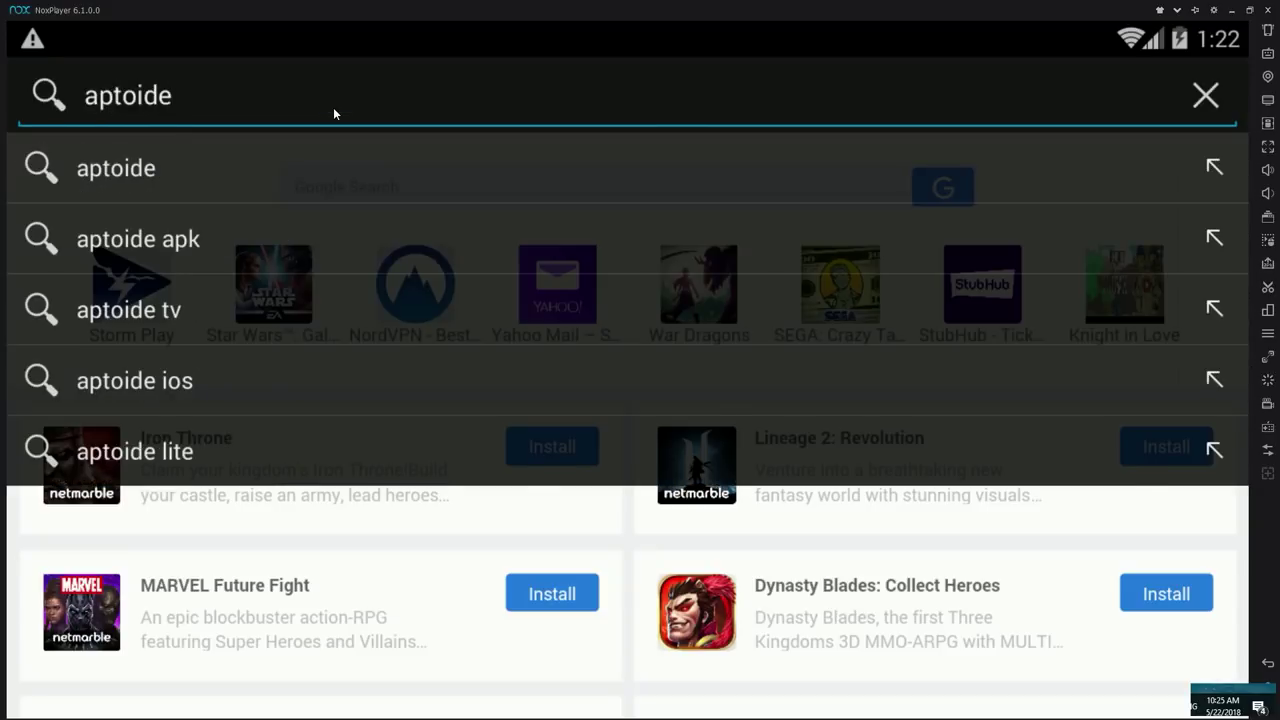
{"action": "key", "text": "Return"}
Step: Download the Aptoide installer (aptoide-8.6.4.1.apk) from en.aptoide.com and show the completed download
{"action": "left_click", "coordinate": [95, 392]}
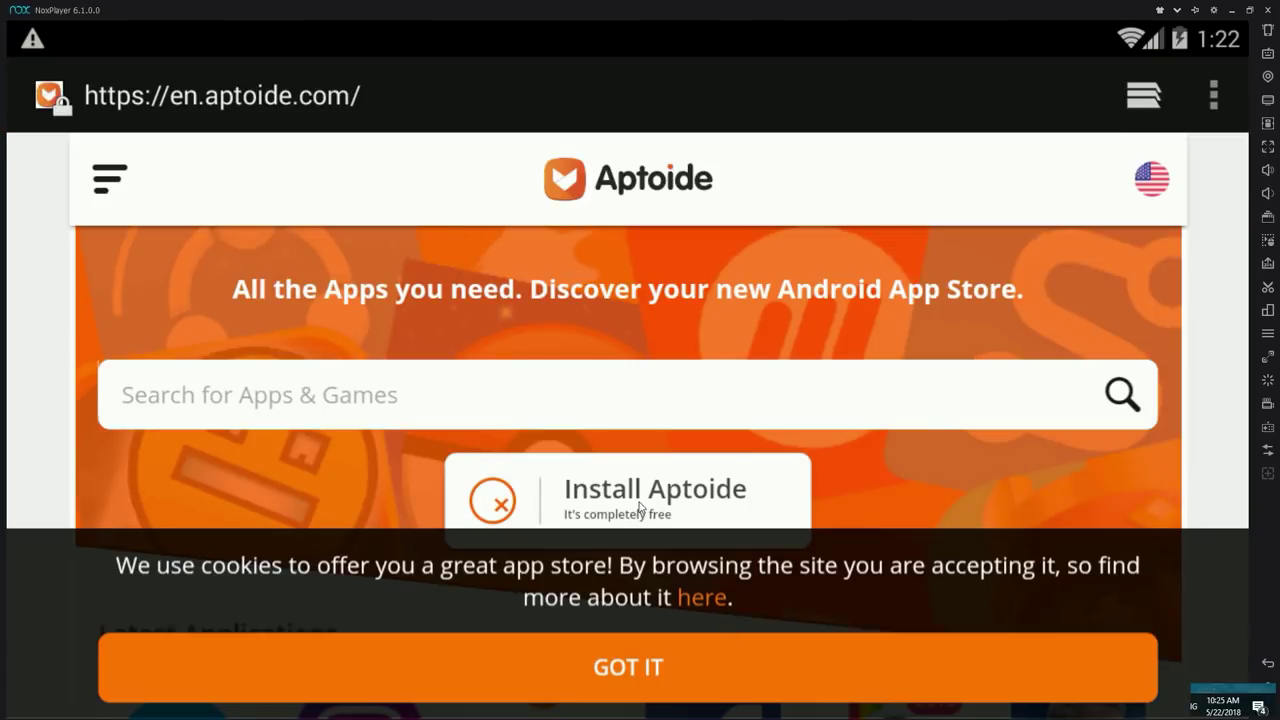
{"action": "left_click", "coordinate": [638, 508]}
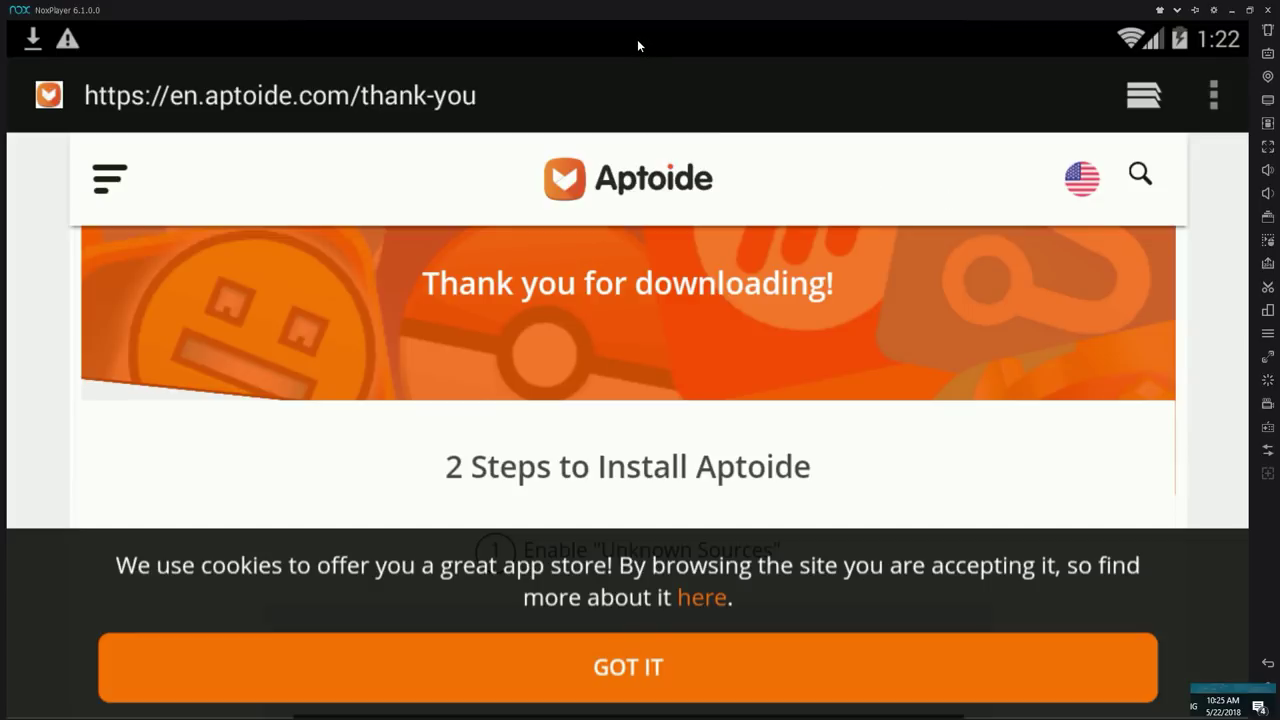
{"action": "left_click_drag", "start_coordinate": [637, 45], "coordinate": [654, 420]}
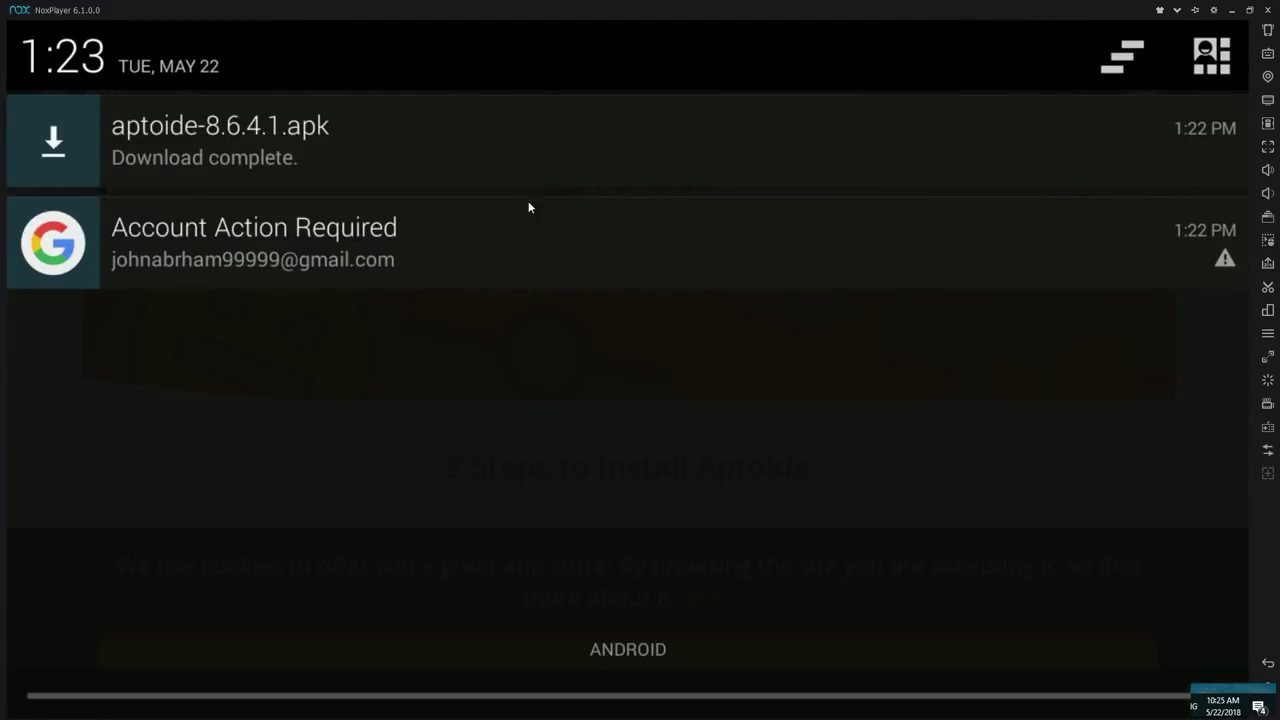
Step: Install the downloaded Aptoide package through its permissions and open it to the welcome screen
{"action": "left_click", "coordinate": [528, 176]}
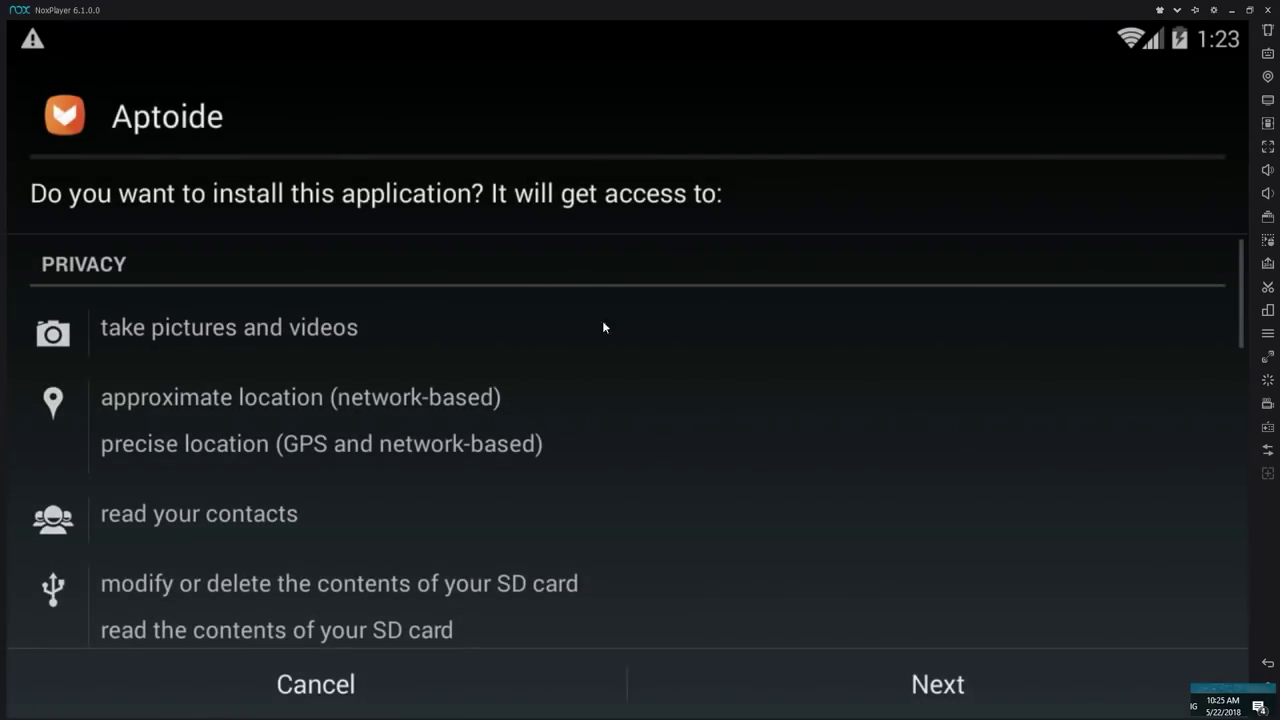
{"action": "left_click_drag", "start_coordinate": [760, 571], "coordinate": [626, 634]}
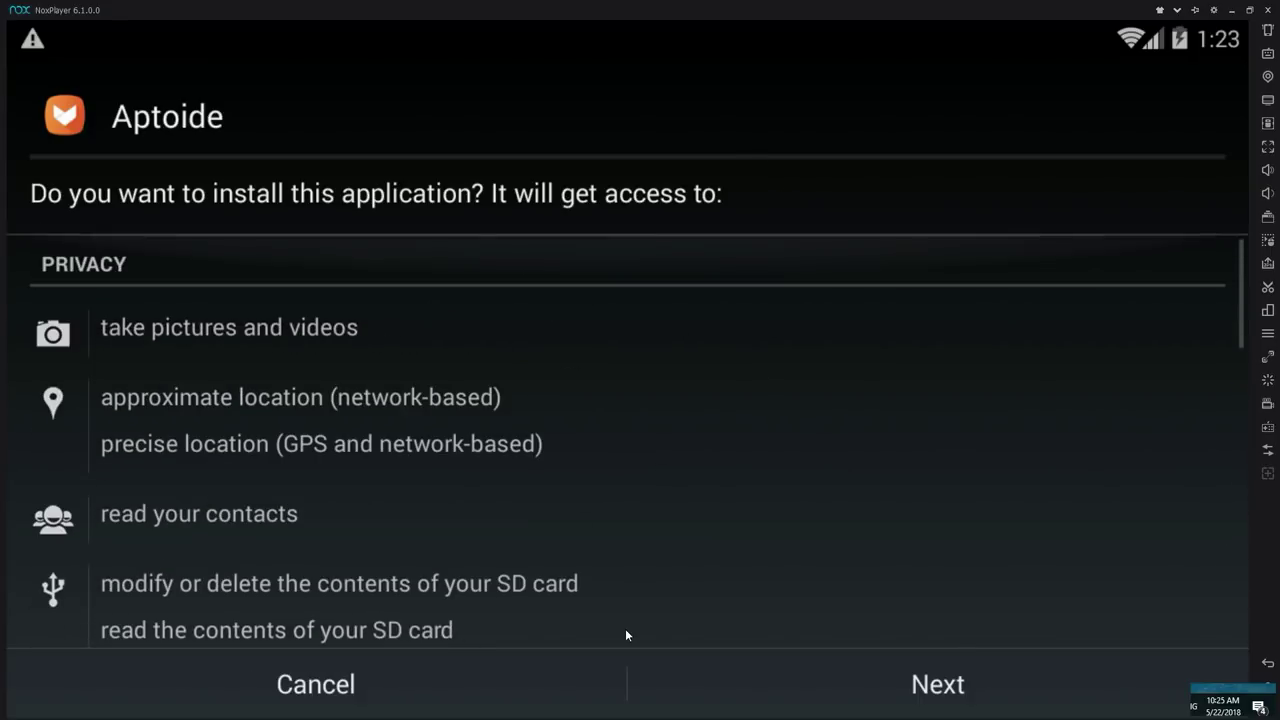
{"action": "scroll", "coordinate": [530, 290], "scroll_direction": "down", "scroll_amount": 5}
{"action": "left_click_drag", "start_coordinate": [508, 297], "coordinate": [526, 700]}
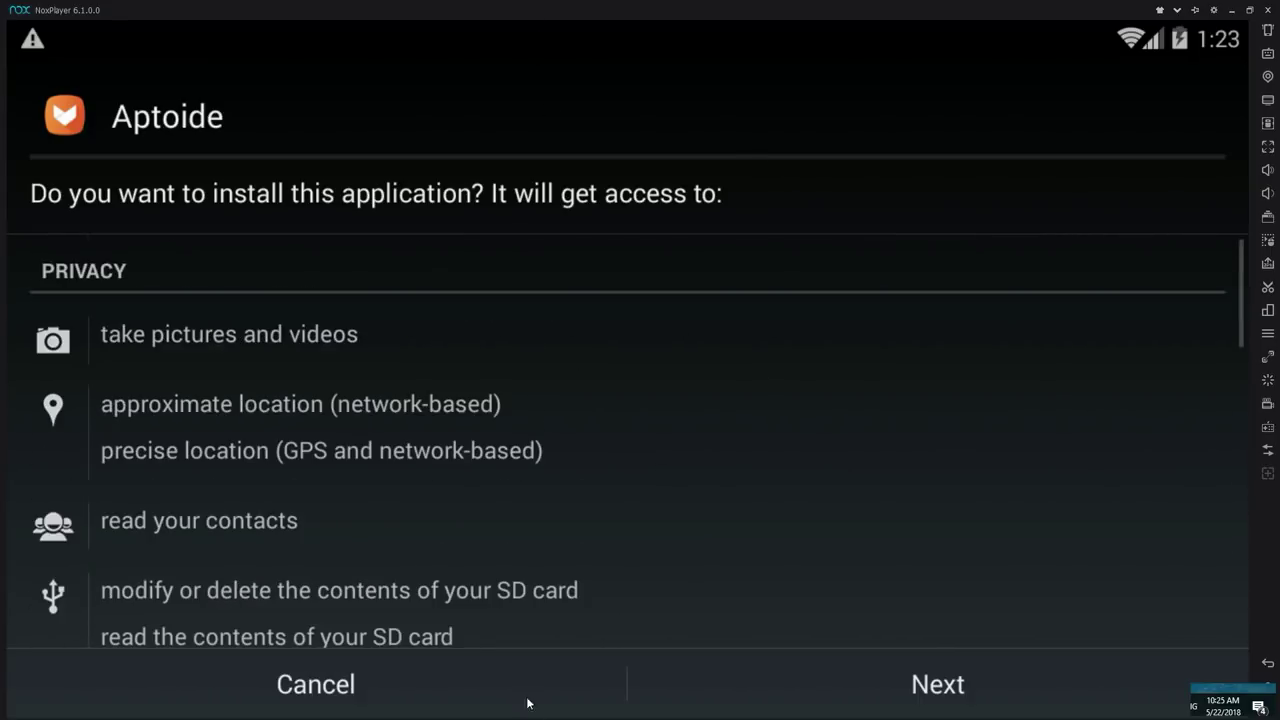
{"action": "left_click", "coordinate": [946, 688]}
{"action": "left_click", "coordinate": [946, 688]}
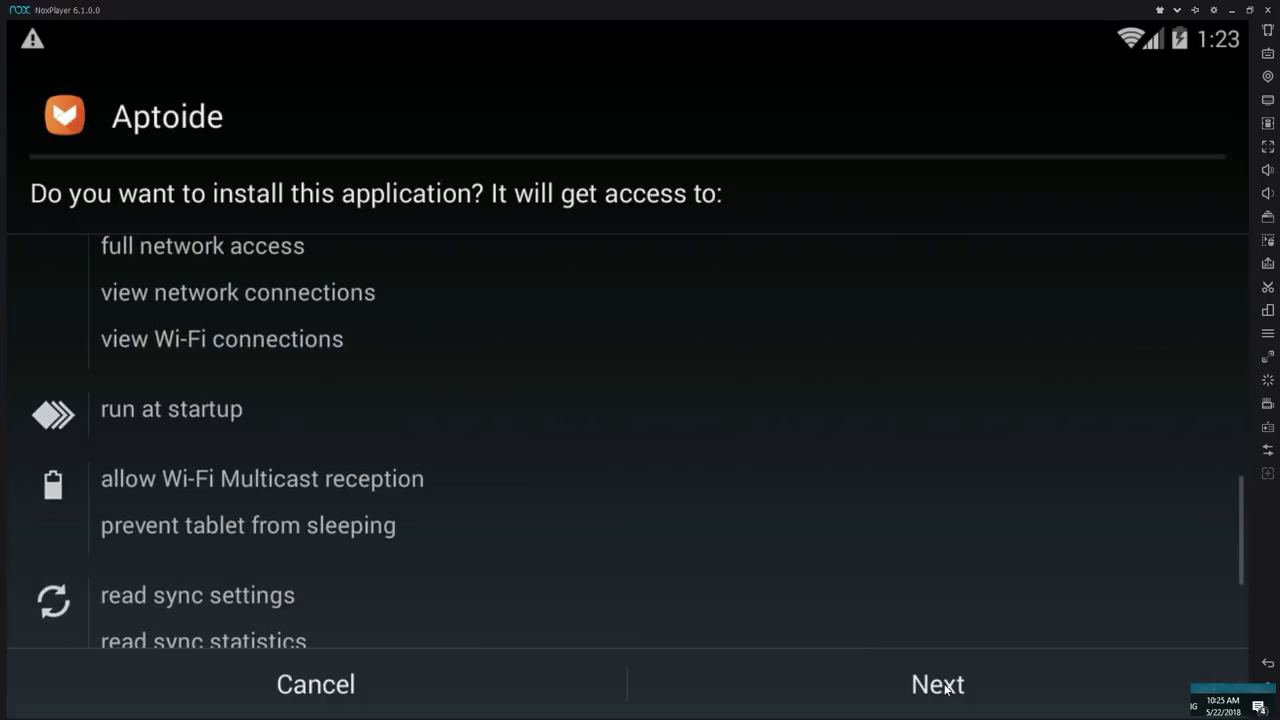
{"action": "left_click", "coordinate": [946, 688]}
{"action": "left_click", "coordinate": [946, 688]}
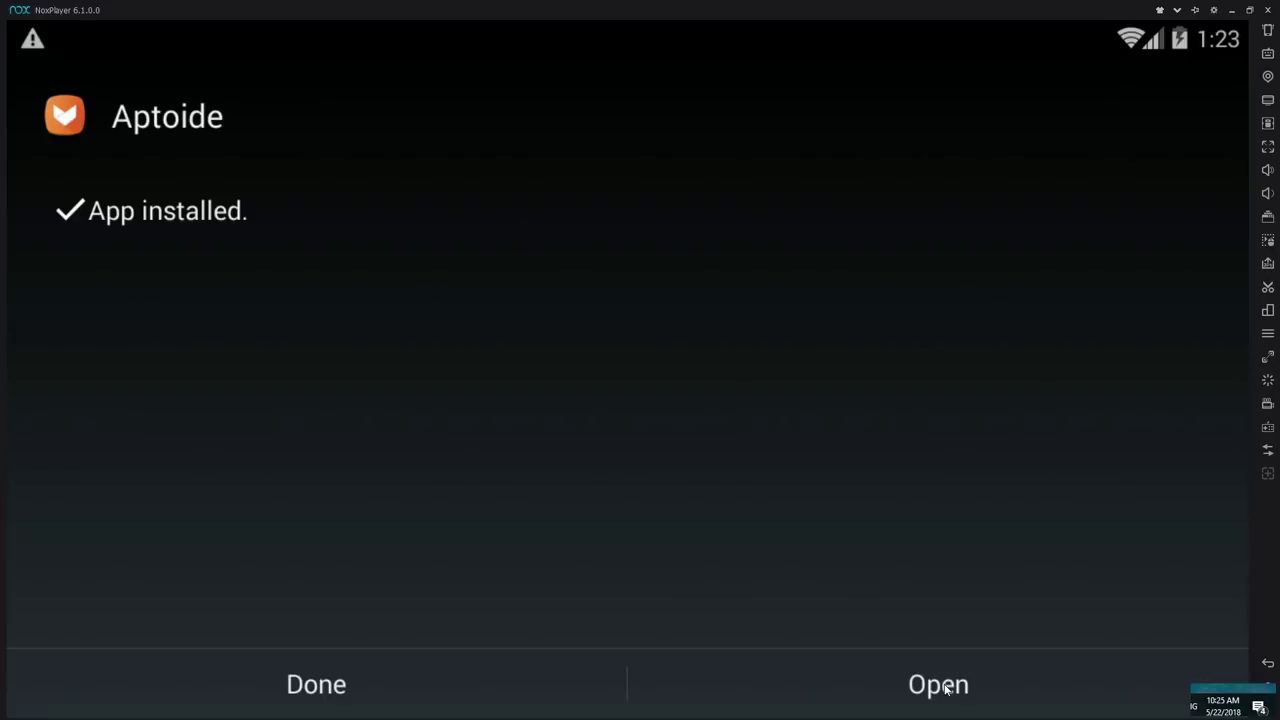
{"action": "left_click", "coordinate": [938, 685]}
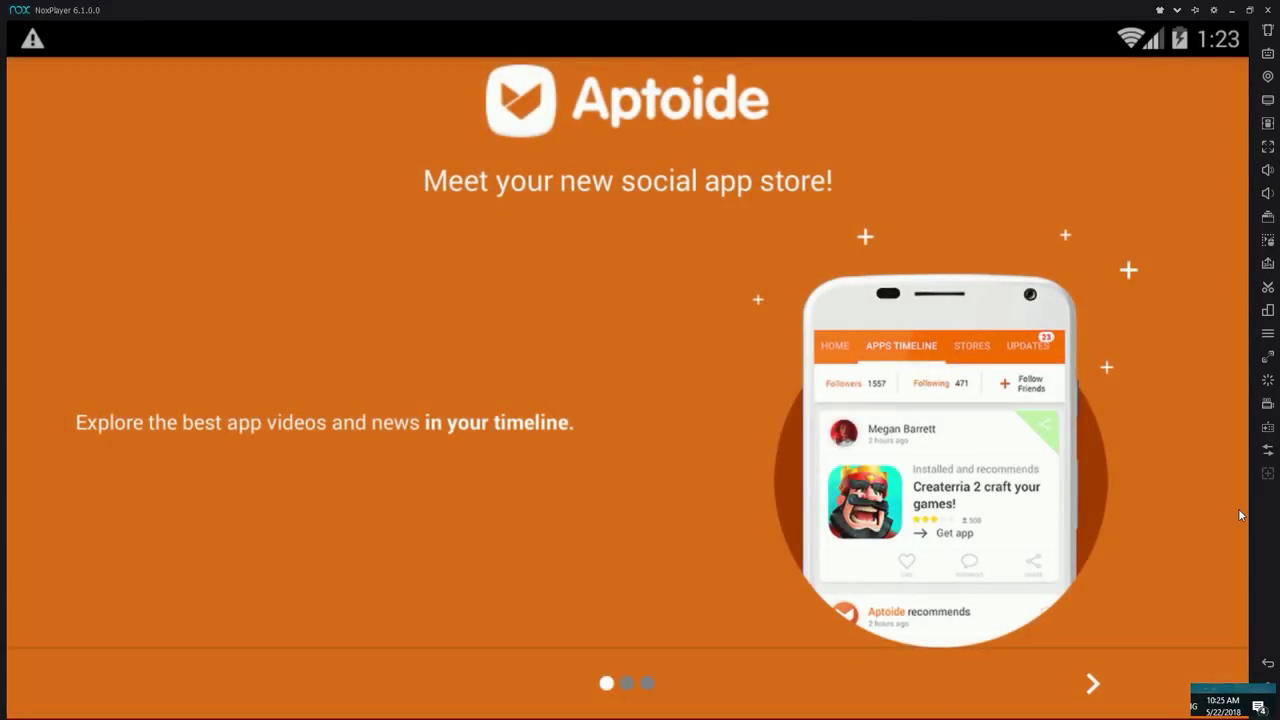
Step: Skip Aptoide's introduction pages
{"action": "left_click", "coordinate": [1093, 683]}
{"action": "left_click", "coordinate": [1093, 683]}
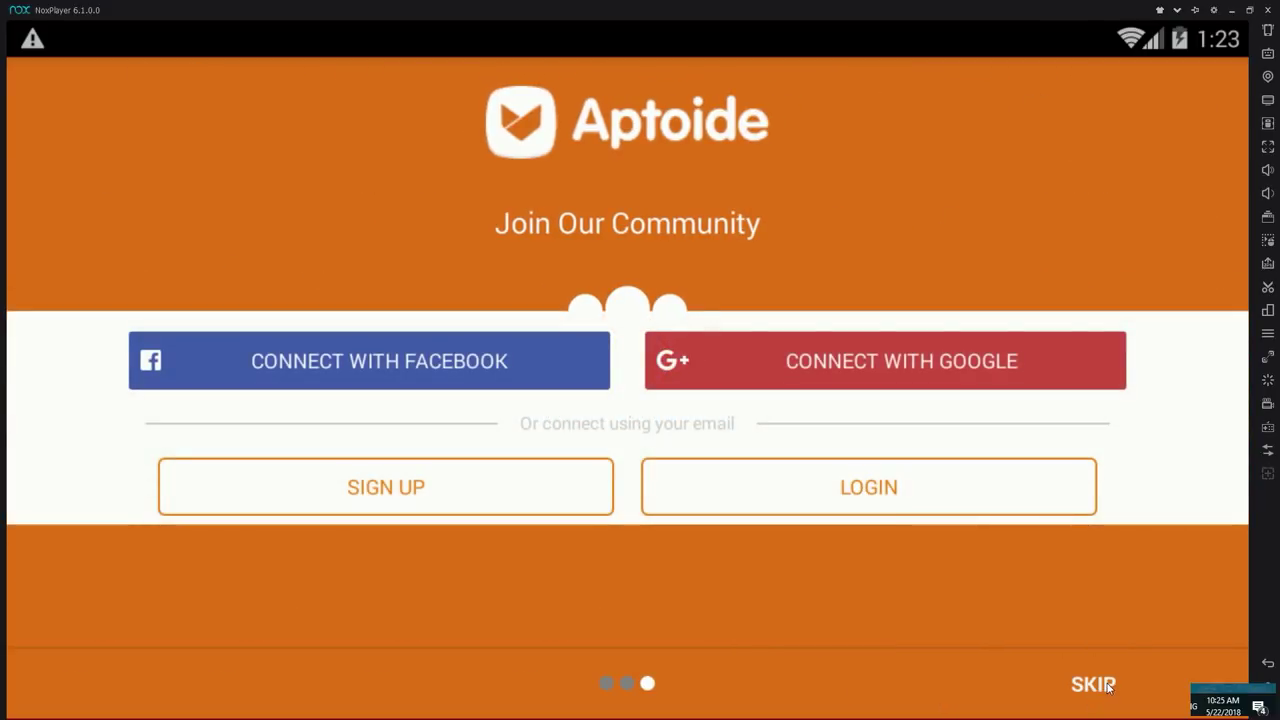
{"action": "left_click", "coordinate": [1093, 684]}
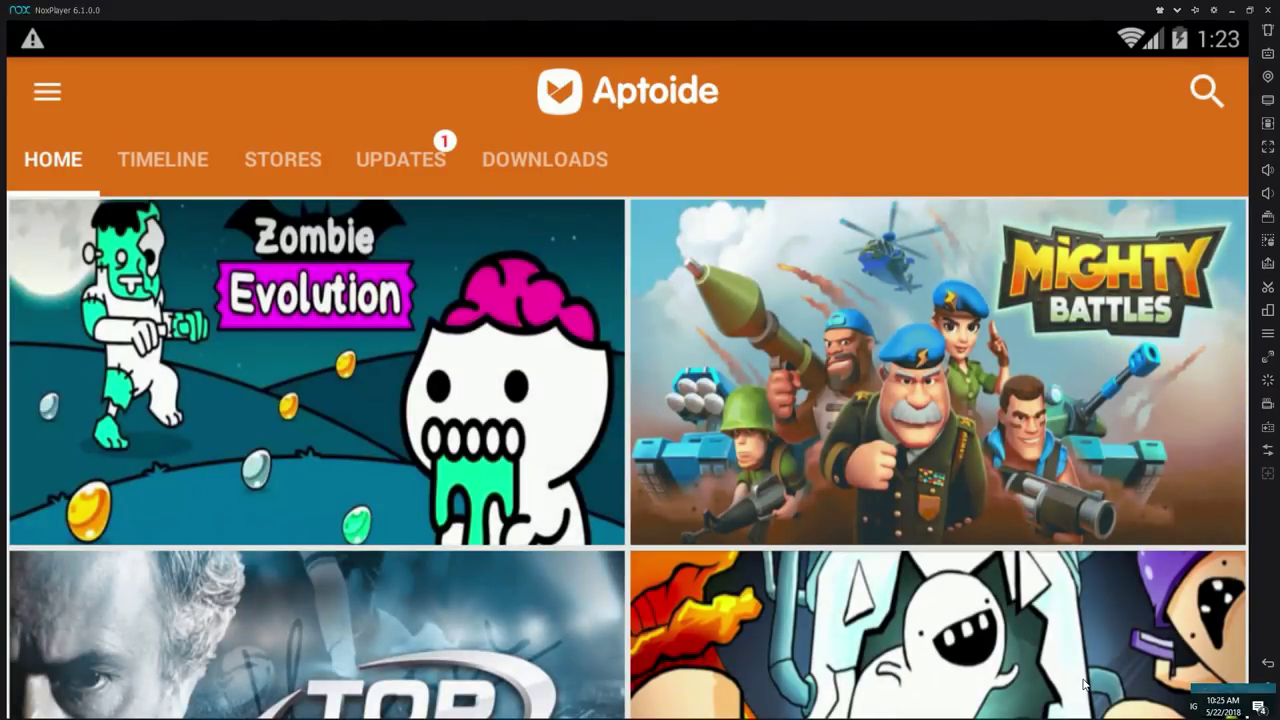
Step: Search Aptoide for 'forward assault', open its app page and start the install
{"action": "left_click", "coordinate": [1206, 98]}
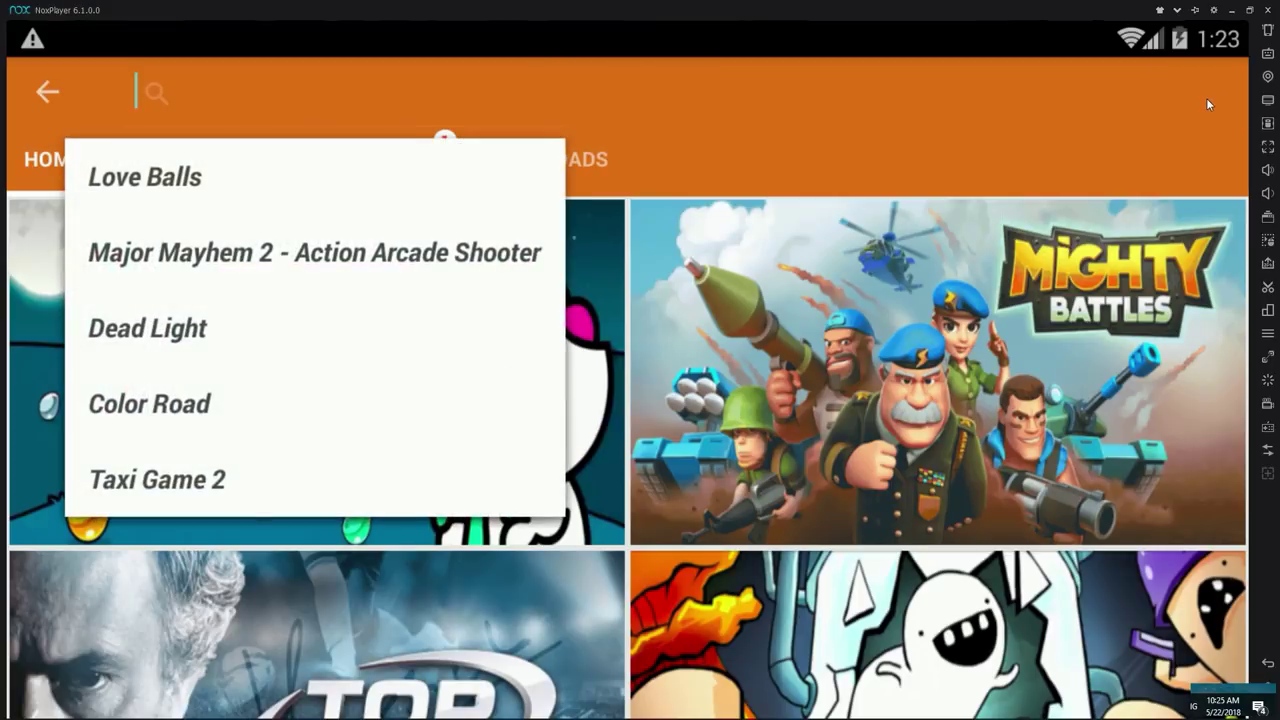
{"action": "type", "text": "forward assault"}
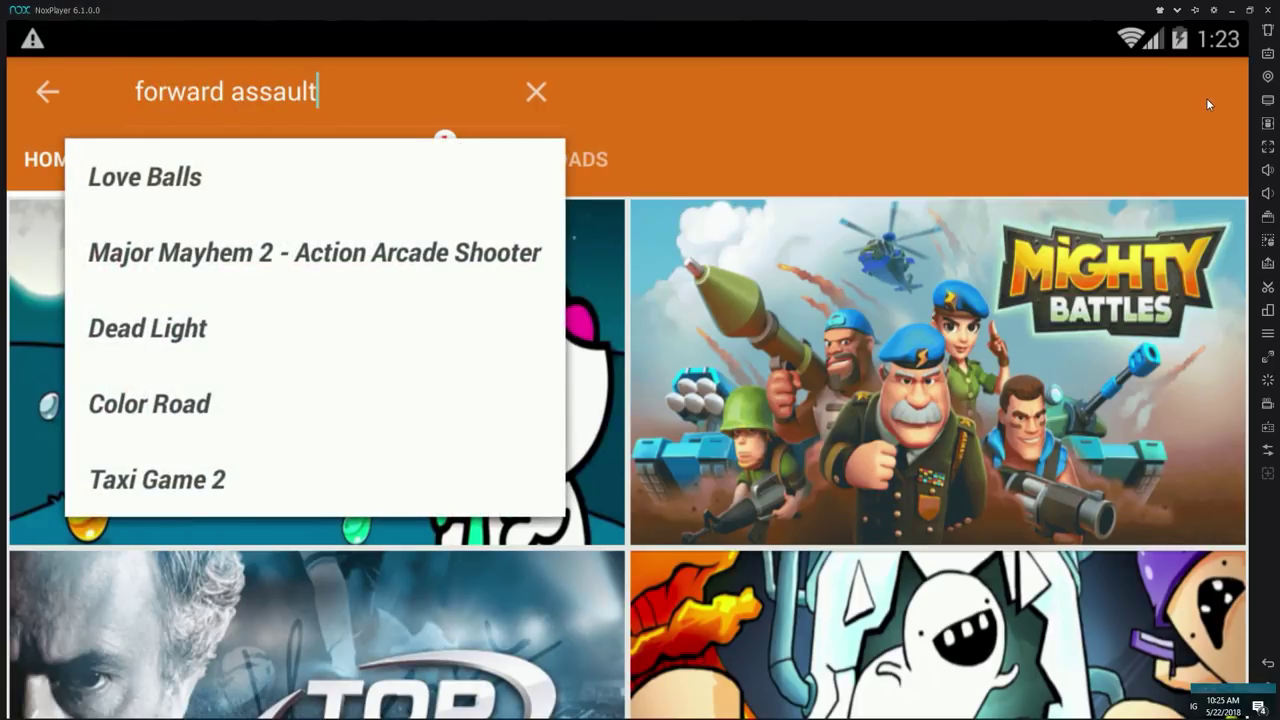
{"action": "key", "text": "Return"}
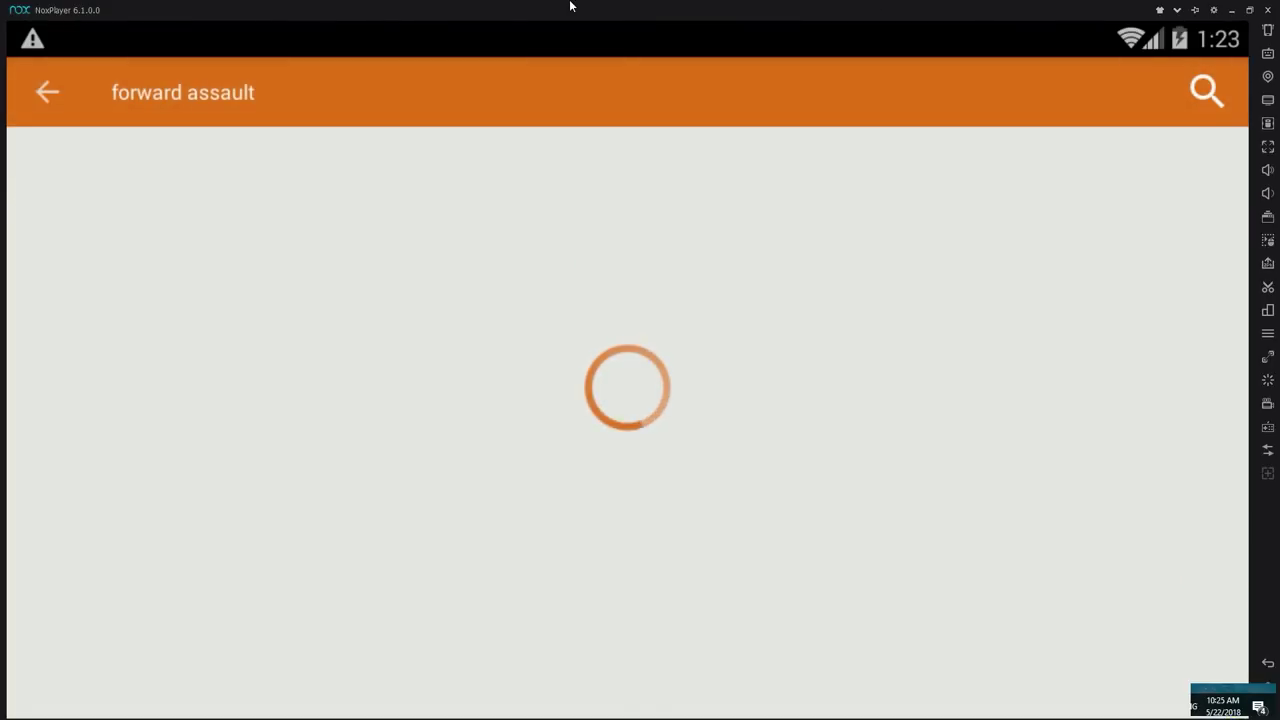
{"action": "left_click", "coordinate": [283, 278]}
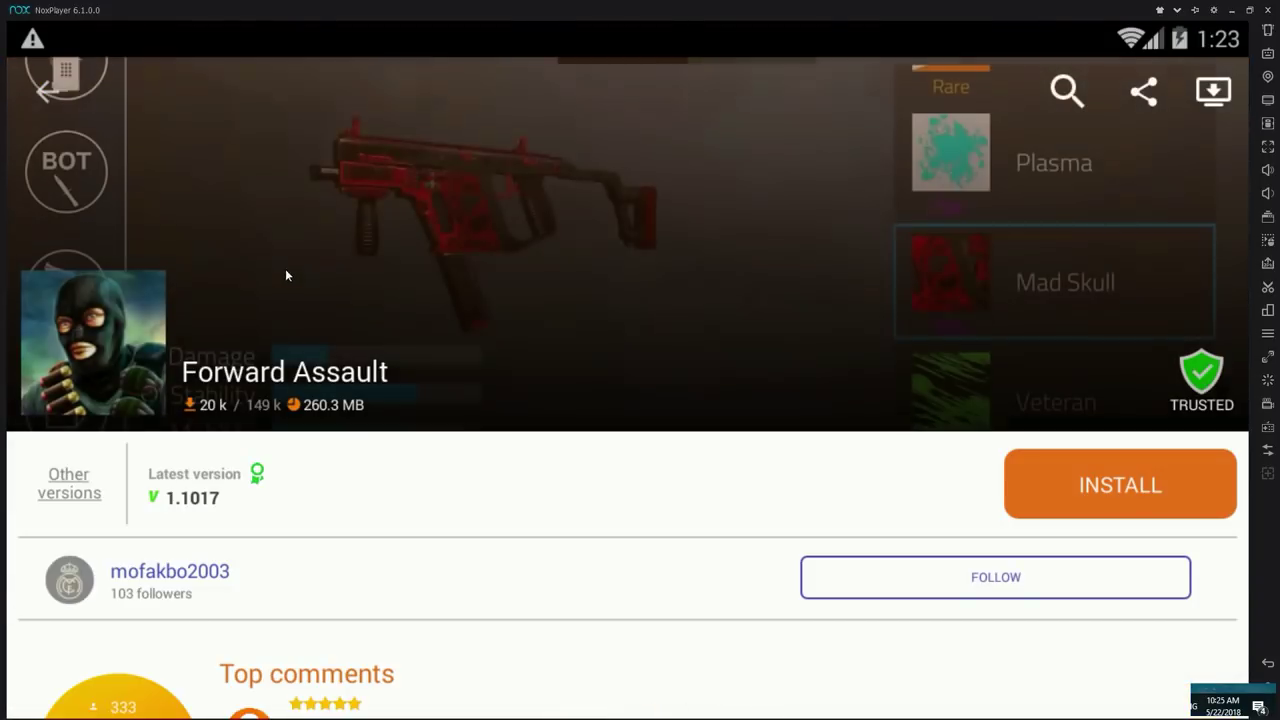
{"action": "left_click", "coordinate": [1114, 480]}
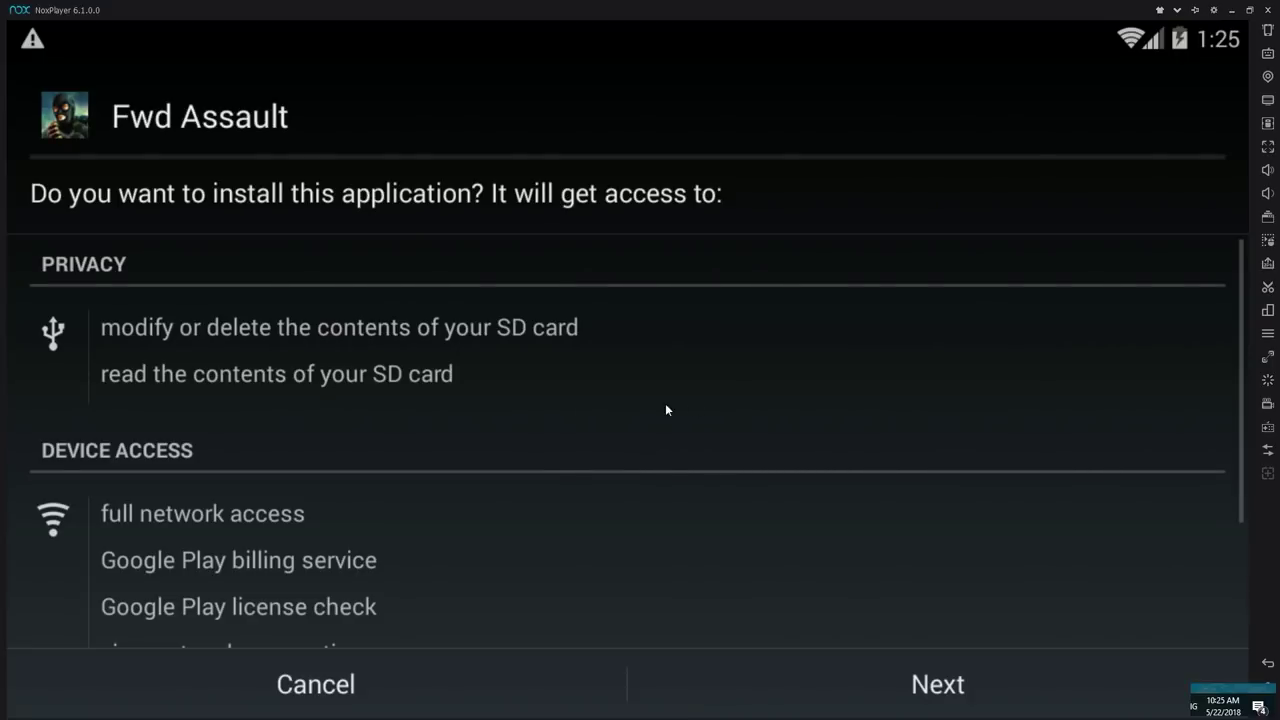
Step: Confirm Fwd Assault's install permissions, install it and launch the game
{"action": "left_click", "coordinate": [903, 688]}
{"action": "left_click", "coordinate": [966, 697]}
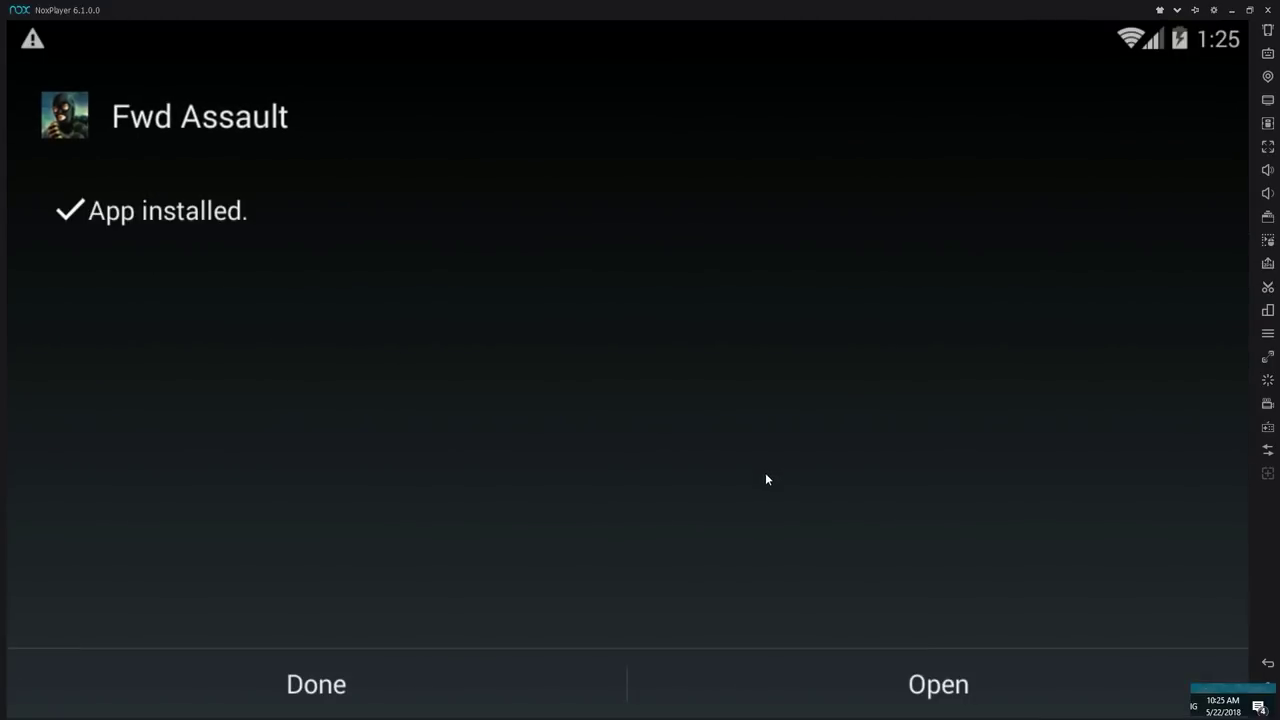
{"action": "left_click", "coordinate": [963, 684]}
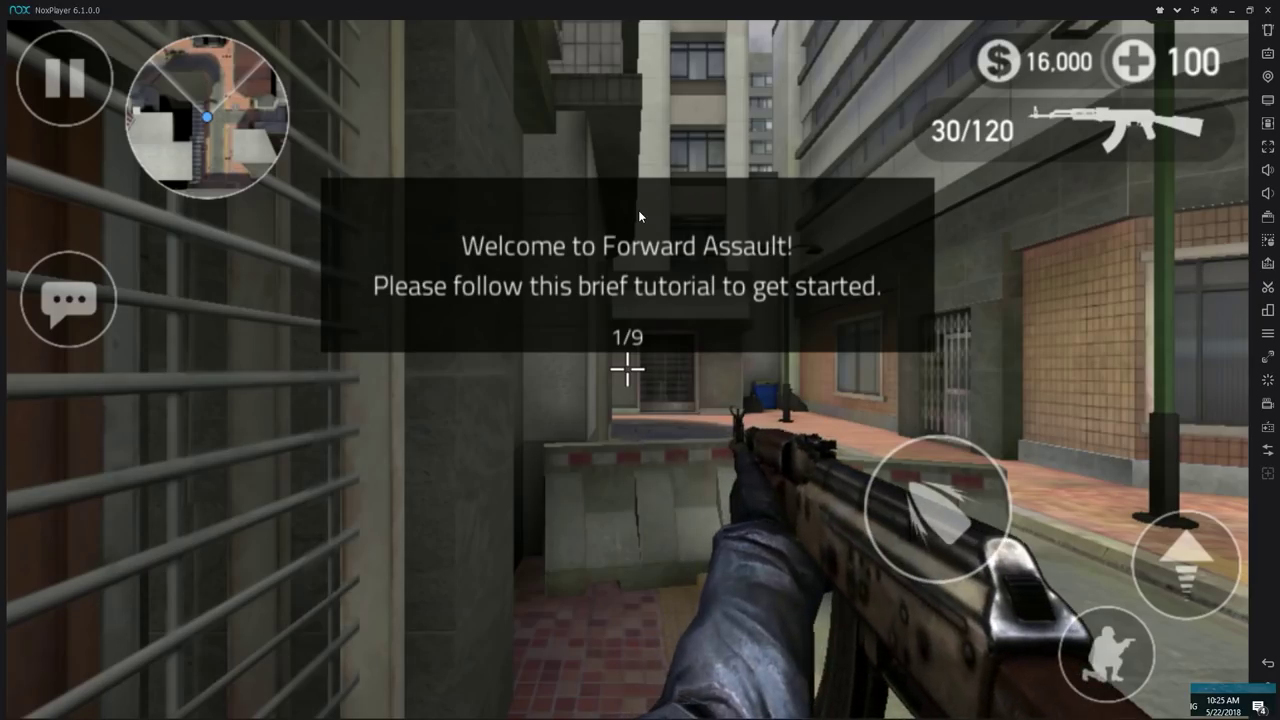
Step: Look, move with W and D, fire, jump, crouch, reload and switch to the knife
{"action": "left_click_drag", "start_coordinate": [766, 446], "coordinate": [910, 407]}
{"action": "key", "text": "w"}
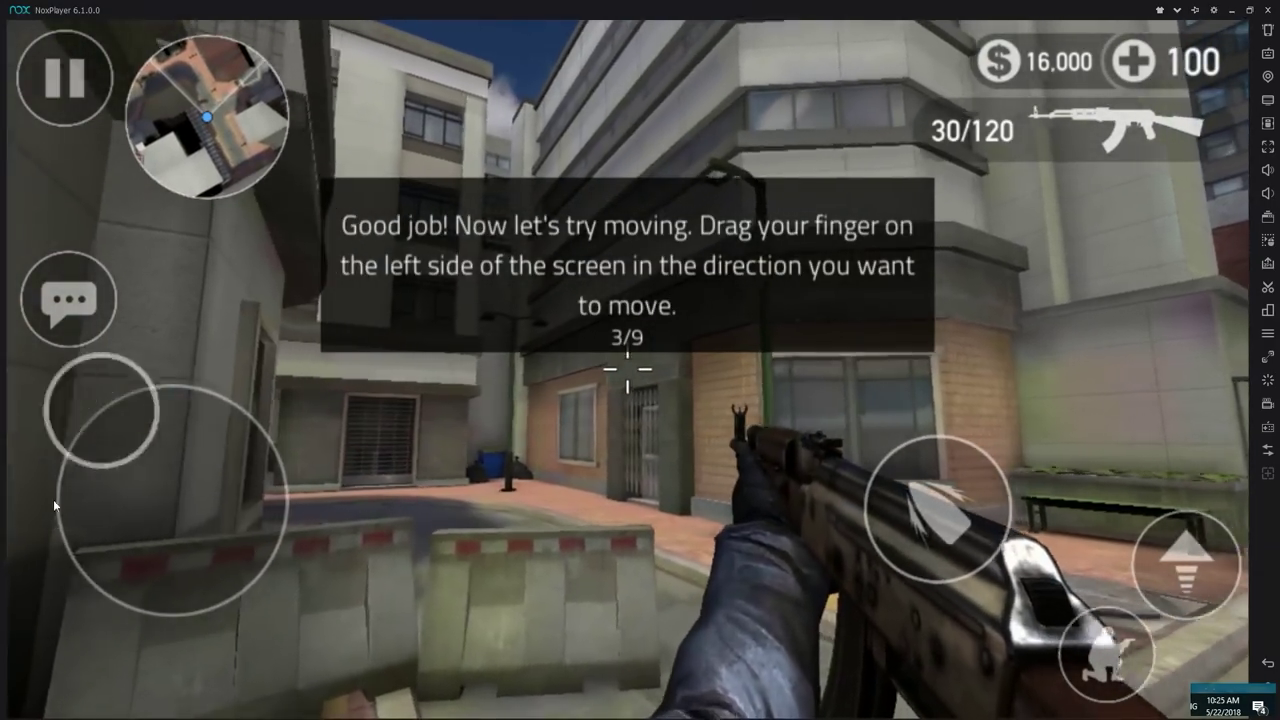
{"action": "key", "text": "d"}
{"action": "left_click_drag", "start_coordinate": [930, 491], "coordinate": [950, 512]}
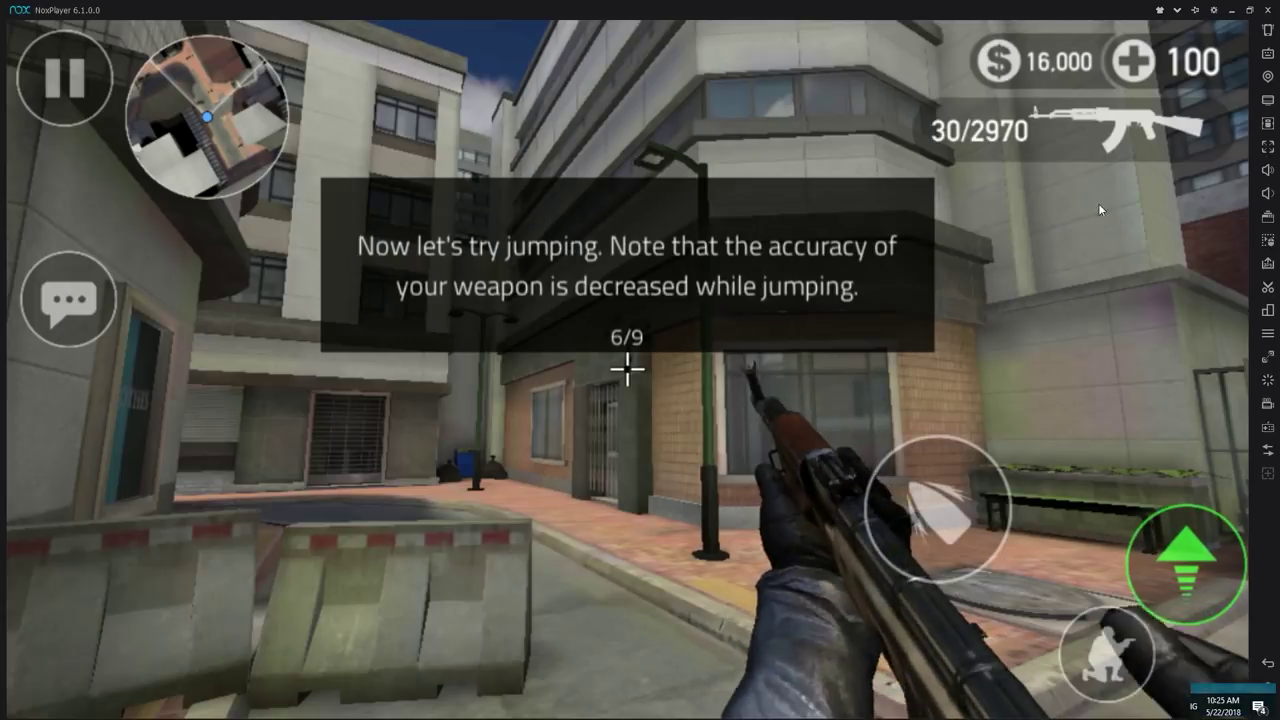
{"action": "left_click", "coordinate": [1182, 532]}
{"action": "left_click", "coordinate": [1117, 628]}
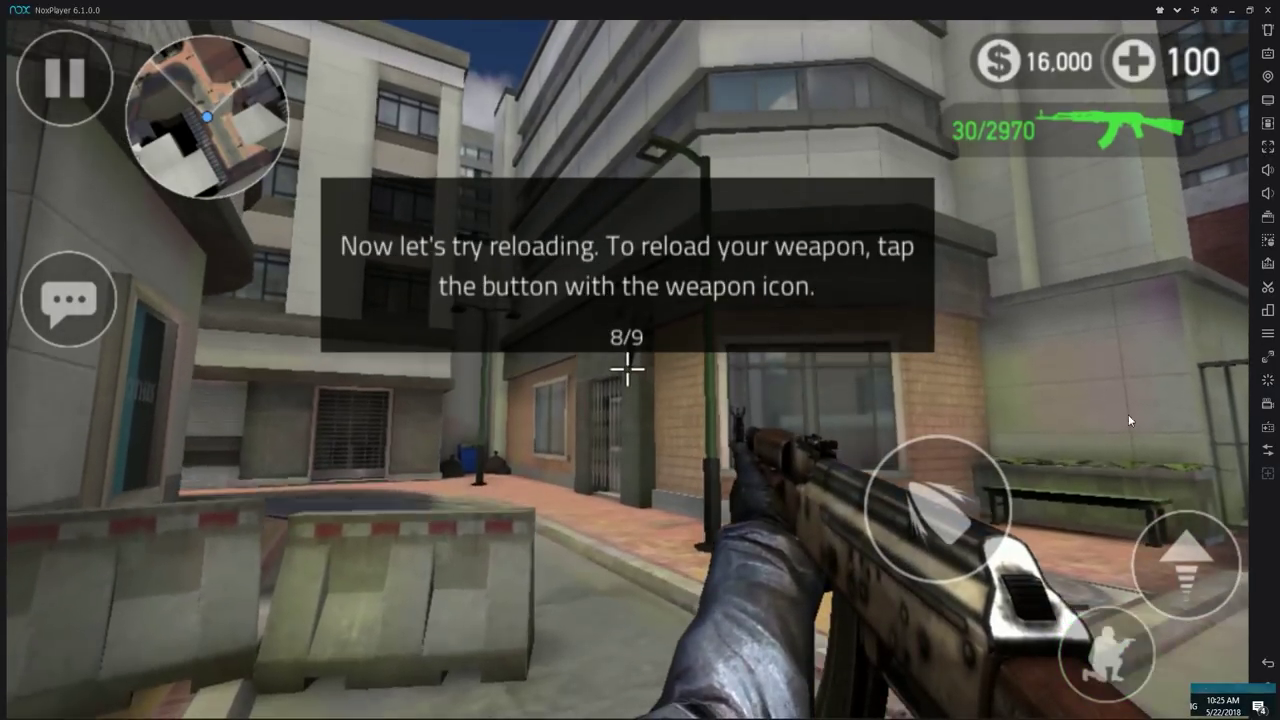
{"action": "left_click", "coordinate": [1109, 147]}
{"action": "left_click_drag", "start_coordinate": [1100, 147], "coordinate": [1143, 210]}
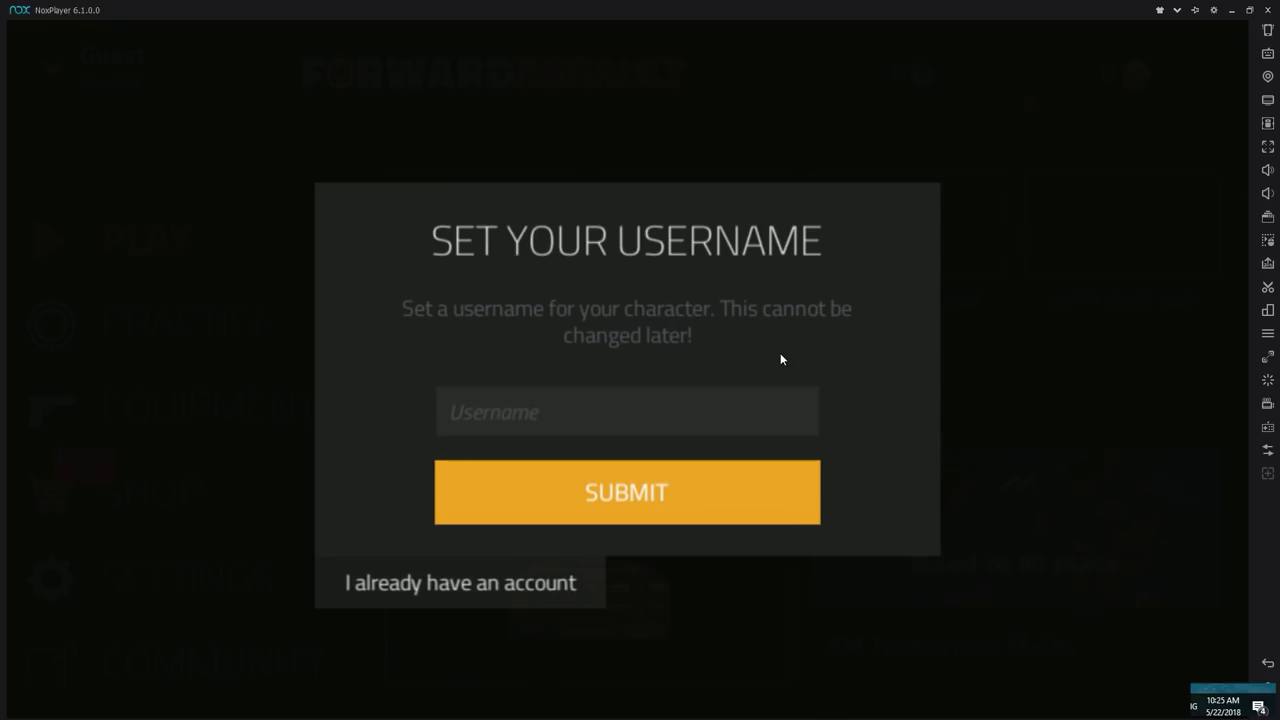
Step: Enter the player's chosen username in the Username field and submit it
{"action": "left_click", "coordinate": [571, 392]}
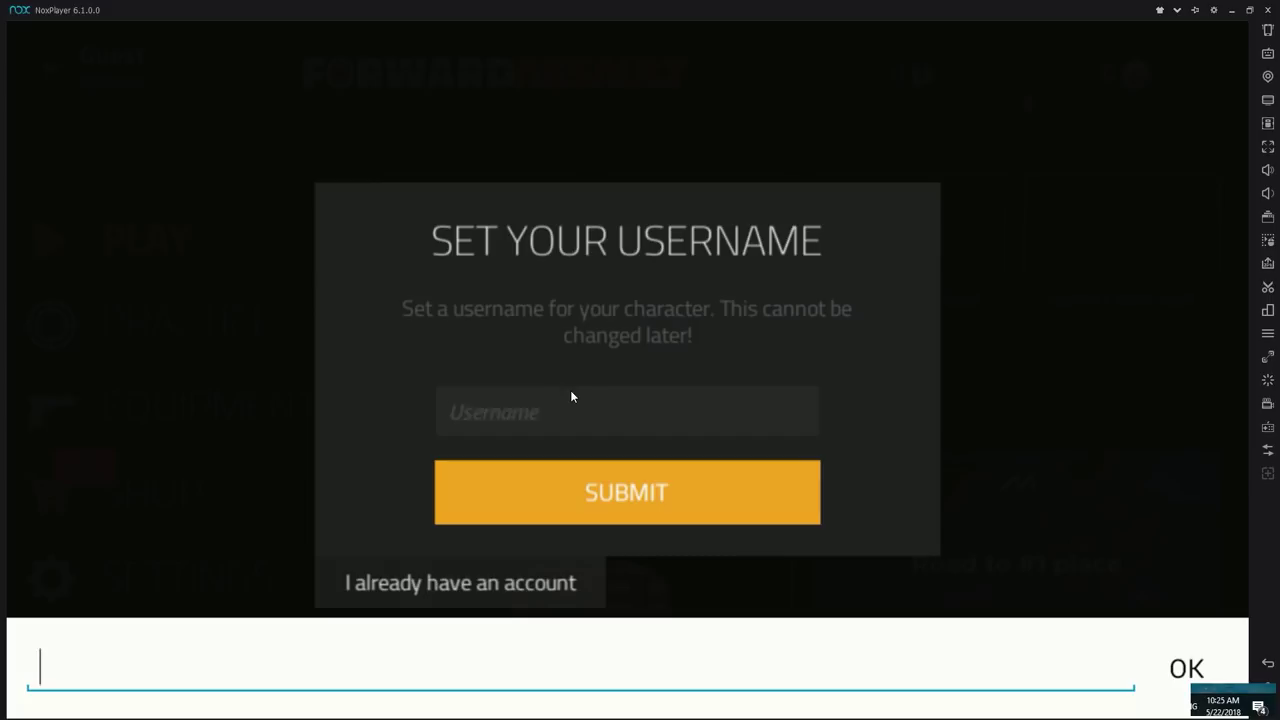
{"action": "type", "text": "ExxotikOnNox"}
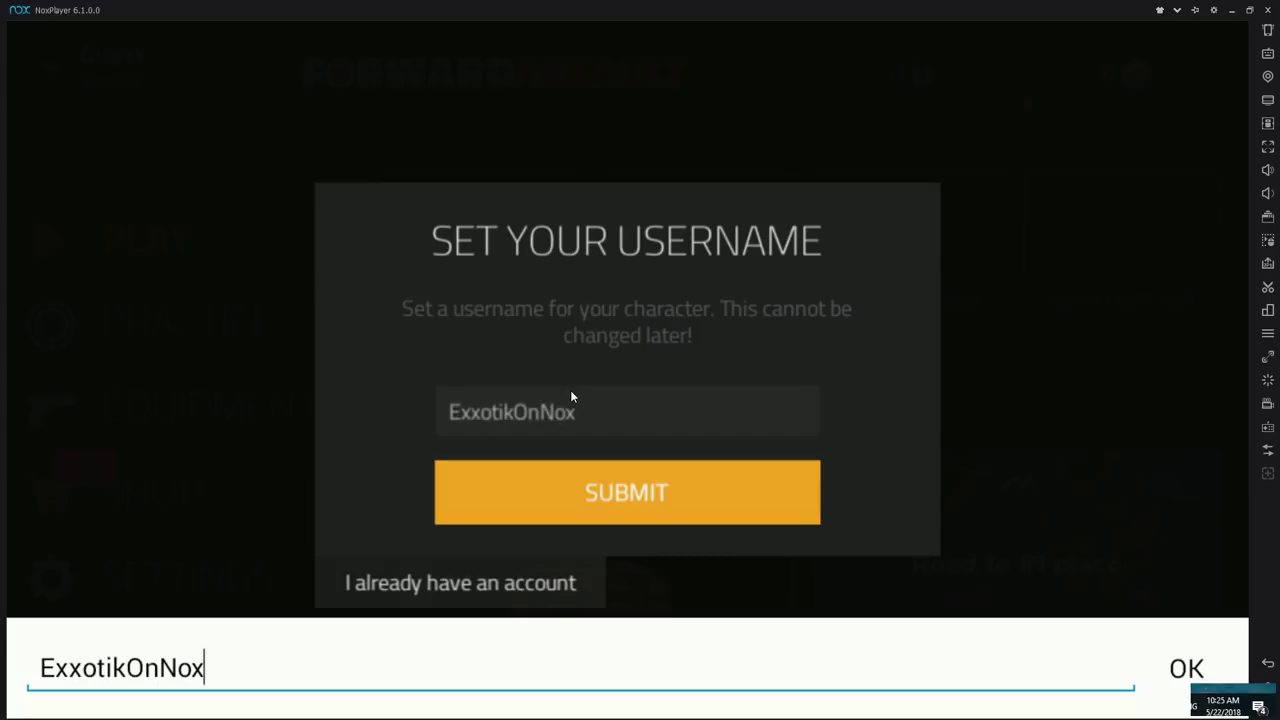
{"action": "left_click", "coordinate": [619, 495]}
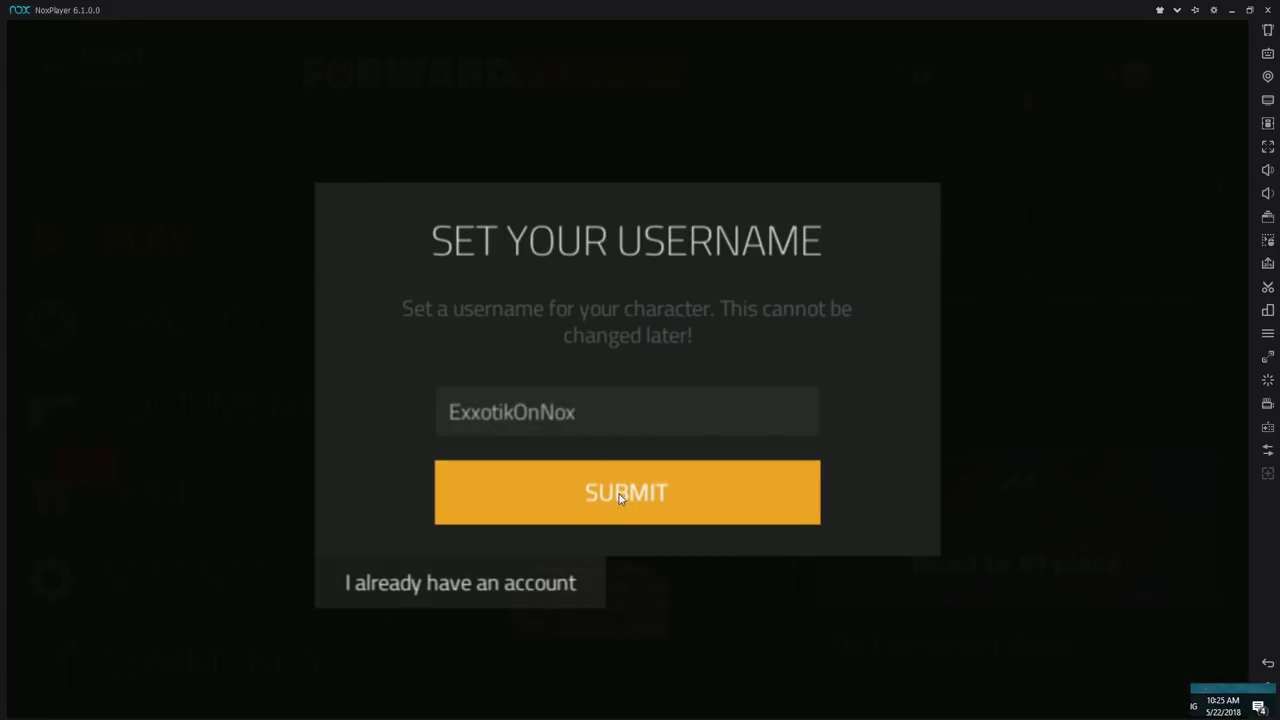
{"action": "left_click", "coordinate": [685, 476]}
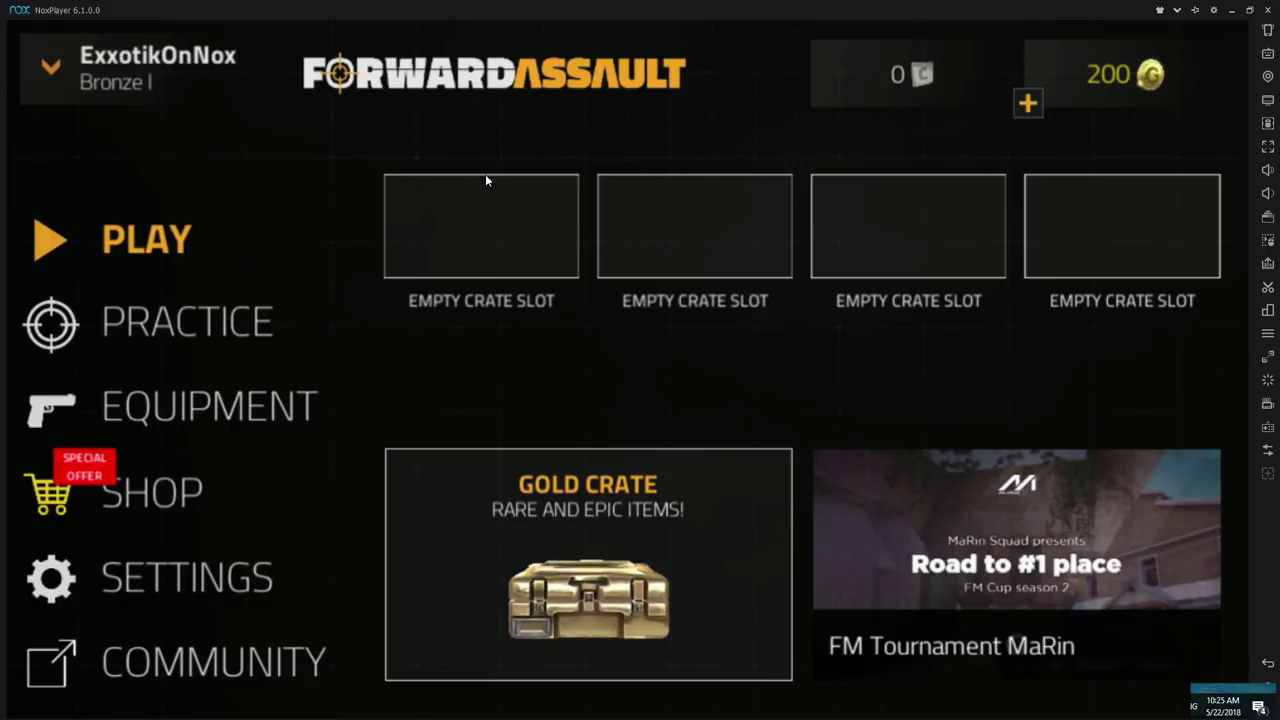
Step: Start a Motel practice match on Easy with the bots slider at 0, closing the buy menu
{"action": "left_click", "coordinate": [212, 312]}
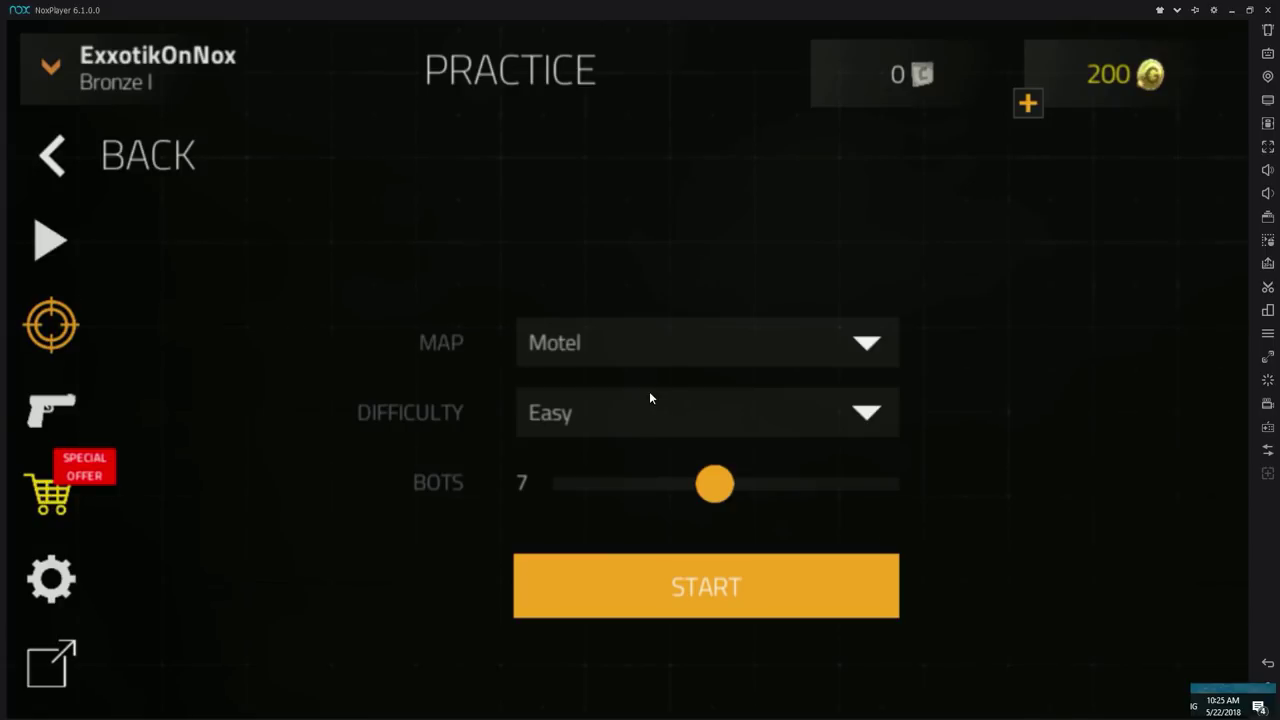
{"action": "left_click_drag", "start_coordinate": [714, 484], "coordinate": [373, 420]}
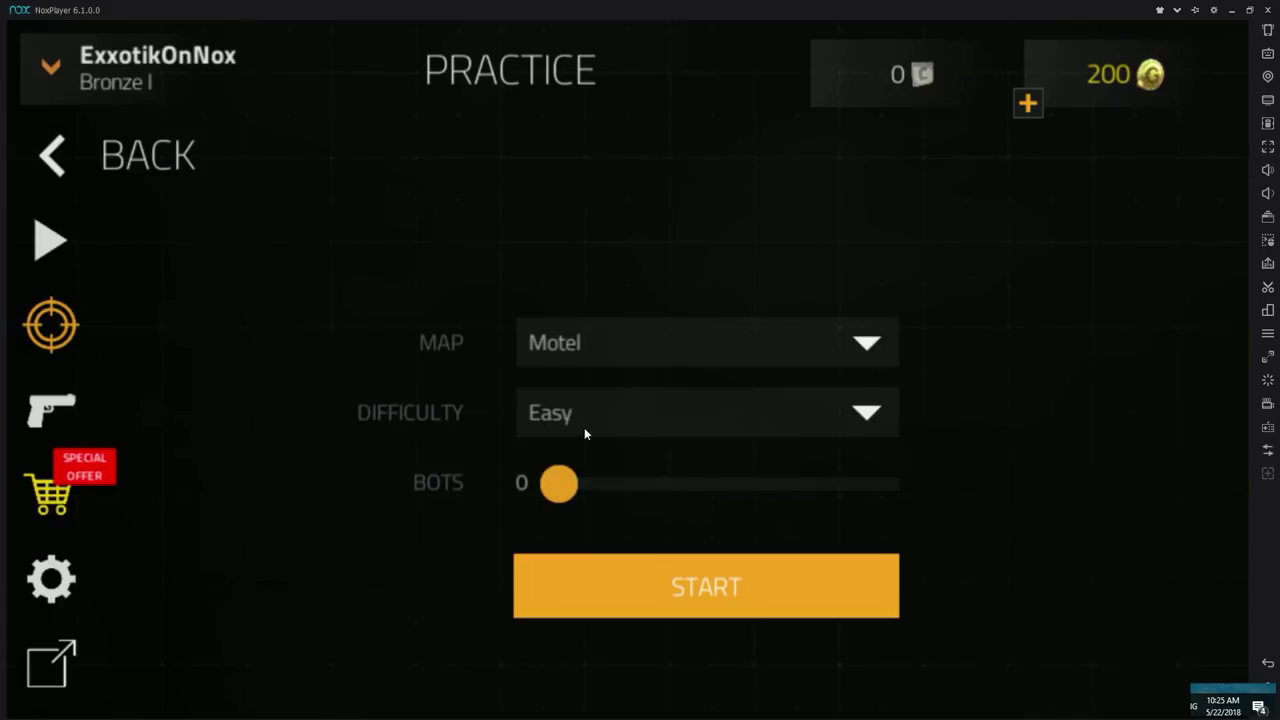
{"action": "left_click", "coordinate": [708, 607]}
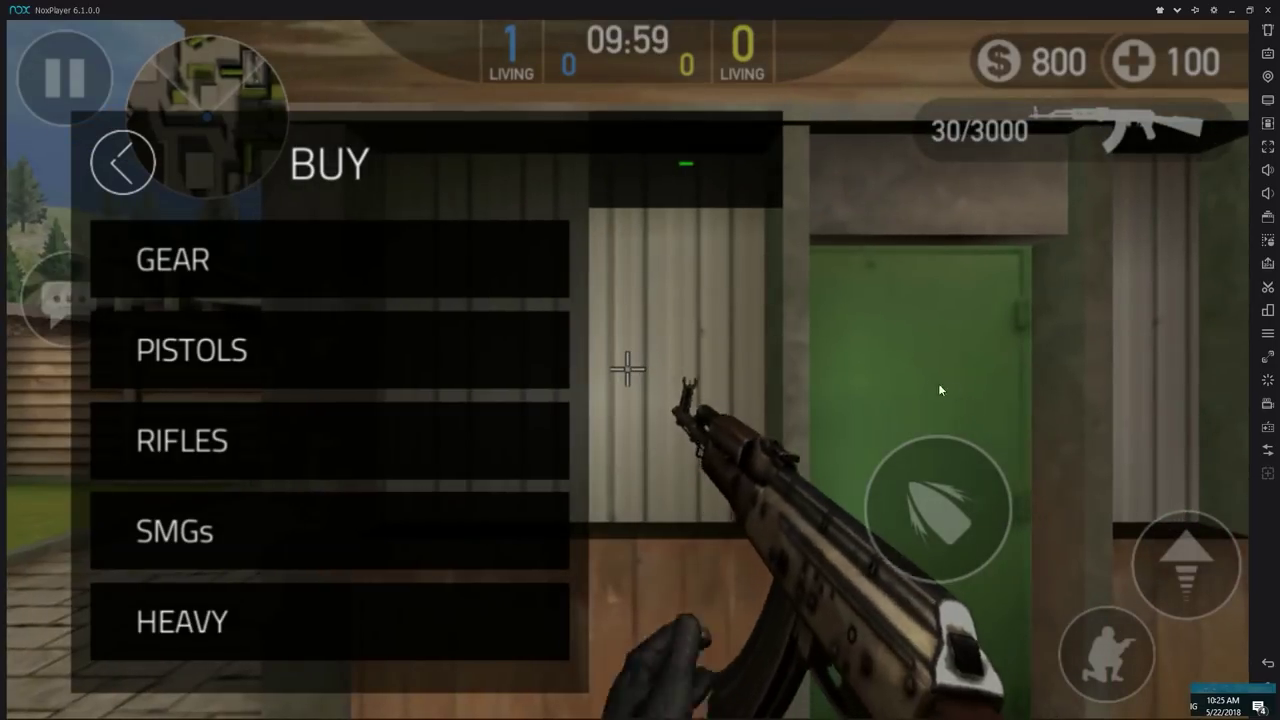
{"action": "left_click", "coordinate": [150, 172]}
{"action": "left_click_drag", "start_coordinate": [771, 280], "coordinate": [800, 320]}
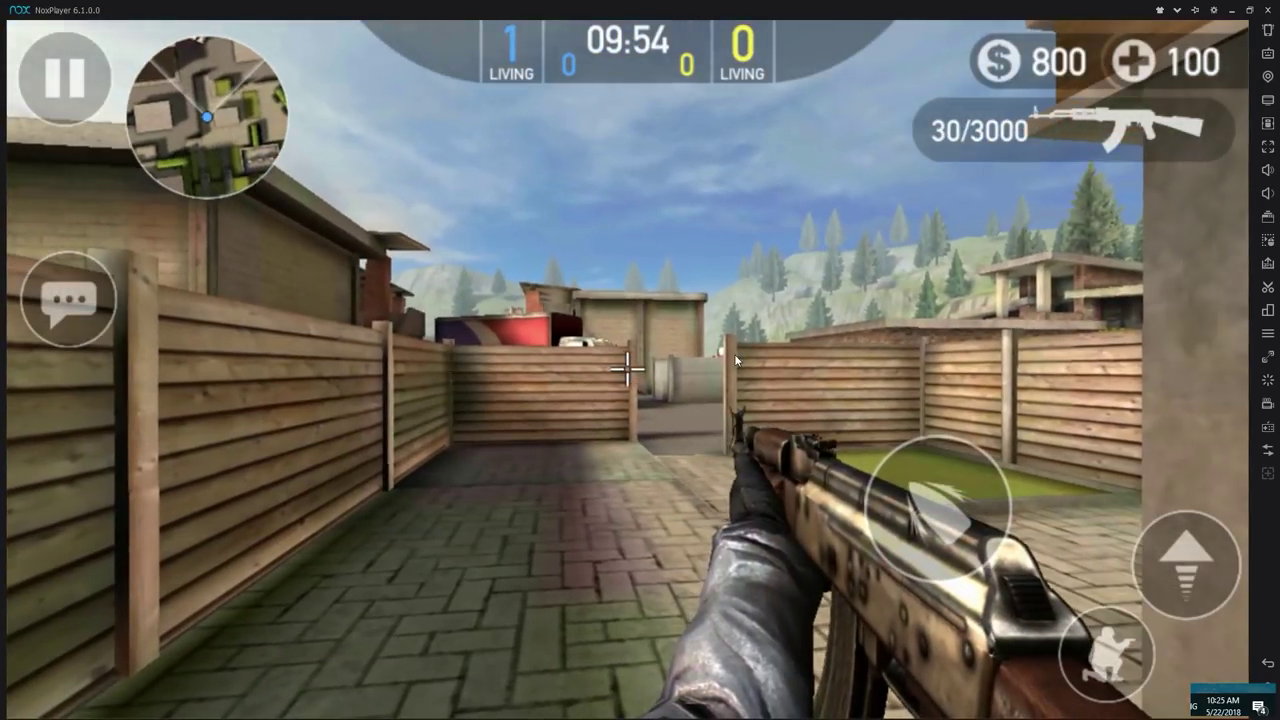
{"action": "left_click", "coordinate": [1267, 57]}
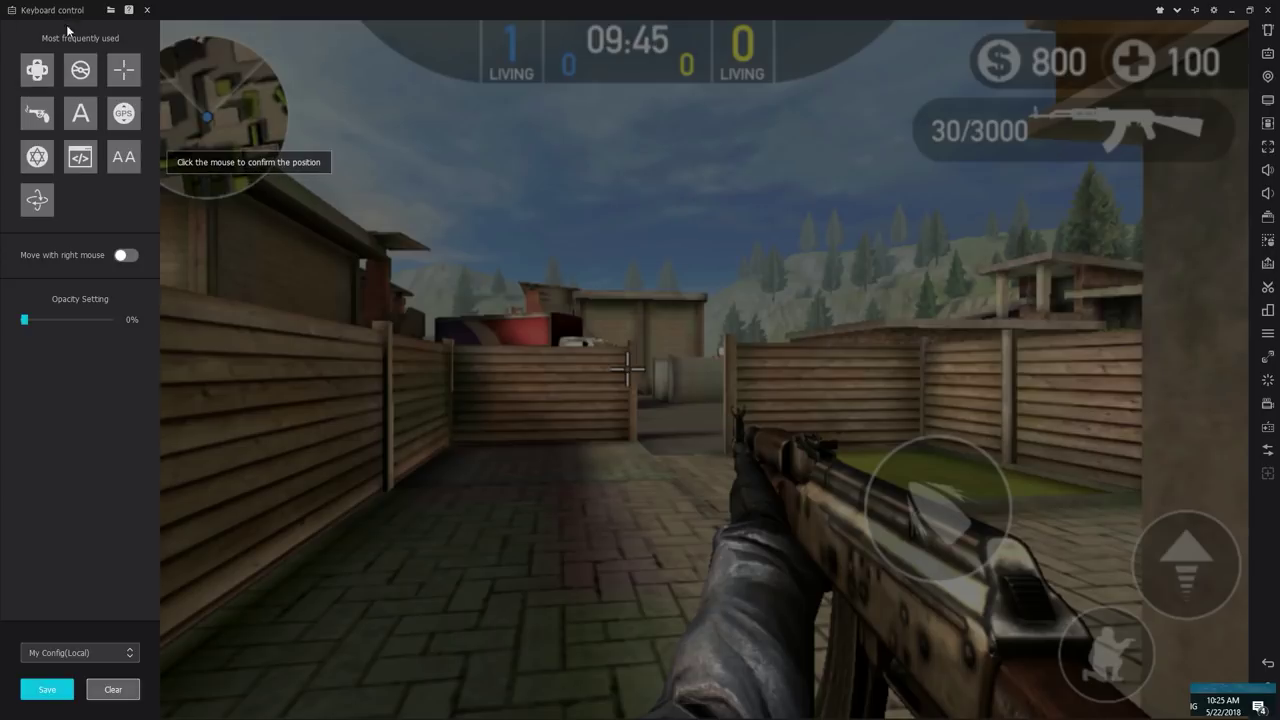
Step: Place a WASD D-pad over the game's joystick and enlarge it to cover the movement area
{"action": "left_click_drag", "start_coordinate": [45, 83], "coordinate": [247, 561]}
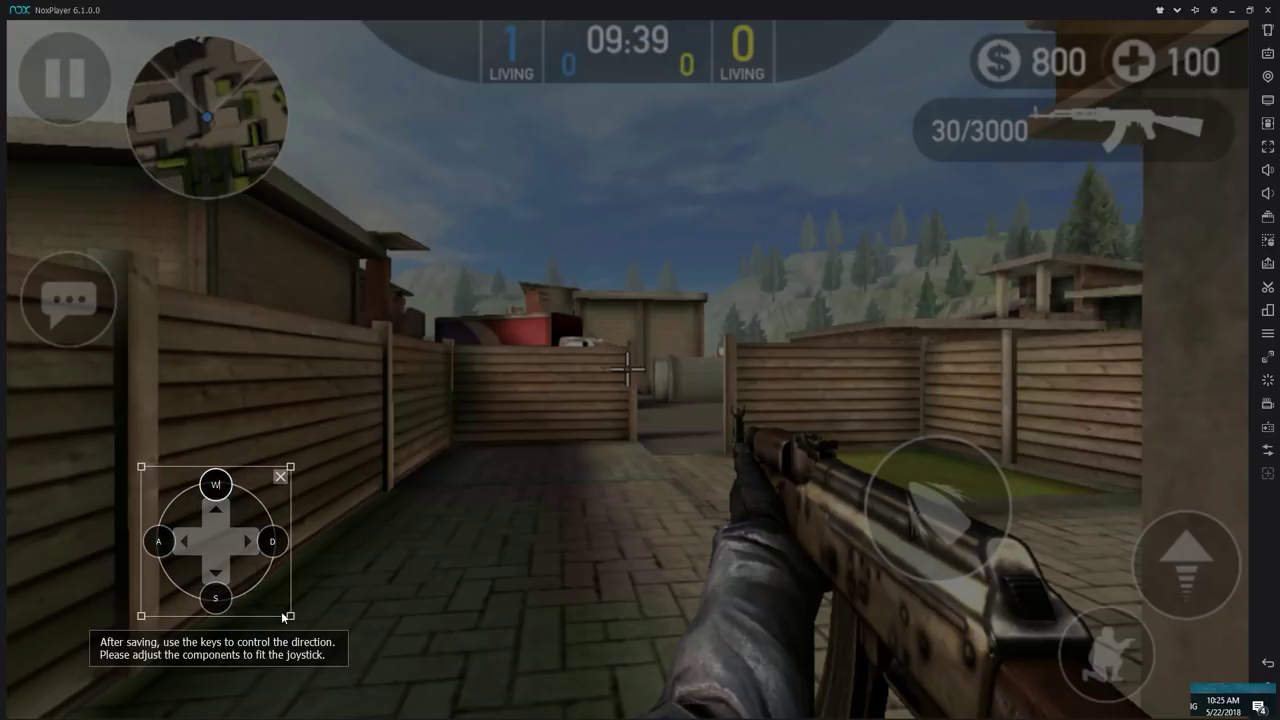
{"action": "left_click_drag", "start_coordinate": [293, 622], "coordinate": [305, 631]}
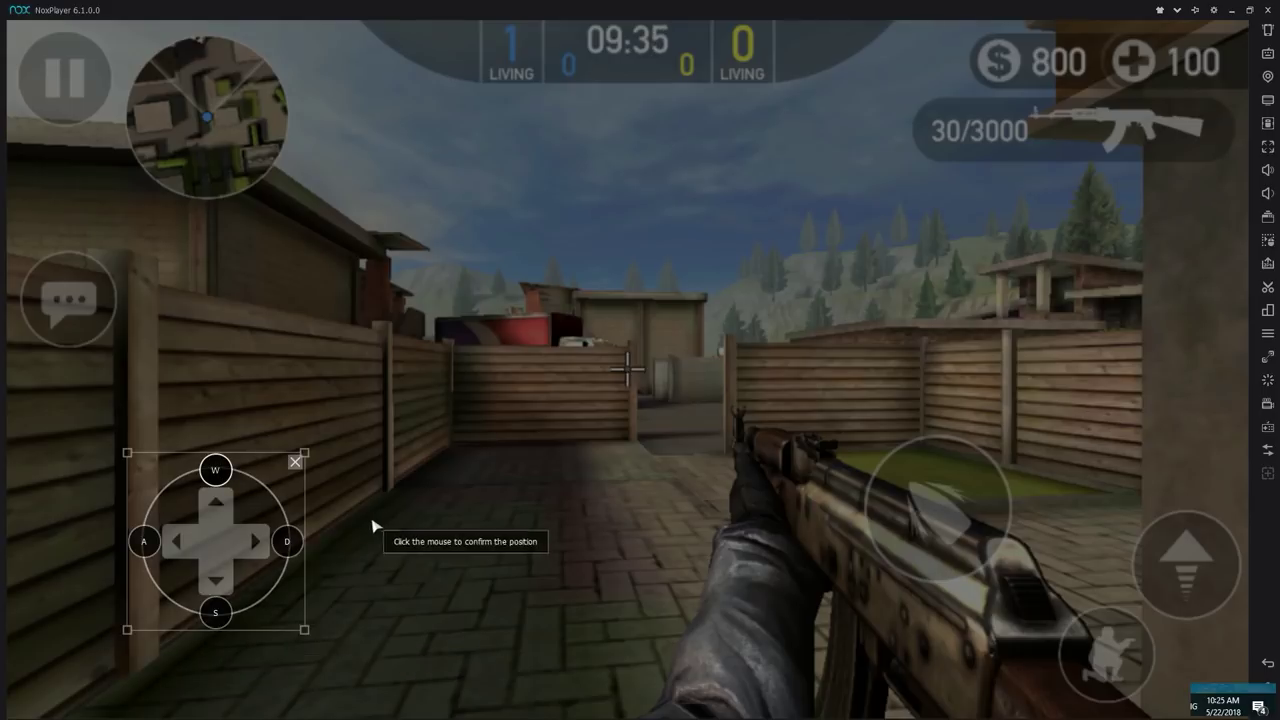